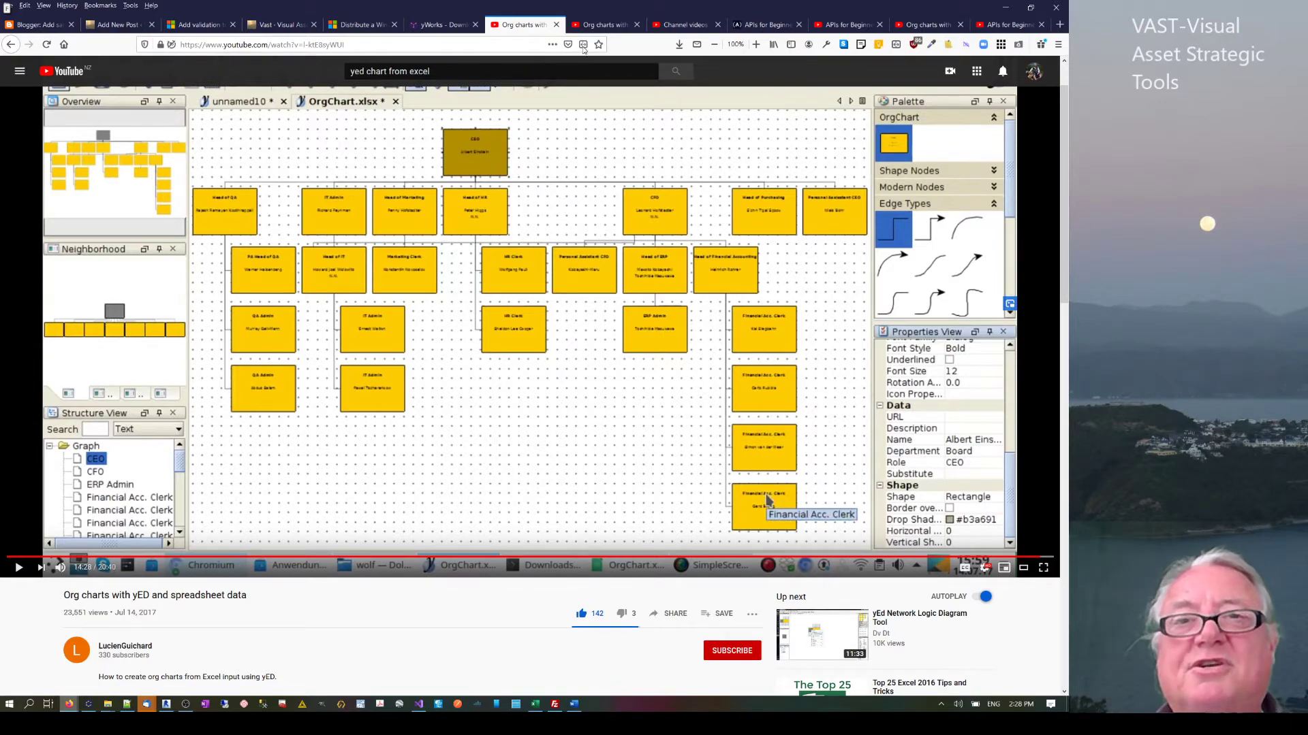
Switch to the org-chart tutorial tab that shows the OrgChart.xlsx node and edge lists
click(599, 25)
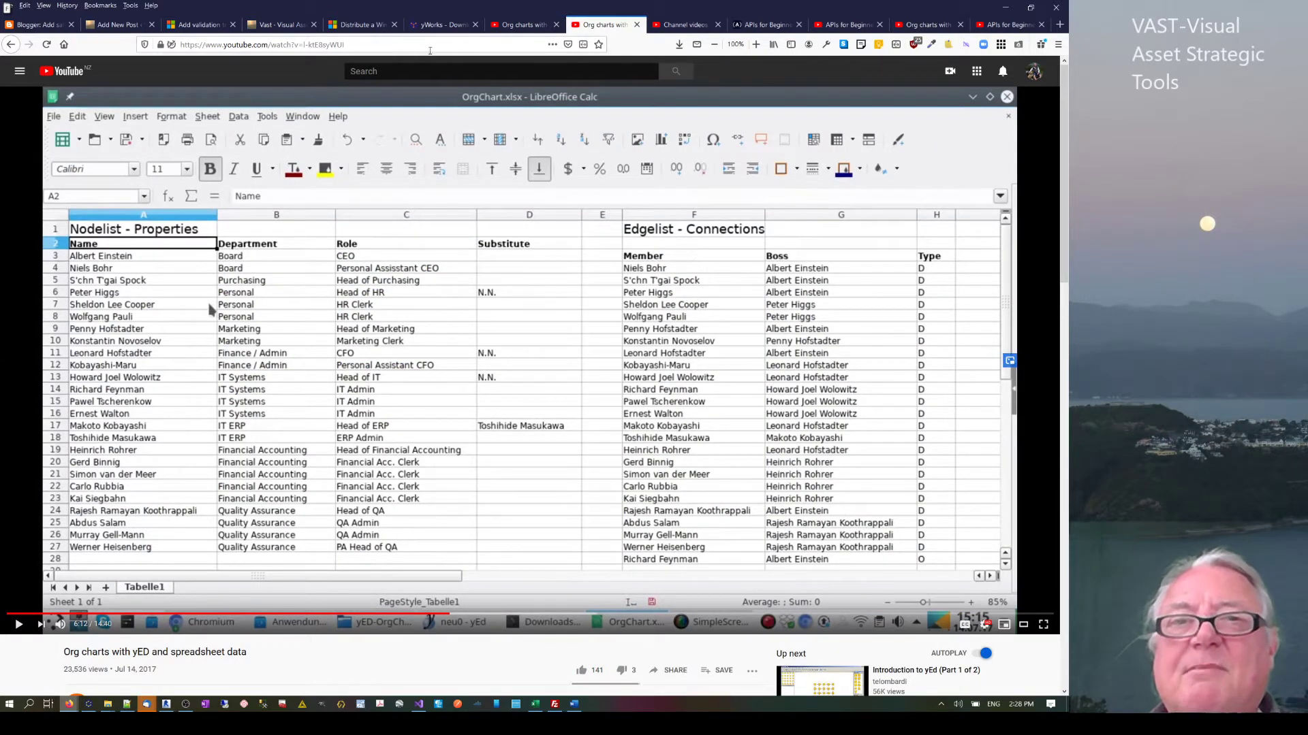
Return briefly to the yEd tutorial tab, then bring up the yWorks downloads page
click(521, 24)
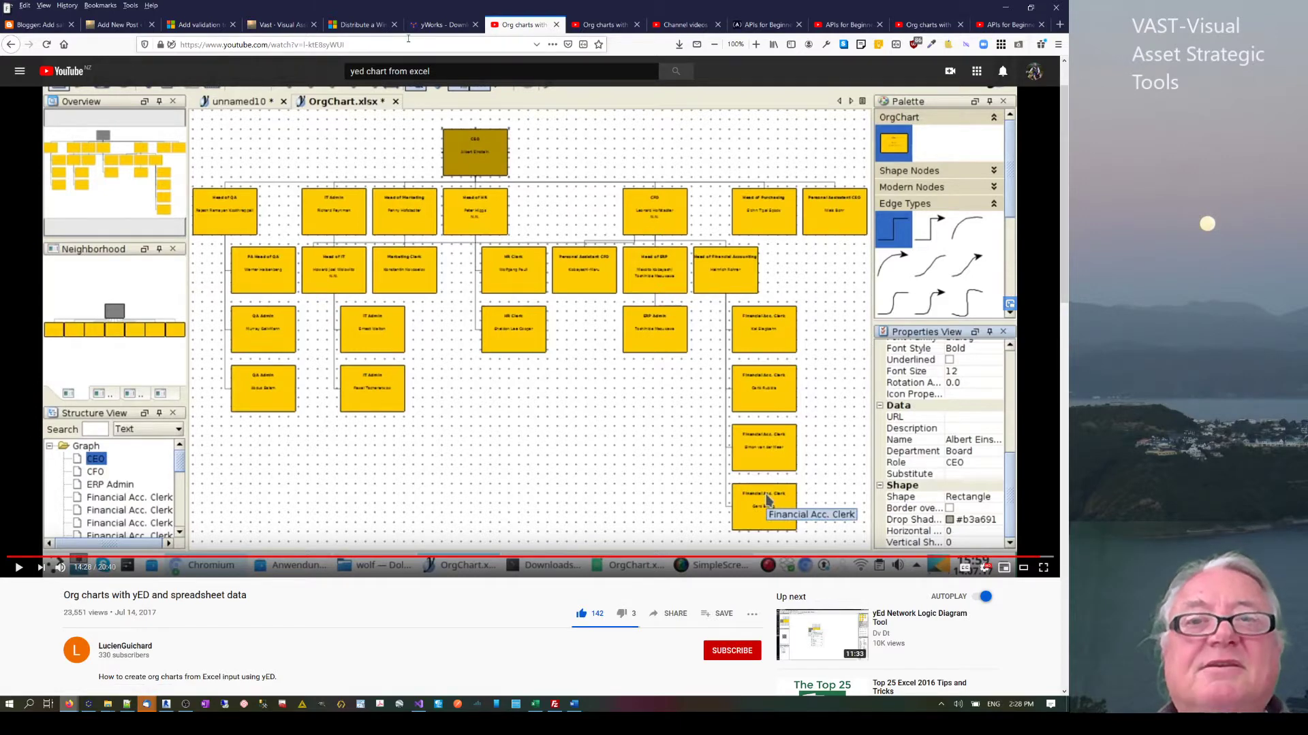
click(442, 24)
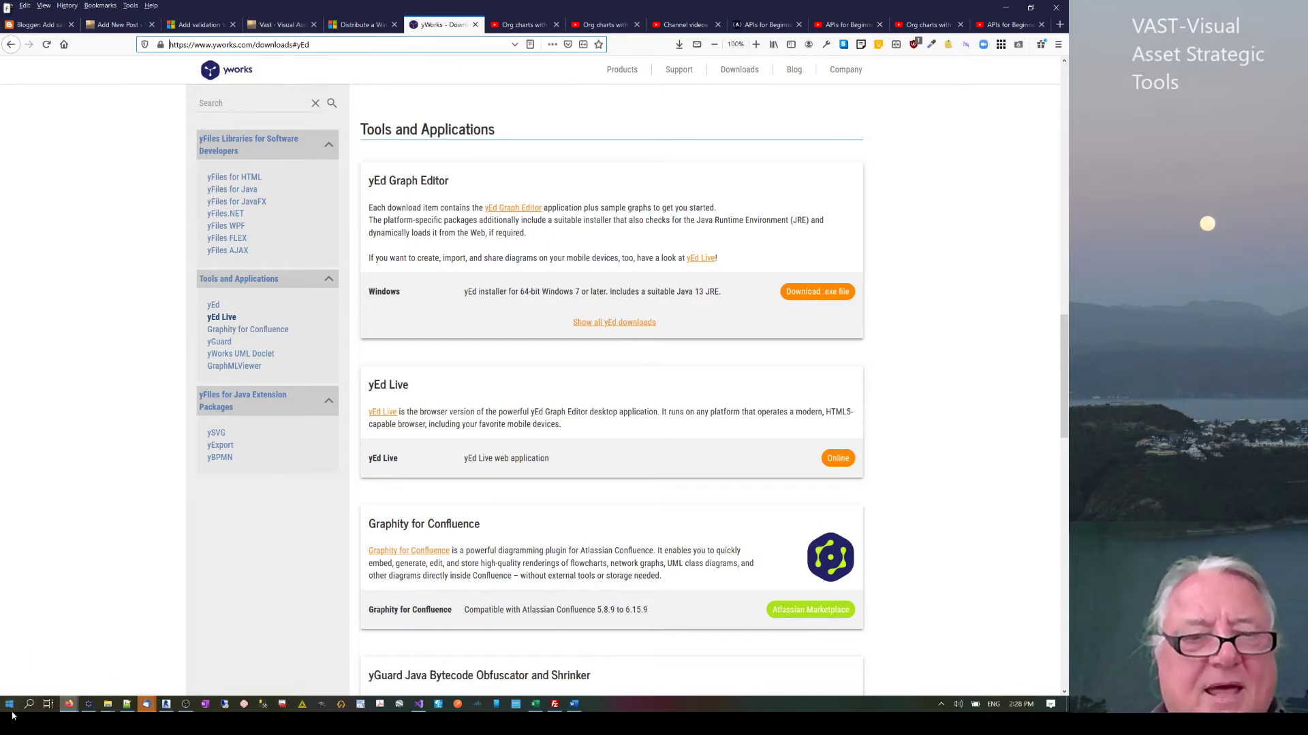
Open the Org Chart.graphml template in yEd, then go back to the yWorks downloads page
click(88, 706)
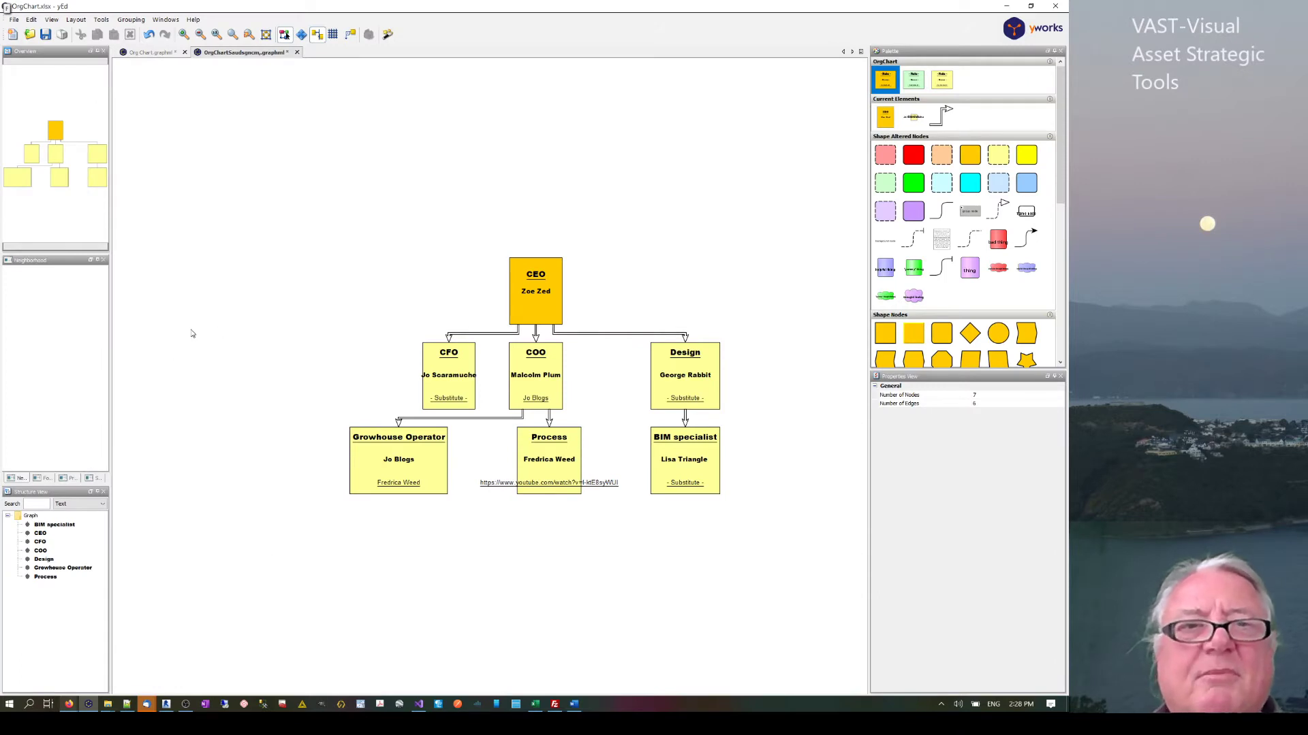
drag(764, 209, 339, 538)
click(345, 355)
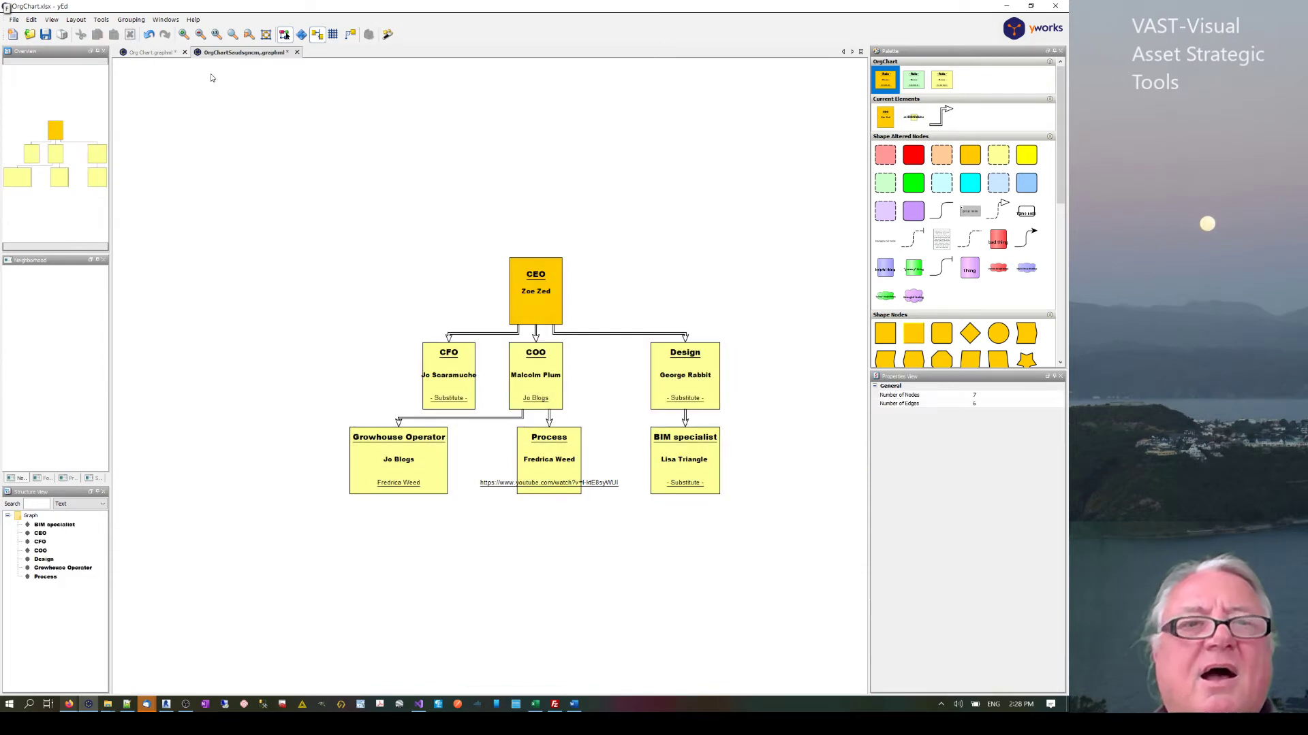
click(152, 54)
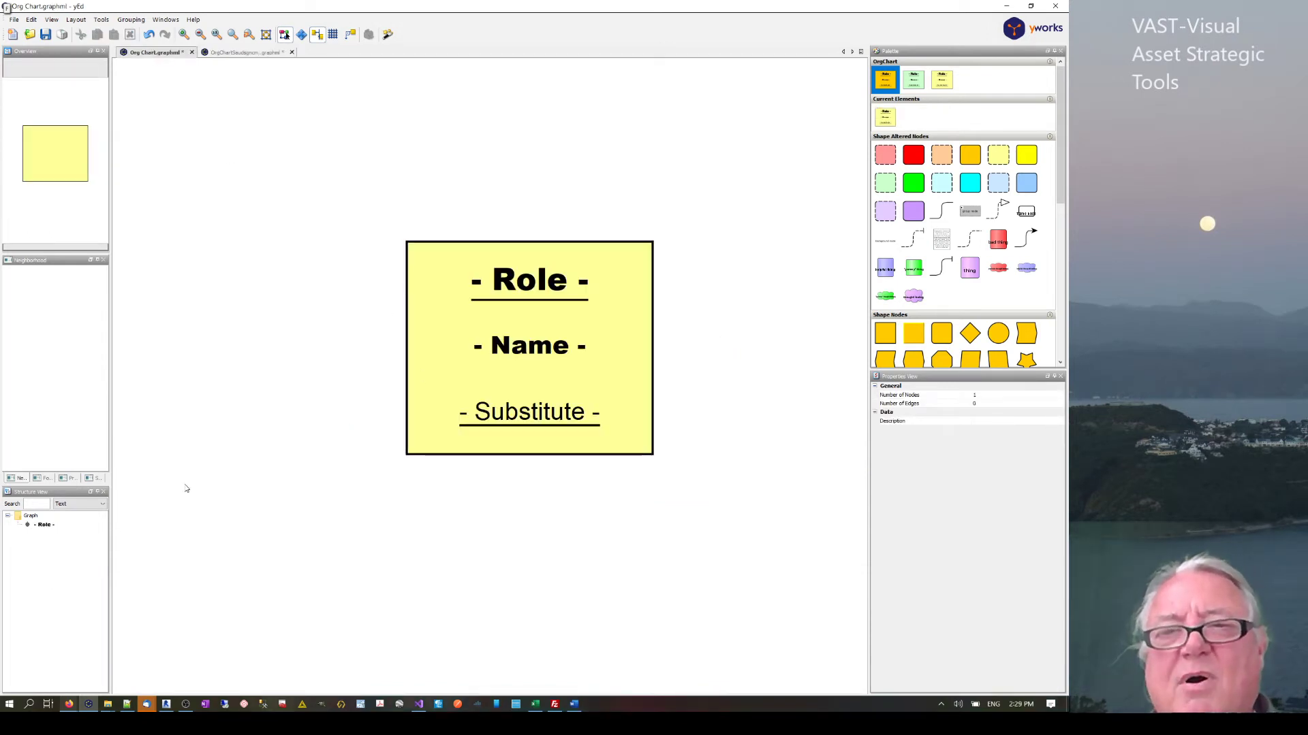
mouse_move(69, 706)
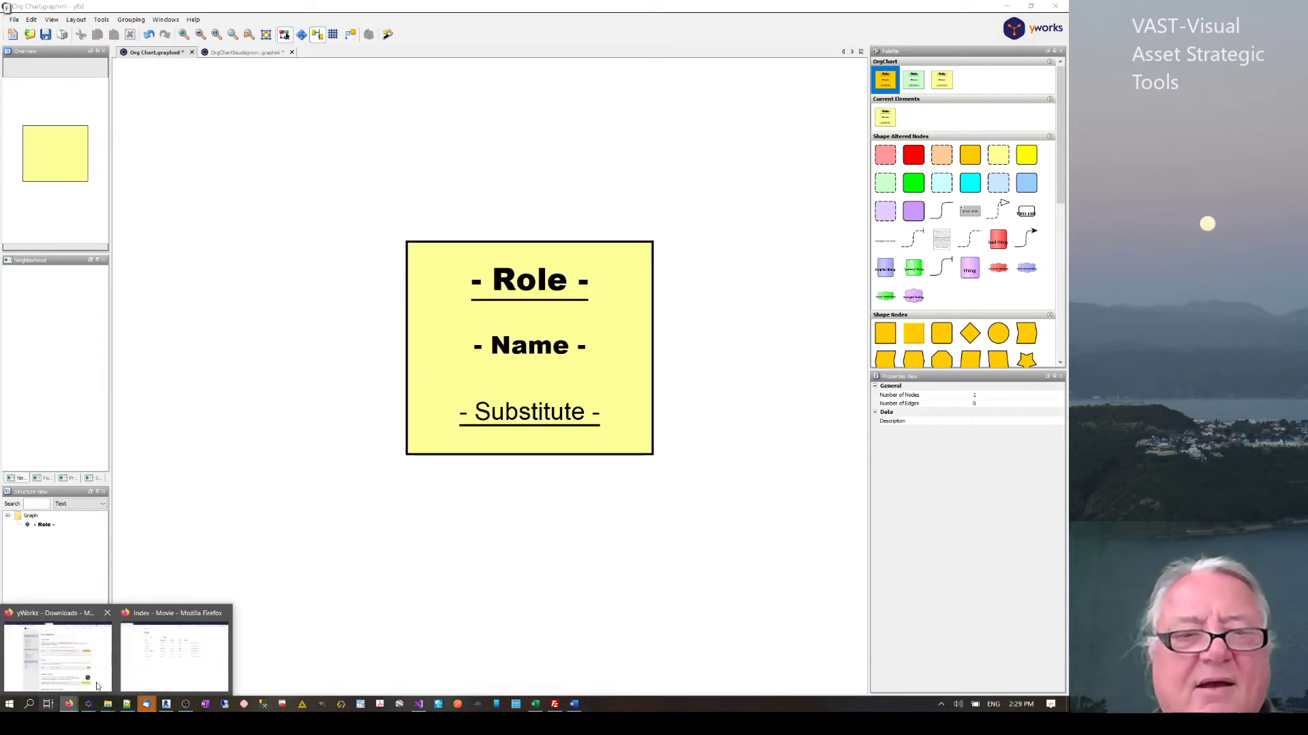
click(33, 674)
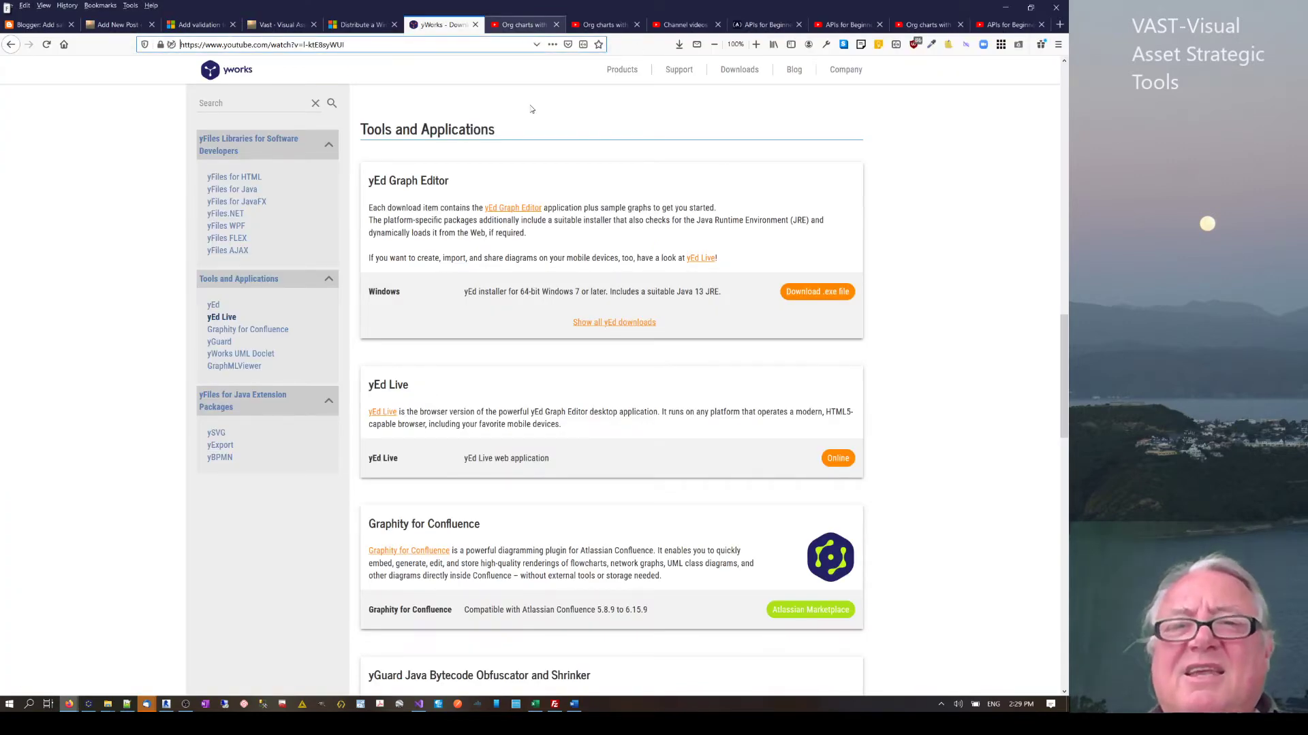
Review the finished org chart in the YouTube tutorial, then return to the yEd template
click(506, 27)
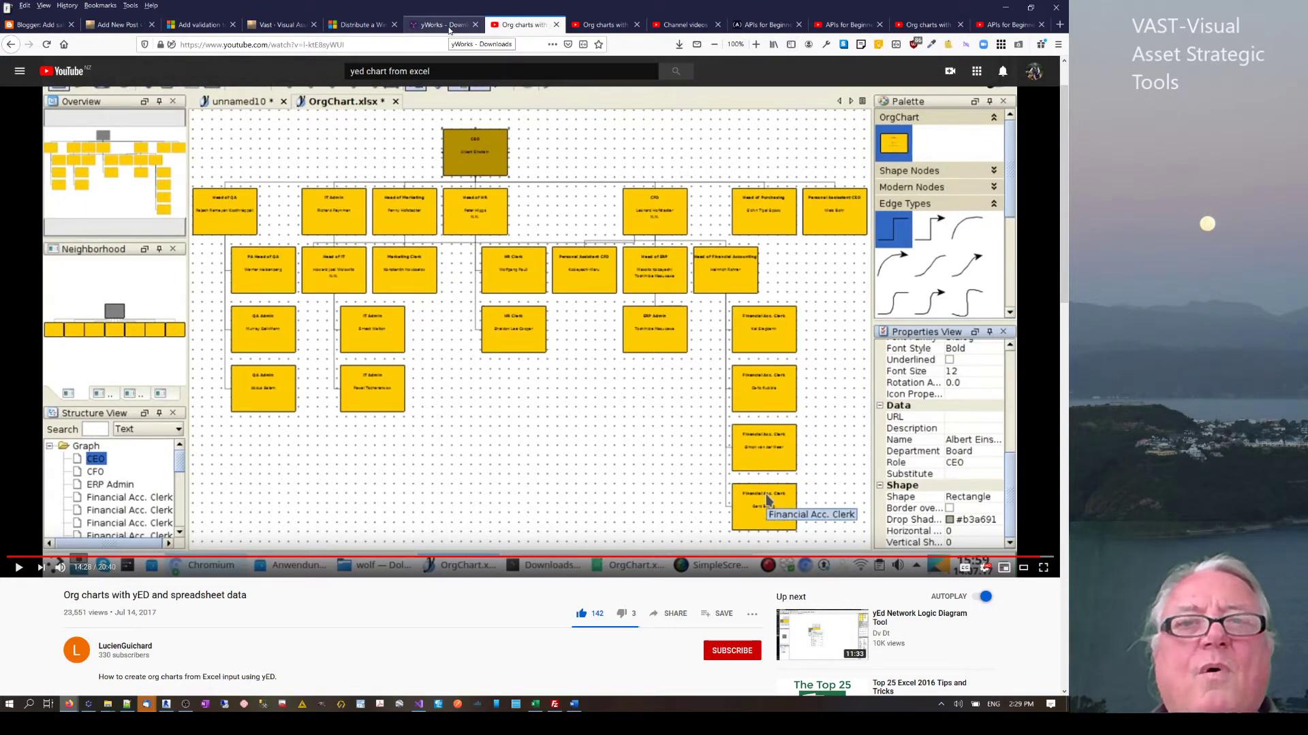
click(89, 704)
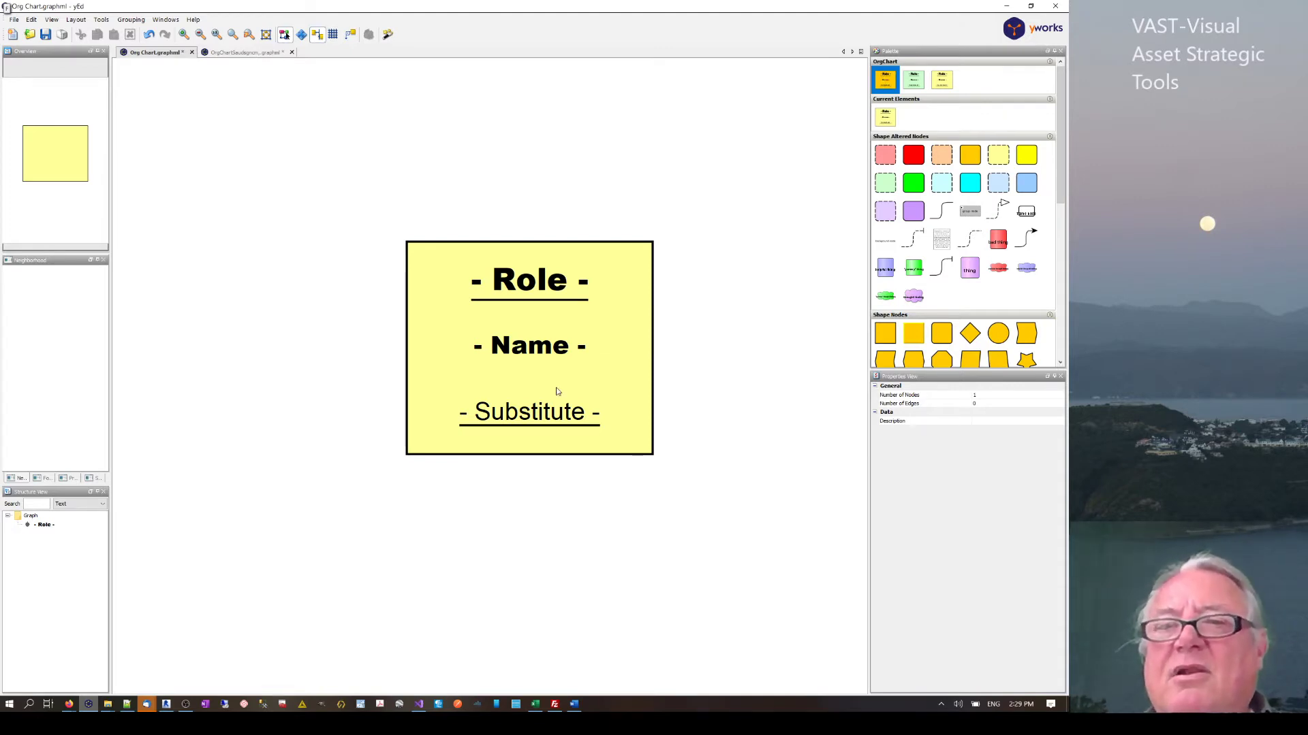
Fill the Role template node light green (#ccffcc)
click(590, 376)
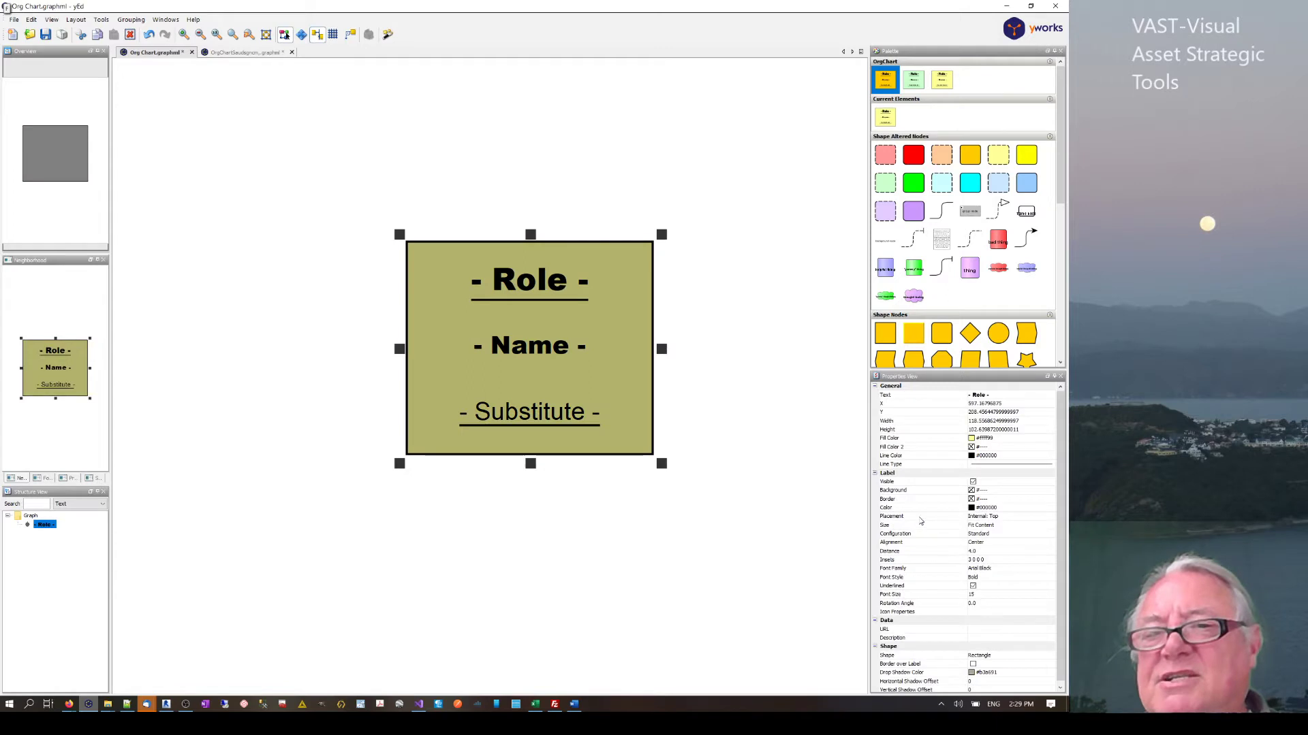
click(973, 439)
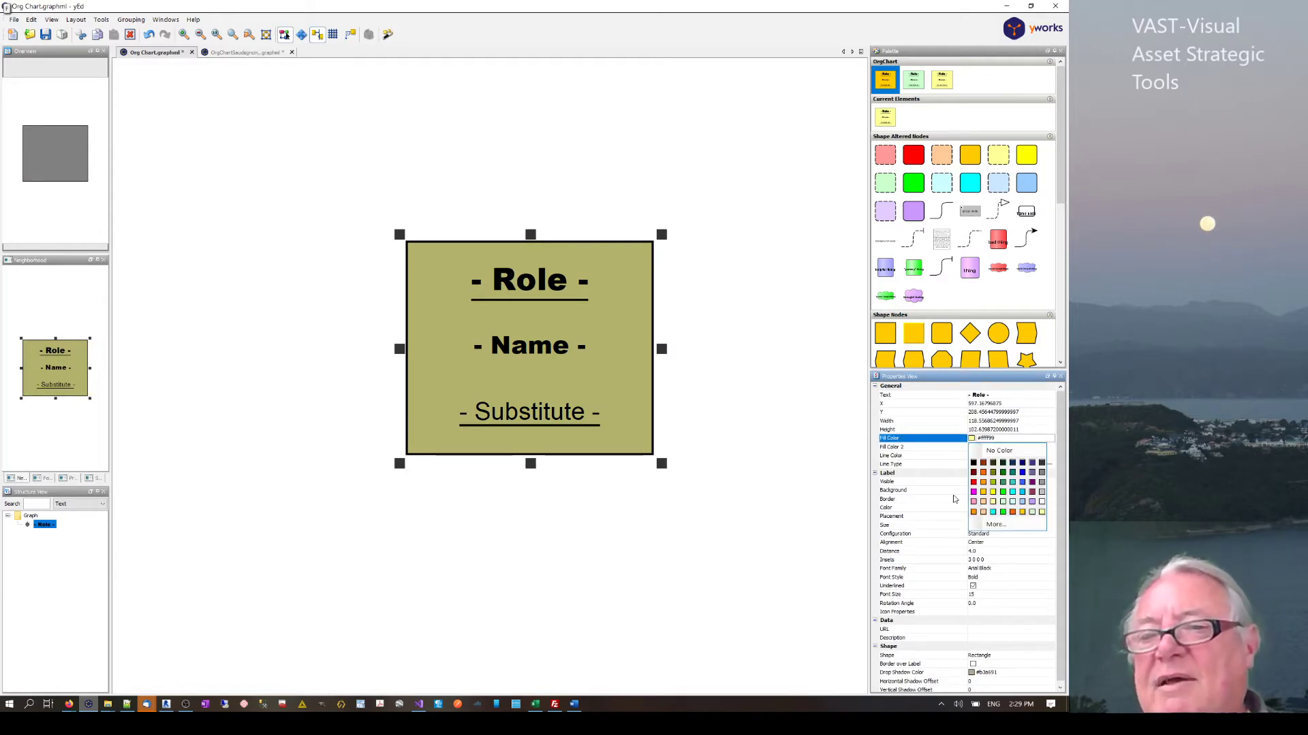
click(1003, 502)
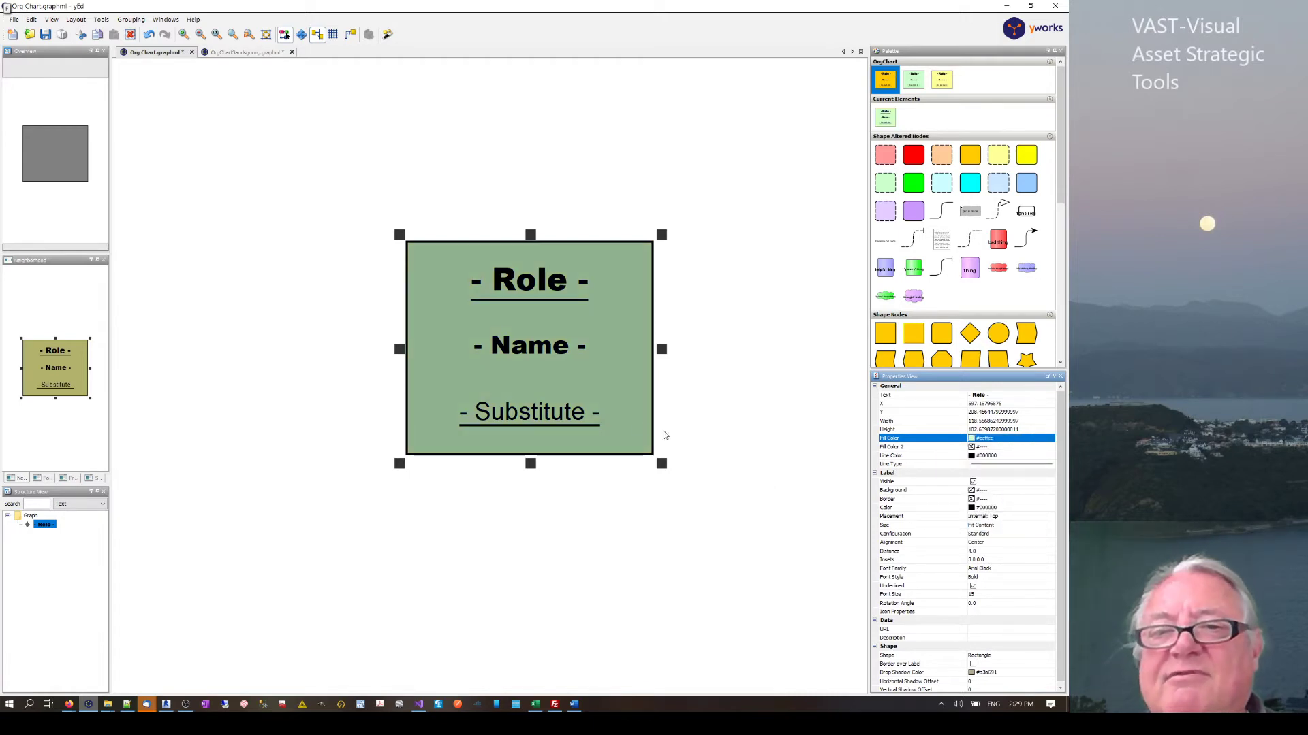
click(671, 464)
Add the green Role node to the OrgChart palette as a new template
right_click(611, 394)
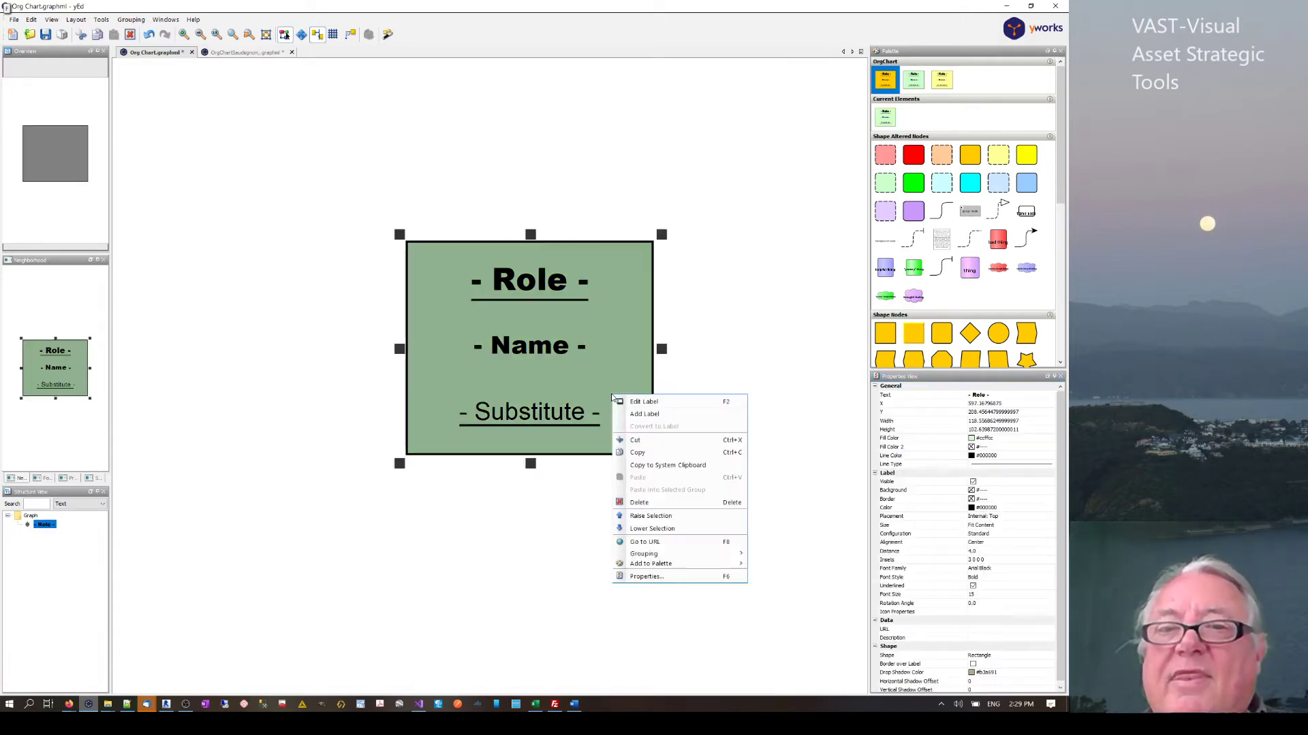
click(695, 350)
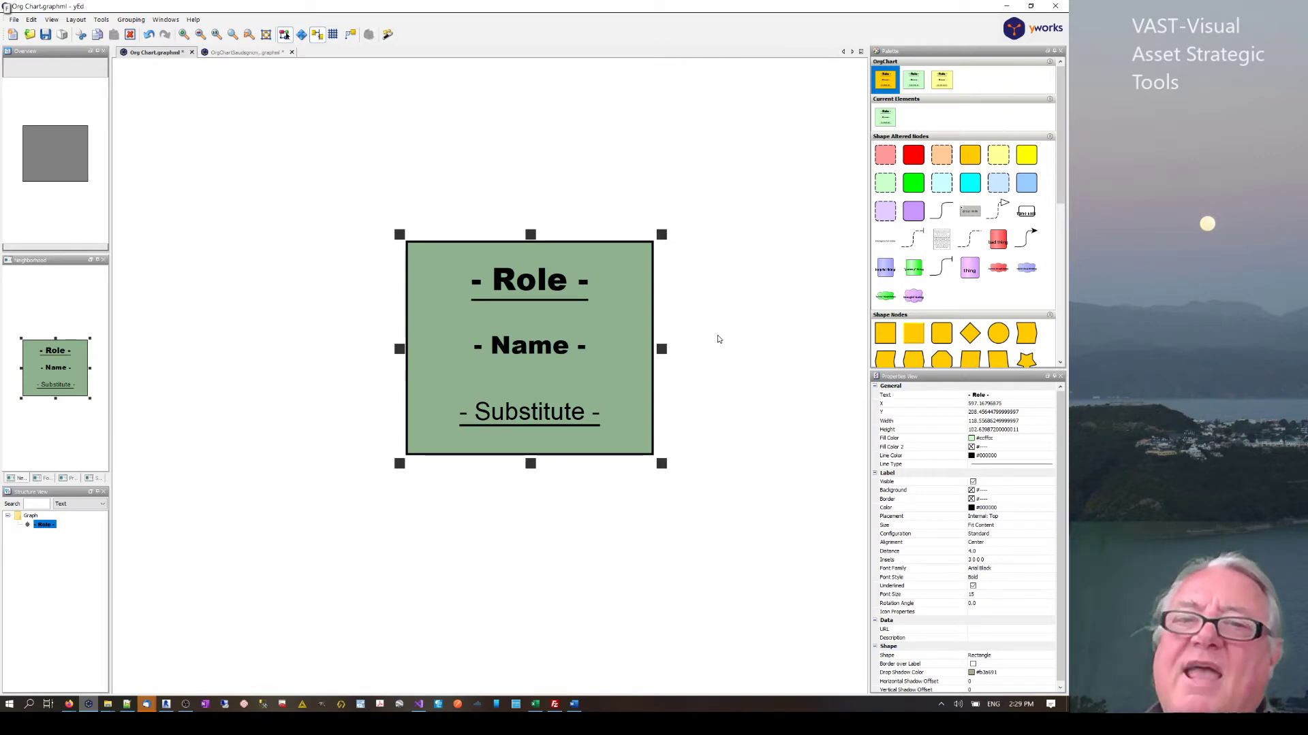
right_click(602, 350)
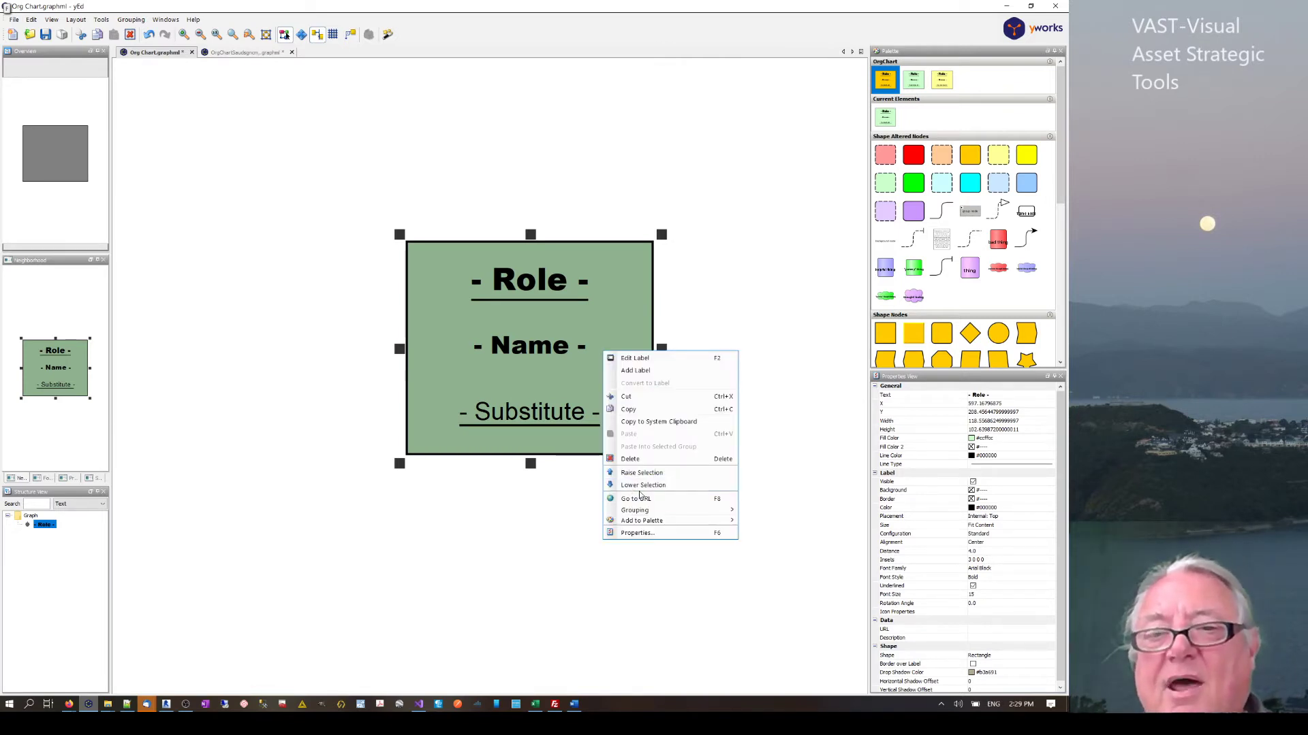
mouse_move(640, 520)
click(766, 520)
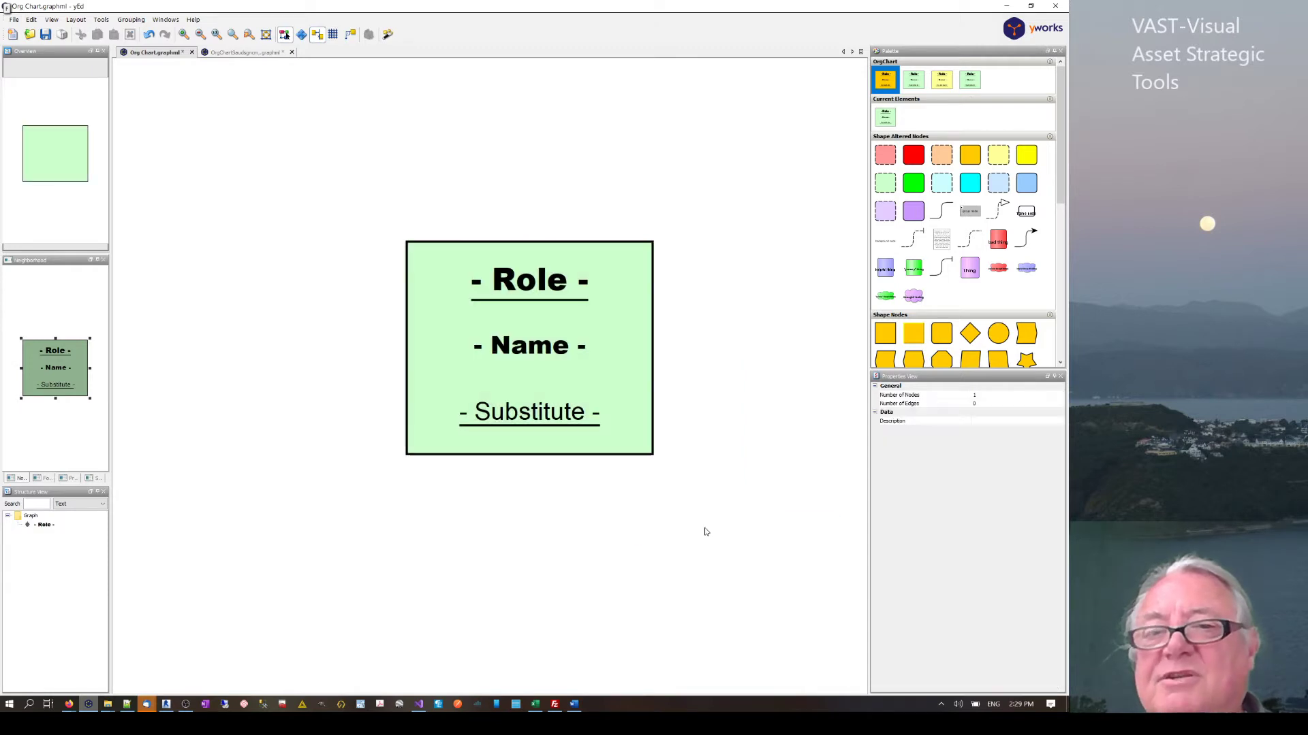
Delete the green palette template and refill the Role node light cyan
right_click(975, 81)
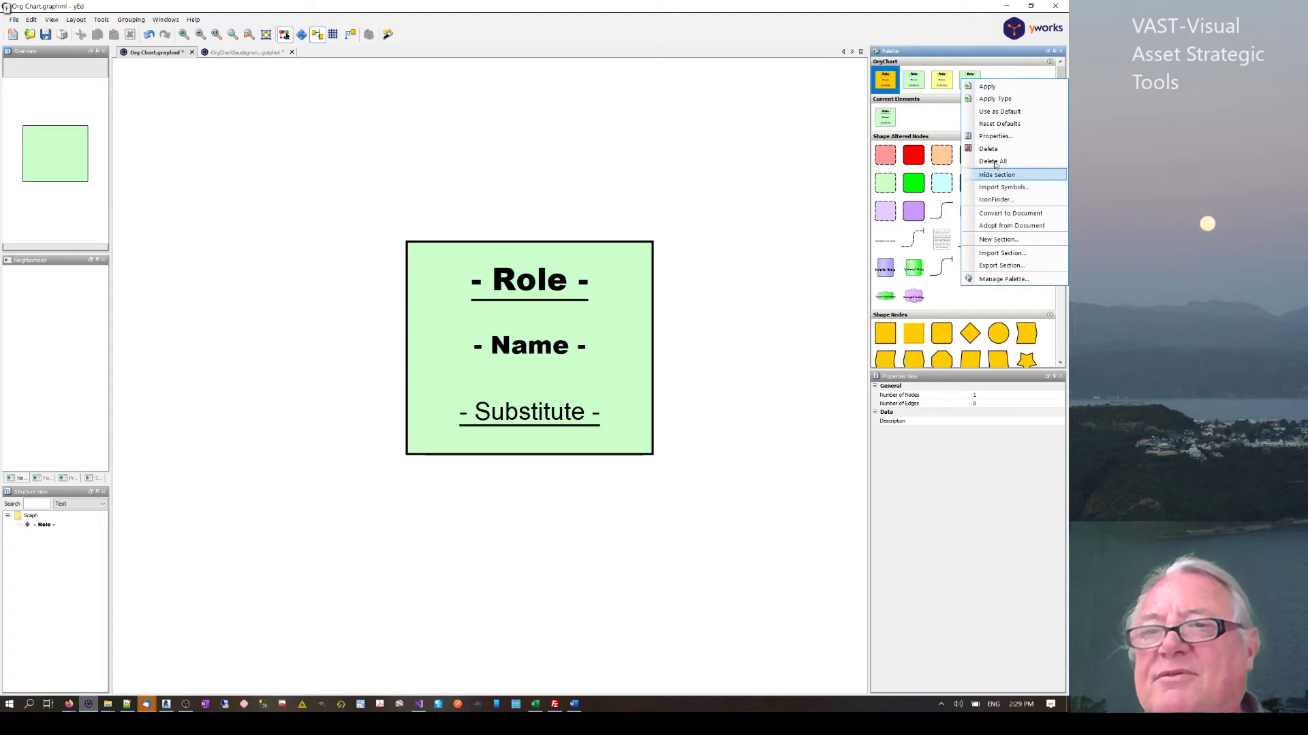
click(984, 143)
click(590, 371)
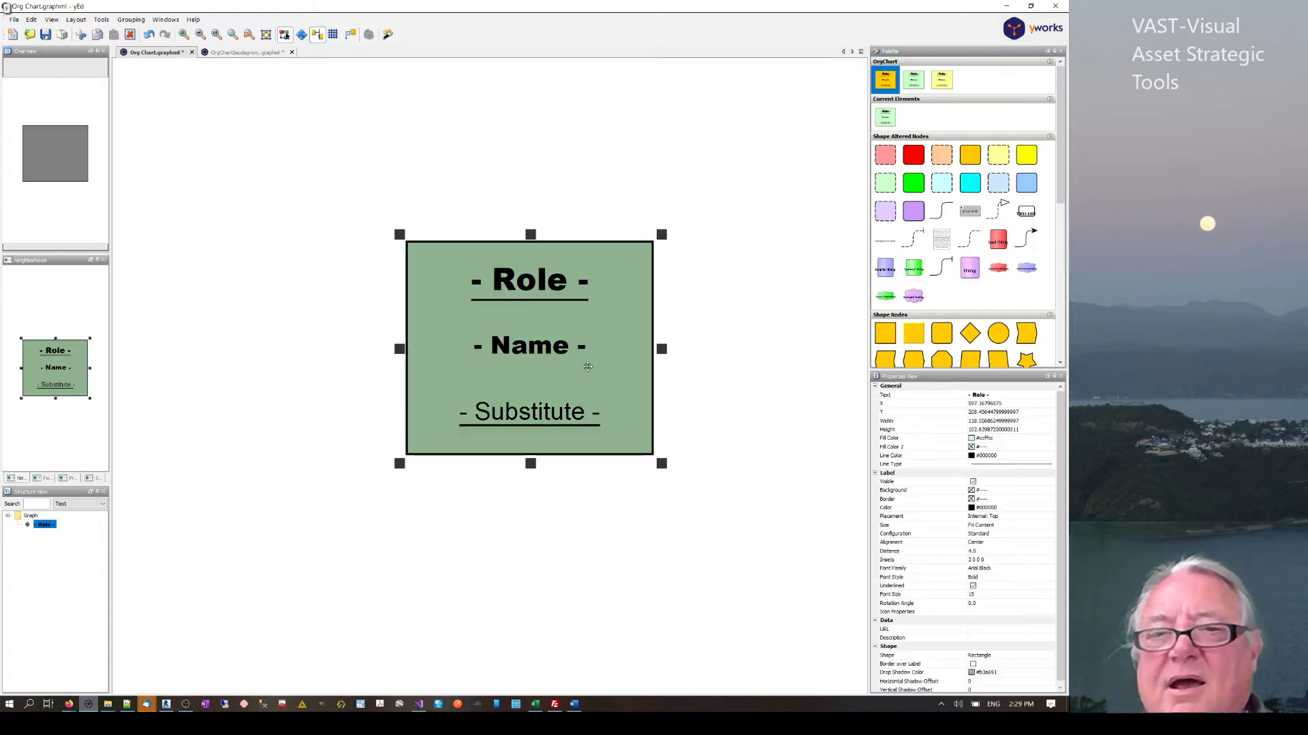
click(973, 439)
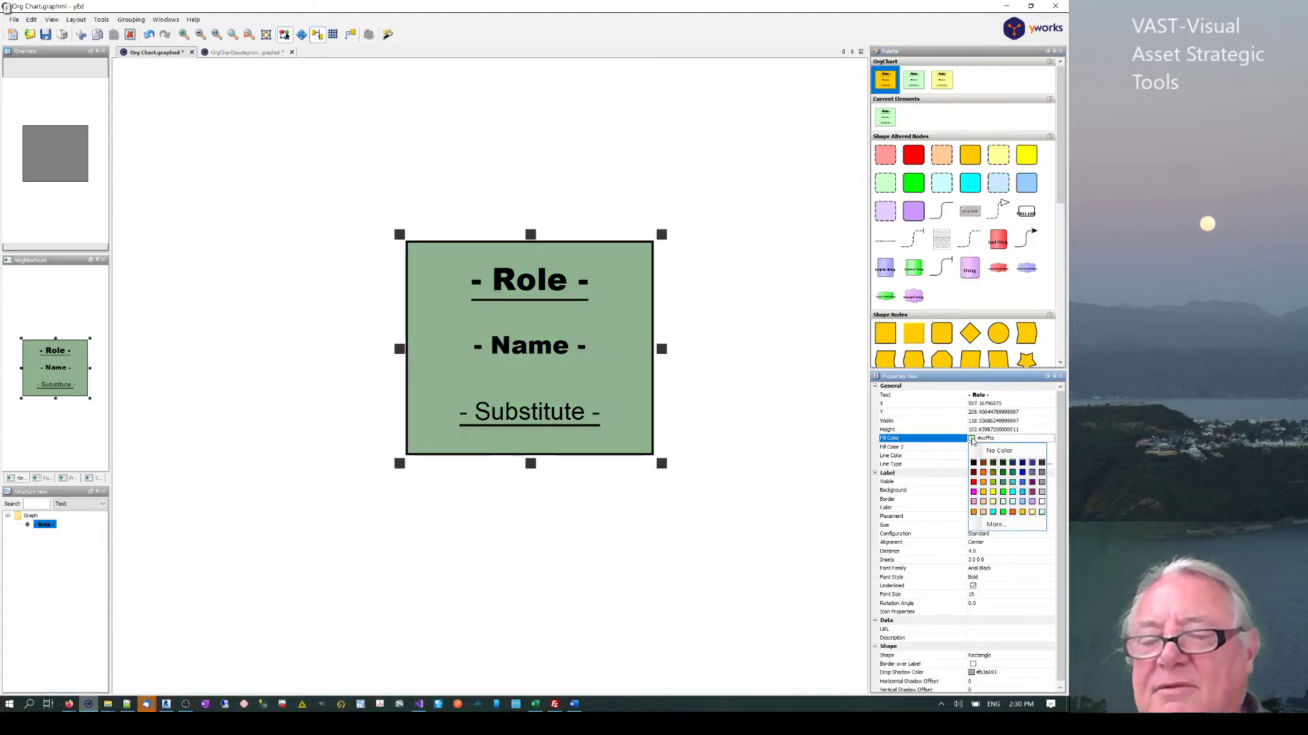
click(1012, 502)
click(734, 485)
Add the light-cyan Role node to the OrgChart palette and open OrgChartSaudsgncm.graphml
right_click(601, 408)
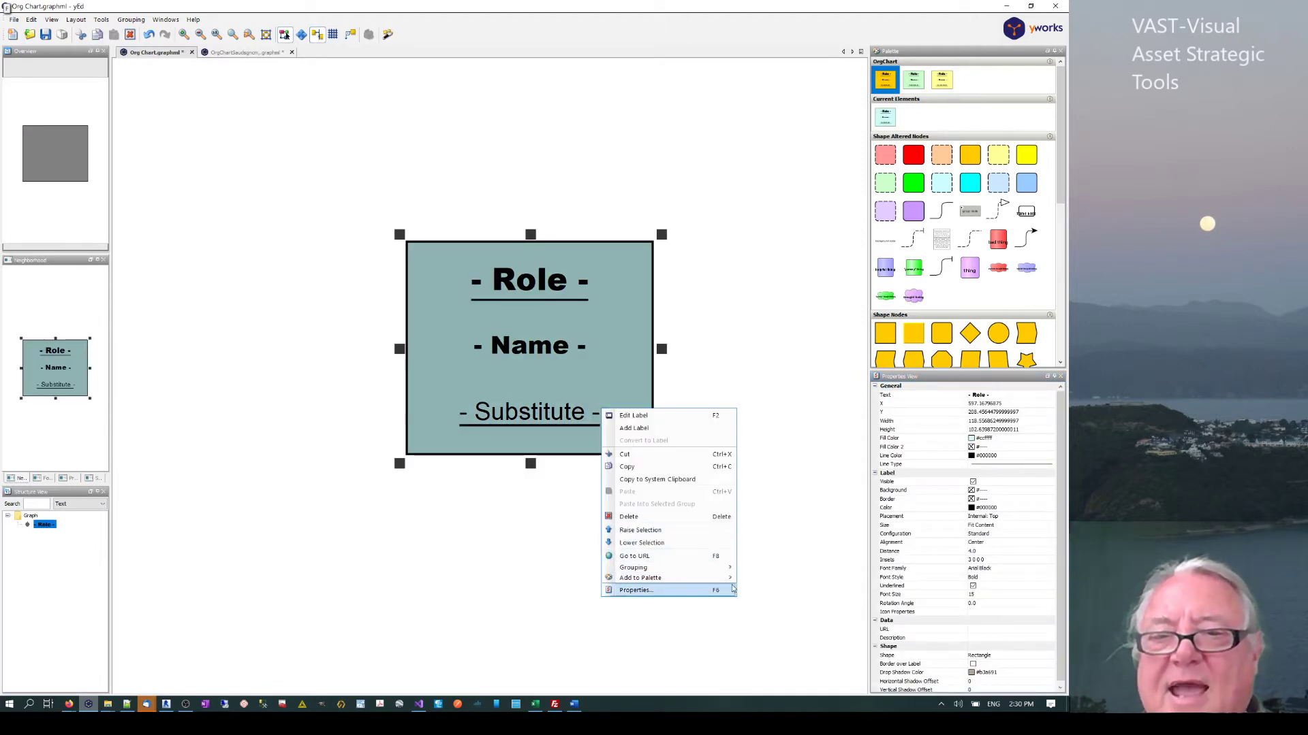
mouse_move(722, 578)
click(768, 578)
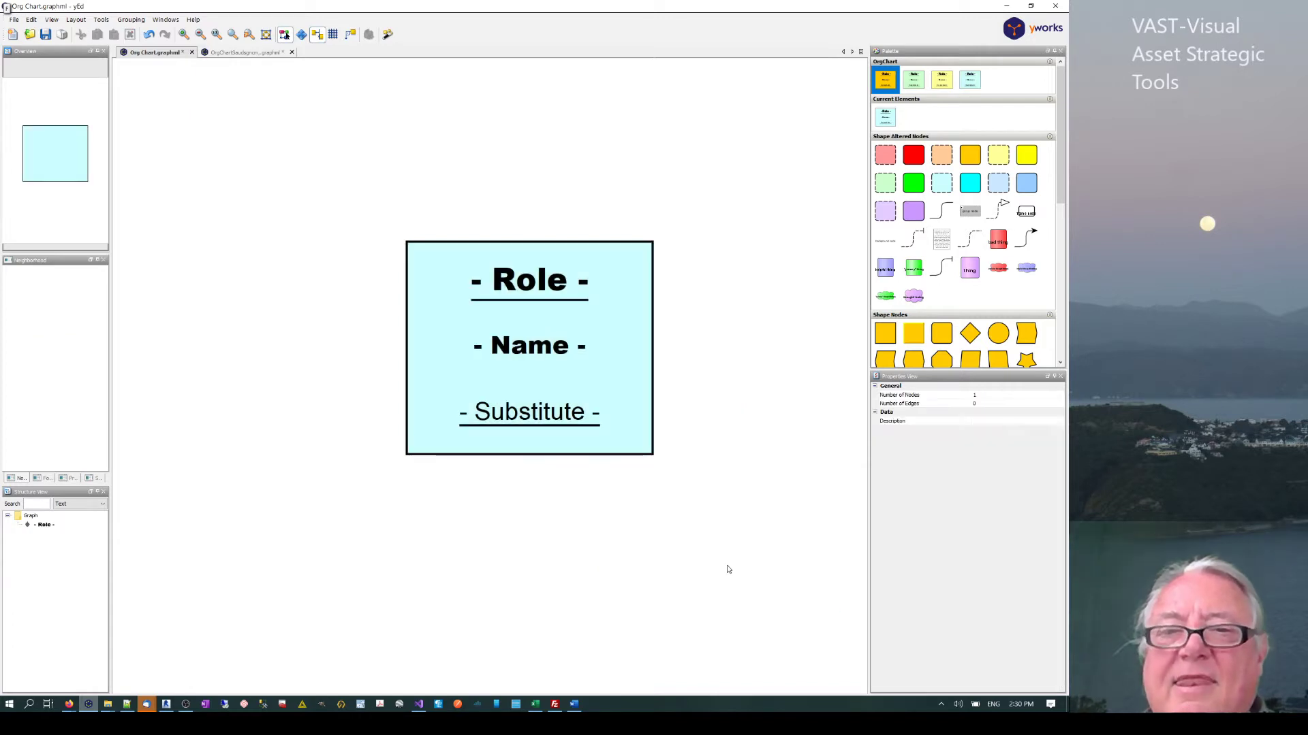
click(237, 53)
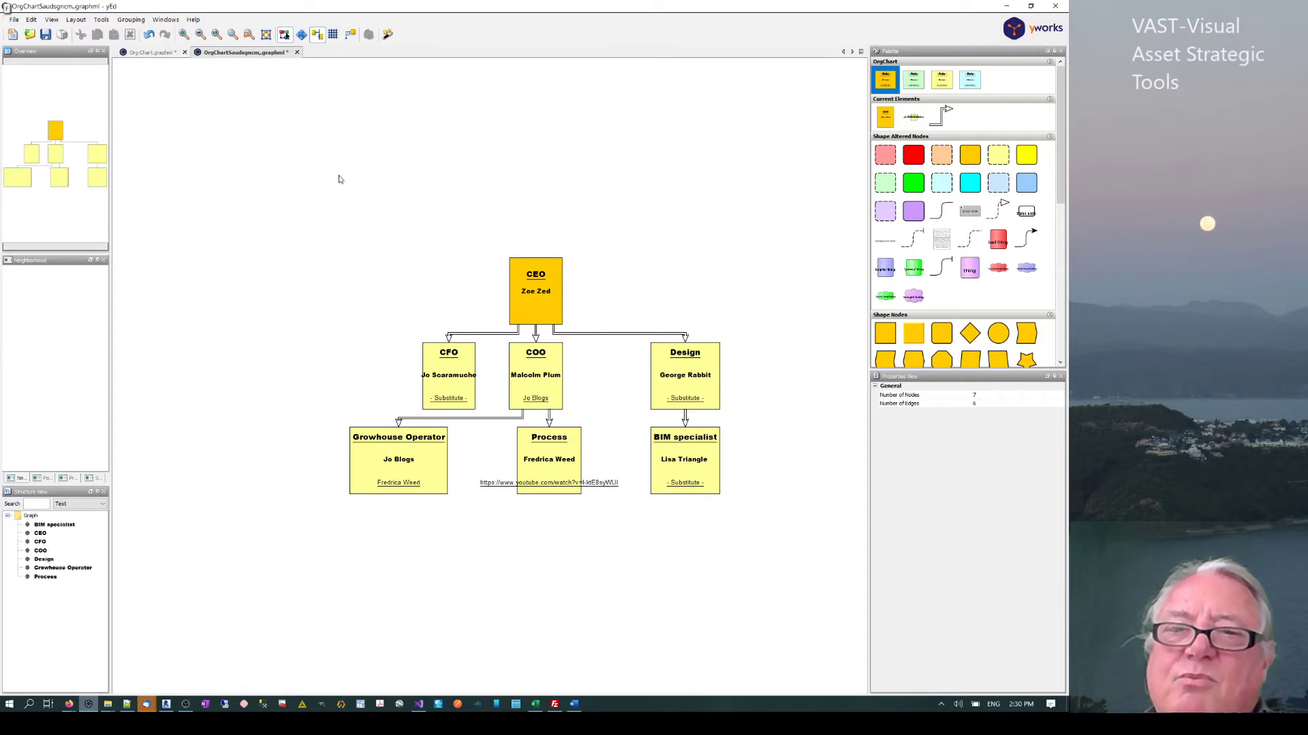
Apply the light-blue palette template to Growhouse Operator, Process and BIM specialist nodes
drag(764, 231, 361, 529)
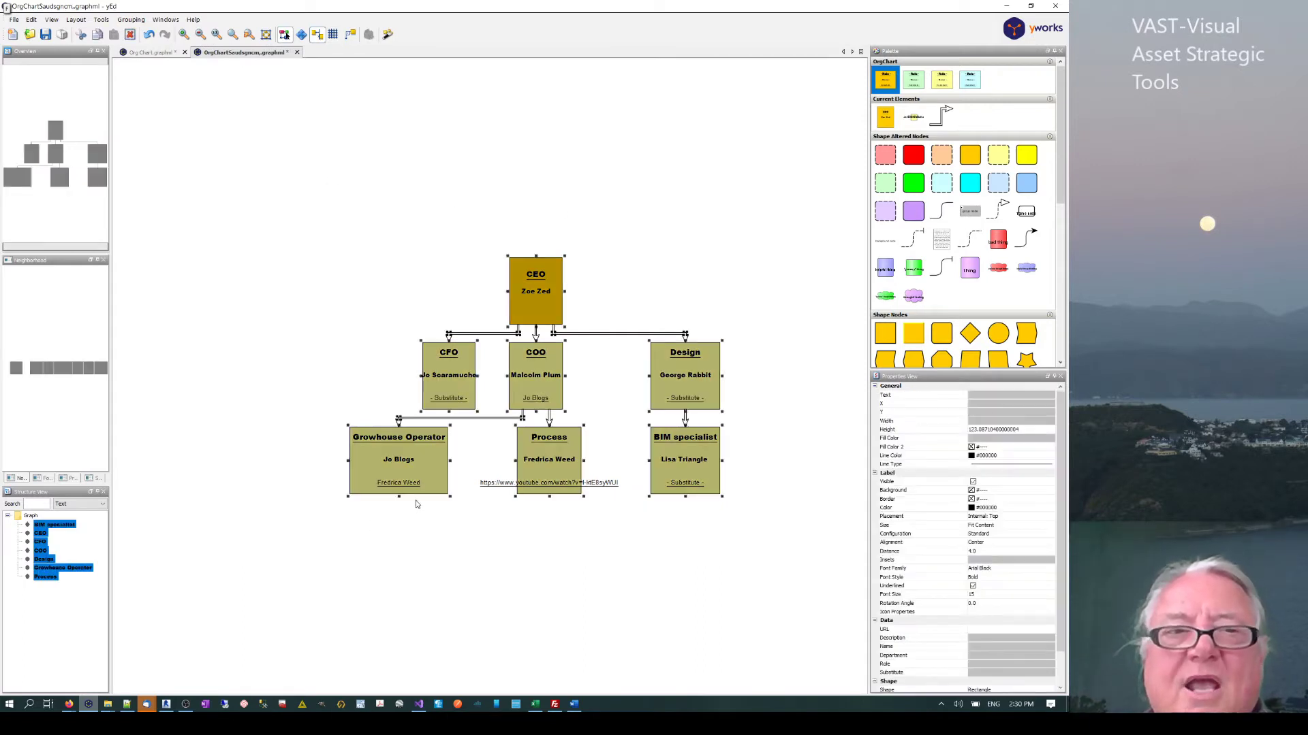
click(760, 420)
drag(760, 420, 297, 515)
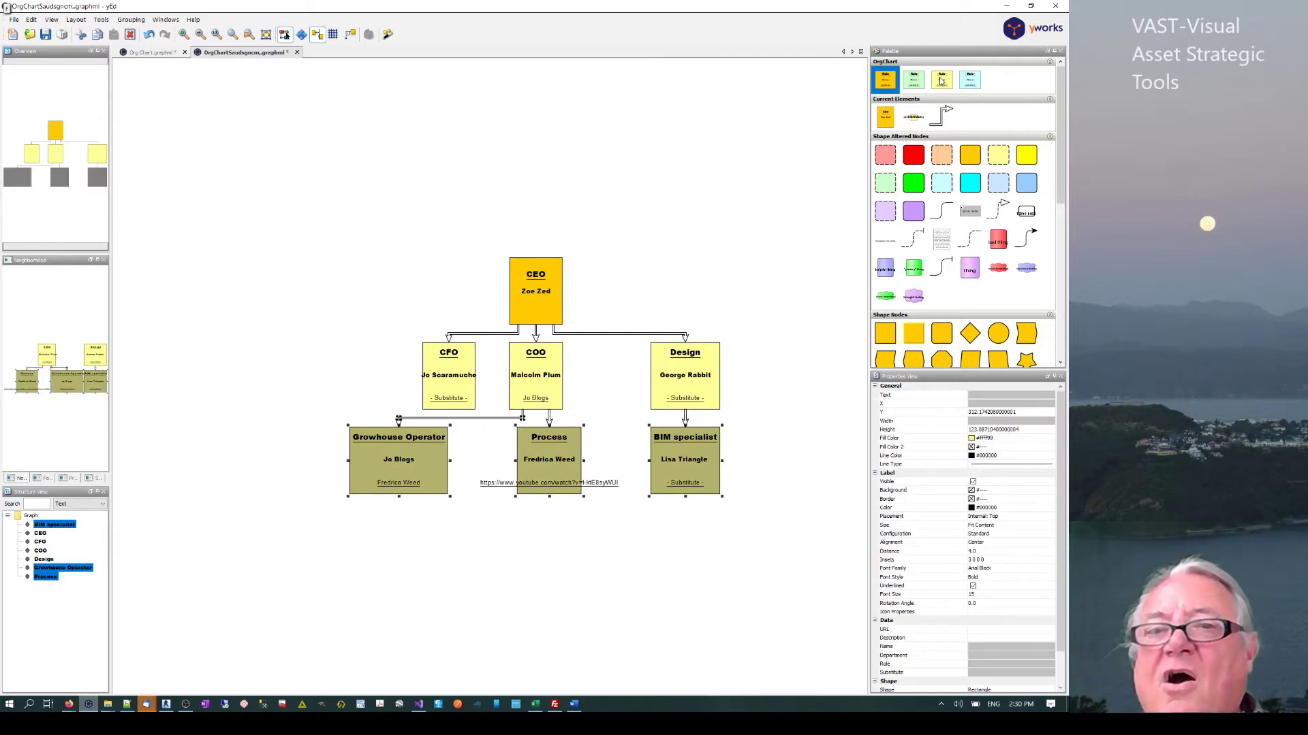
right_click(970, 80)
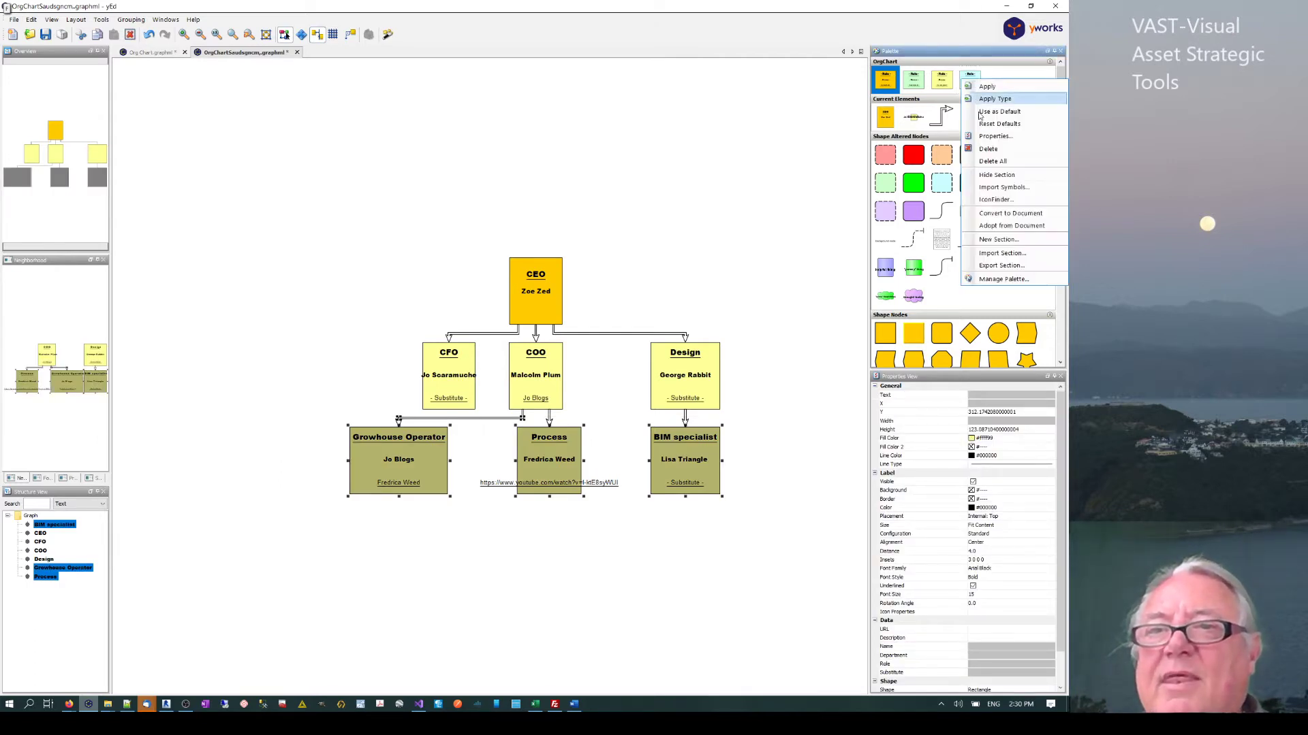
click(987, 86)
click(315, 544)
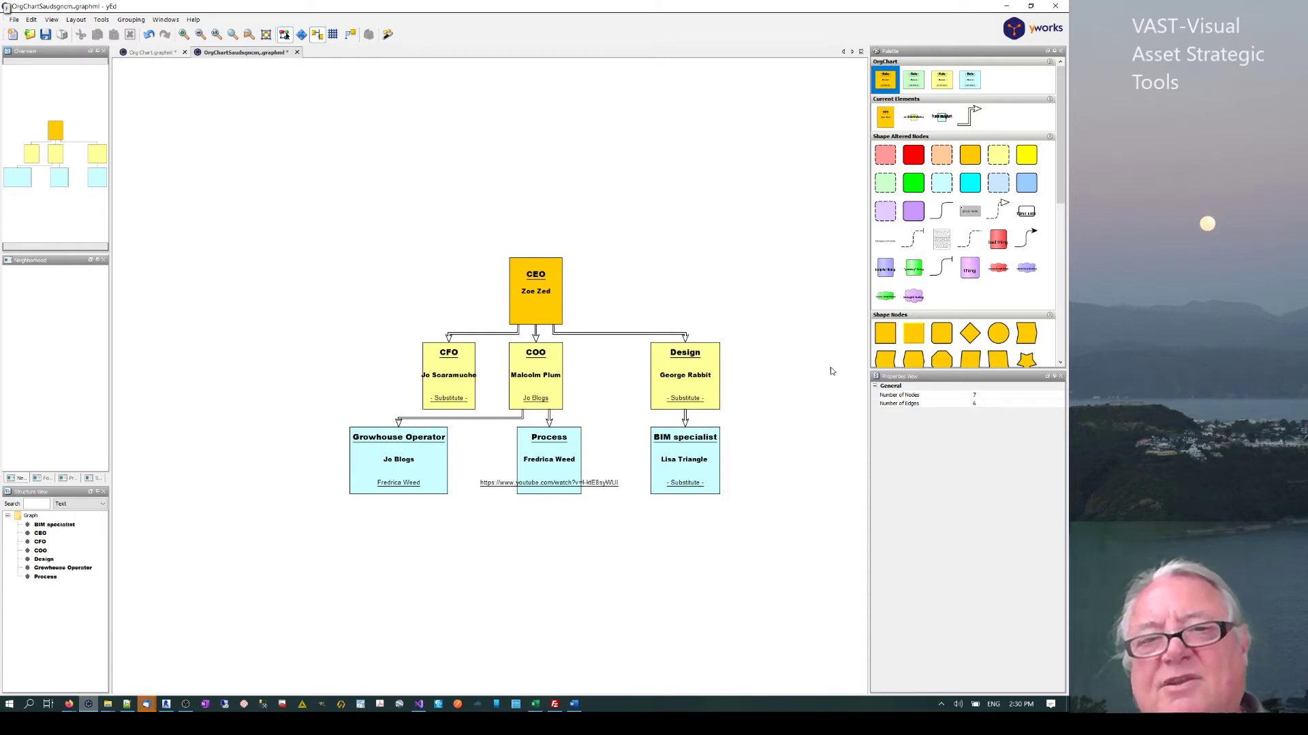
click(30, 35)
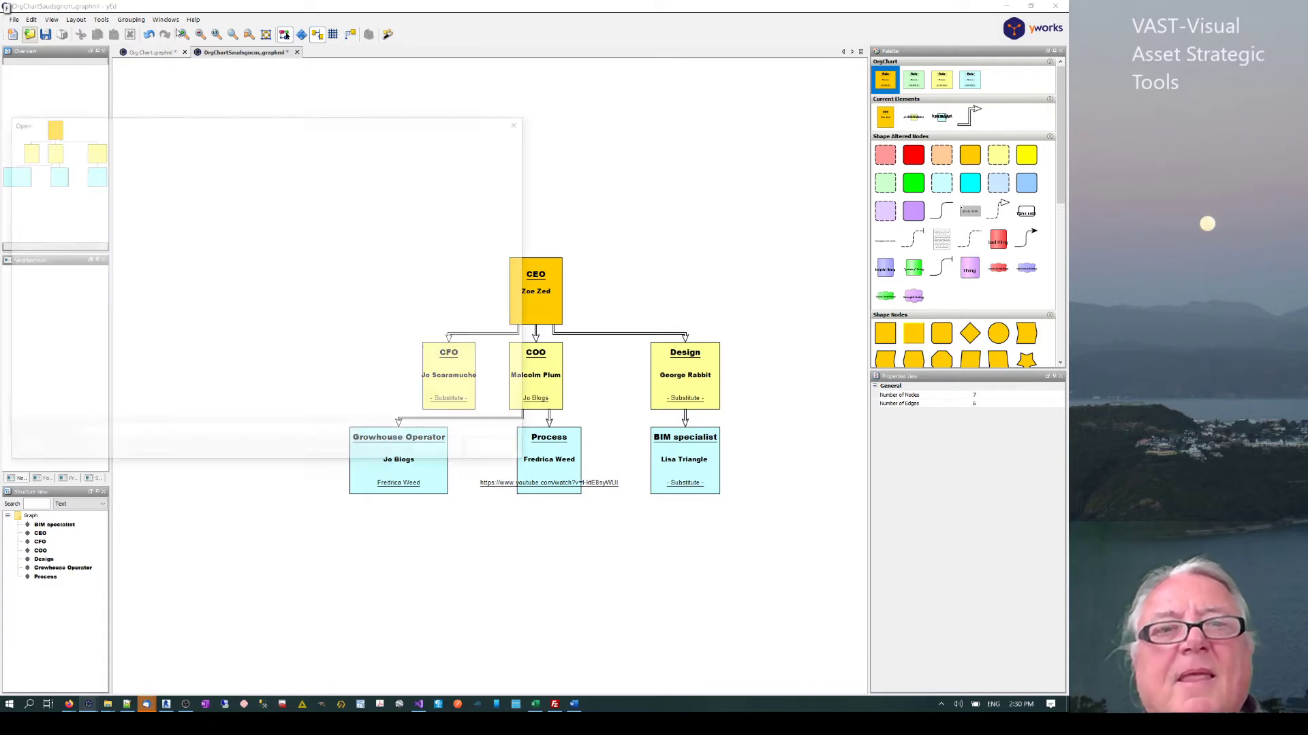
Import OrgChart.xlsx with its node and edge ranges, creating eight Role nodes and seven edges
click(131, 210)
click(439, 451)
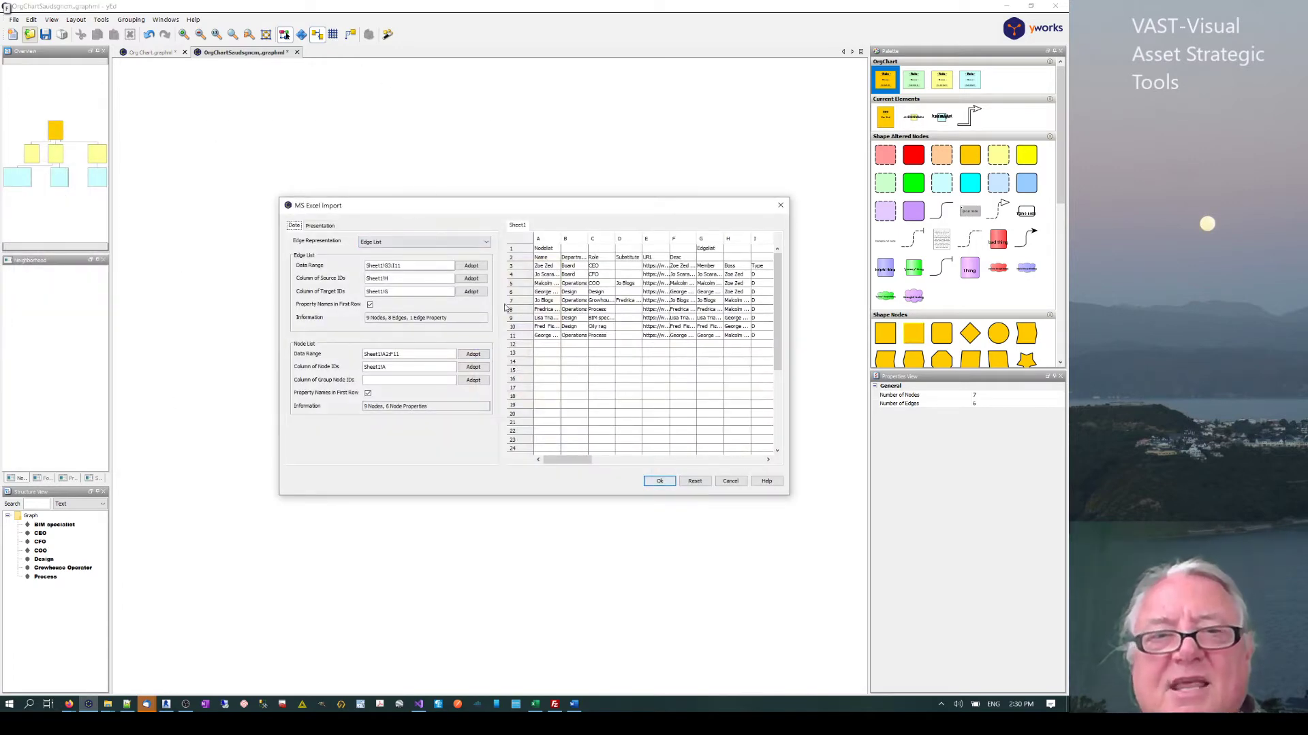
click(430, 265)
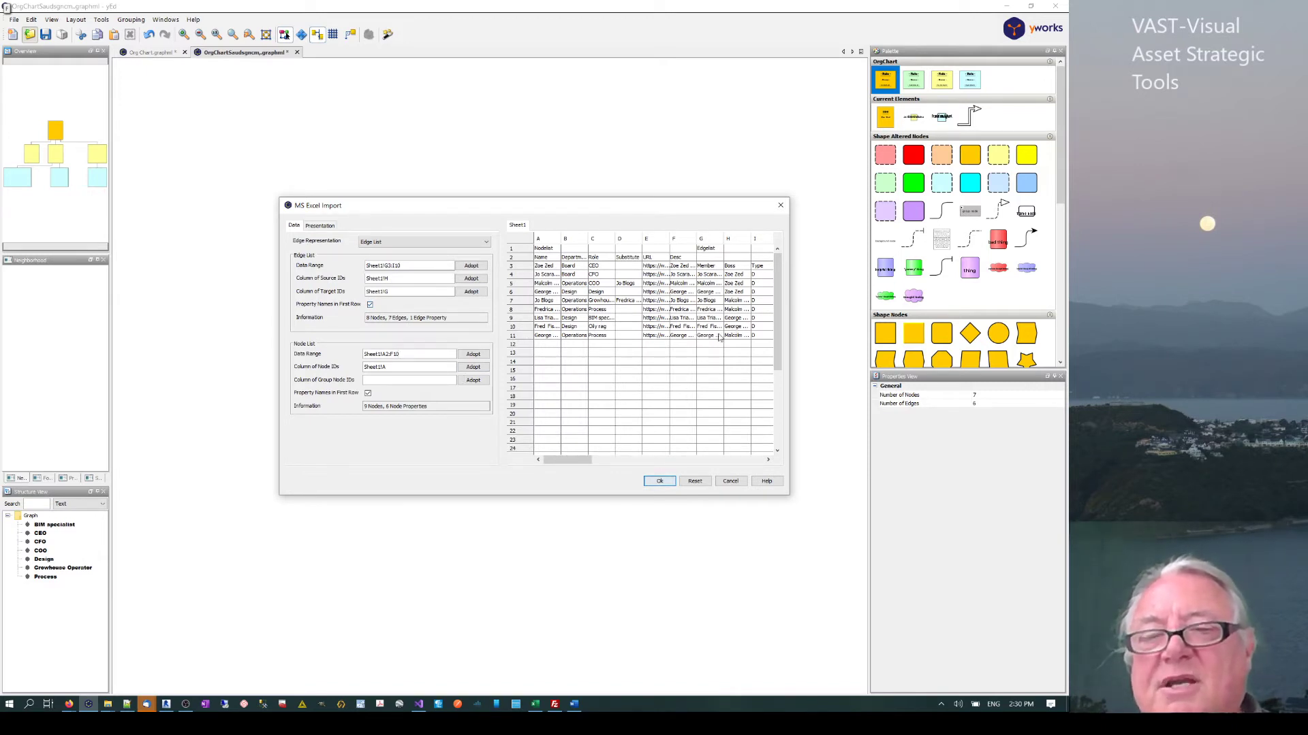
click(659, 480)
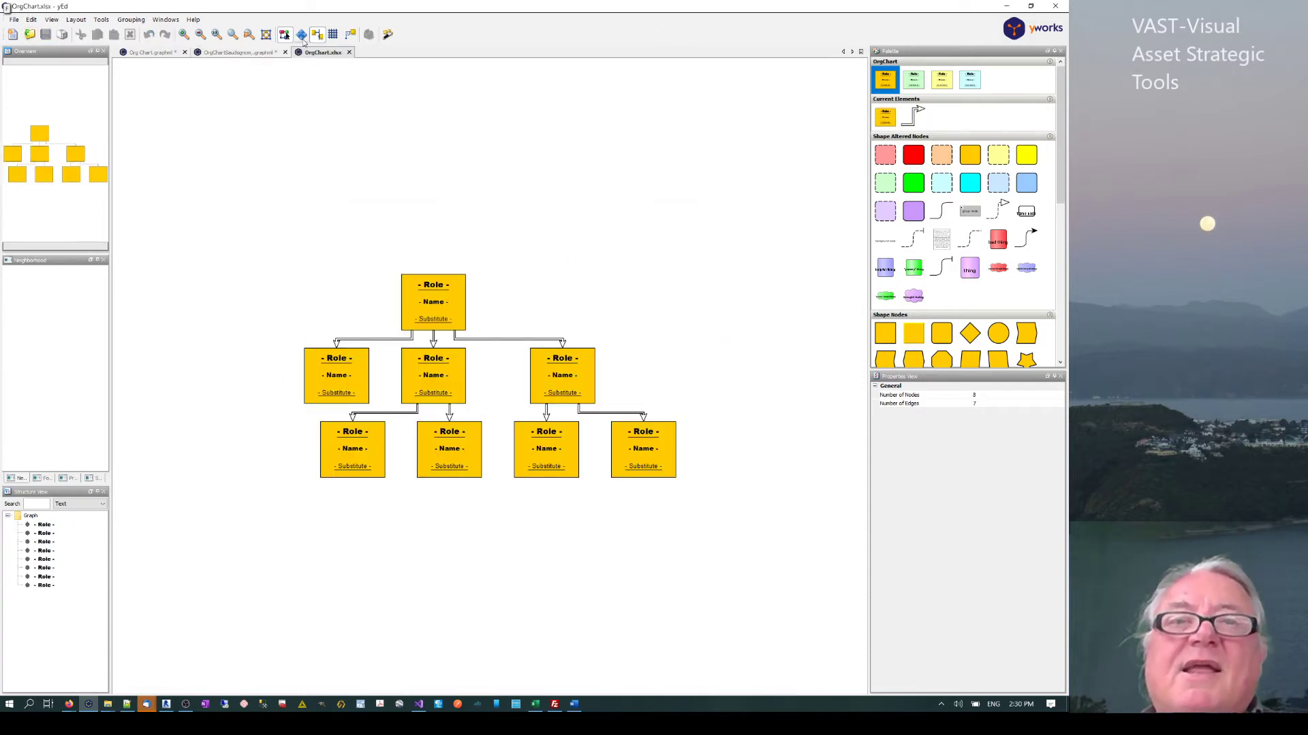
On the OrgChartSaudsgncm chart, replace the CEO node's Name value with new text
click(258, 54)
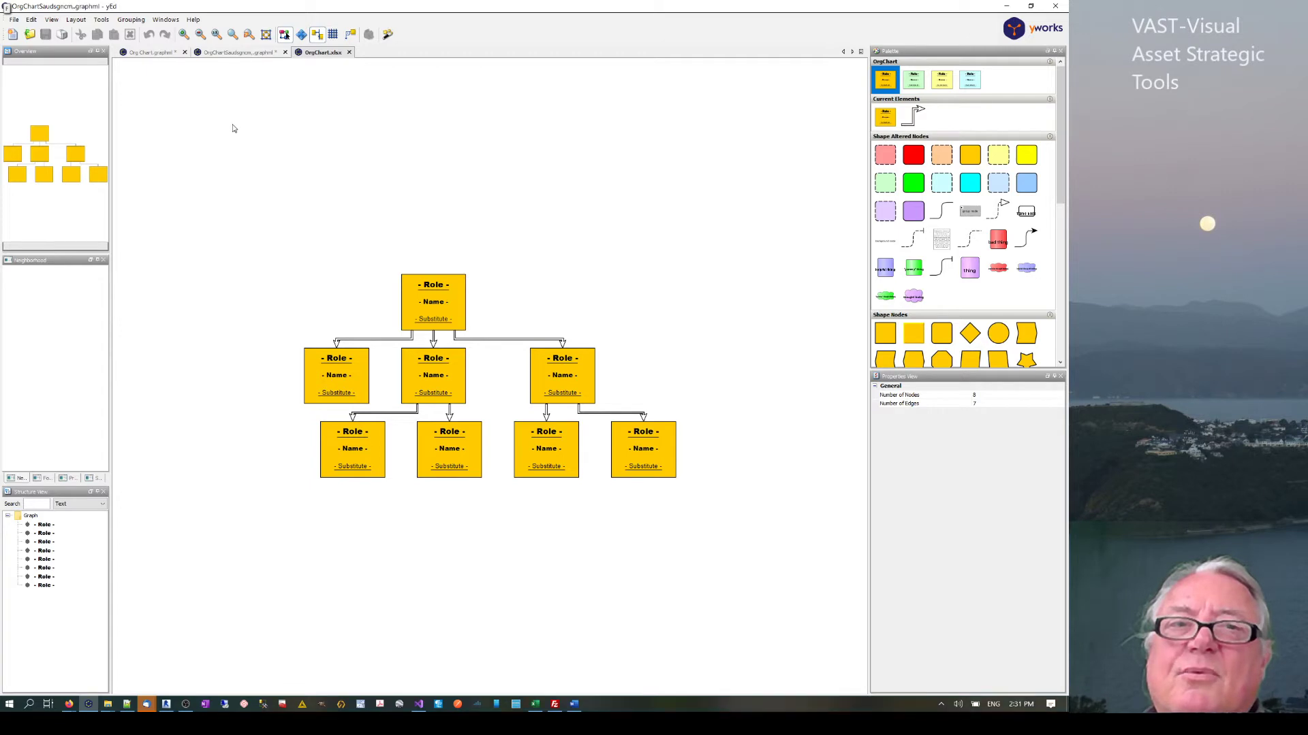
click(238, 54)
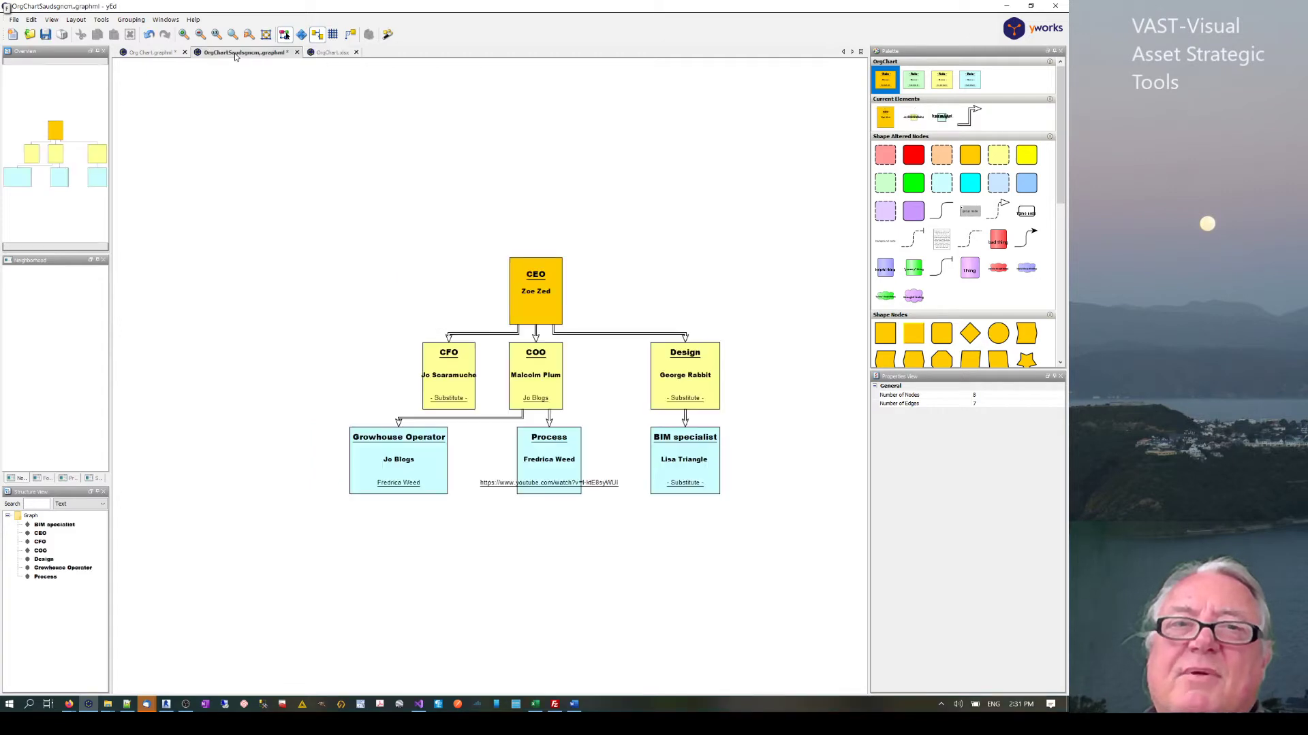
click(542, 287)
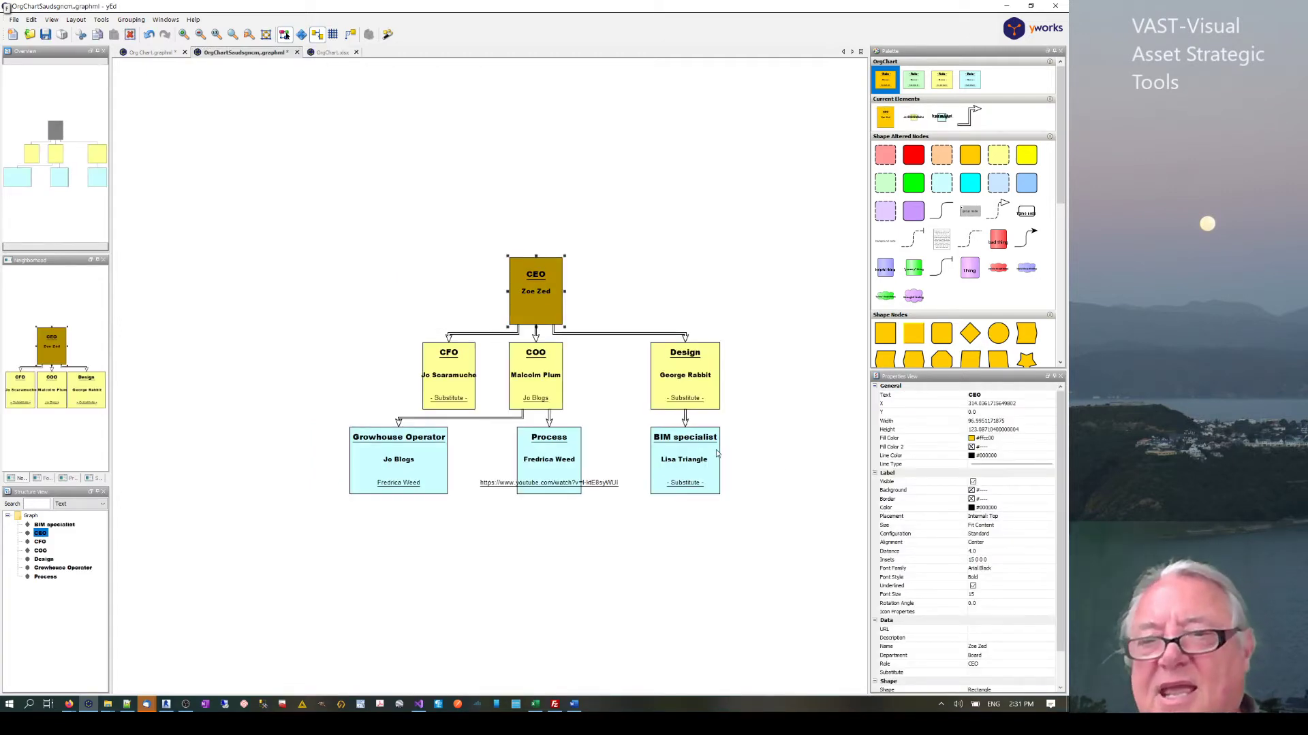
click(1000, 645)
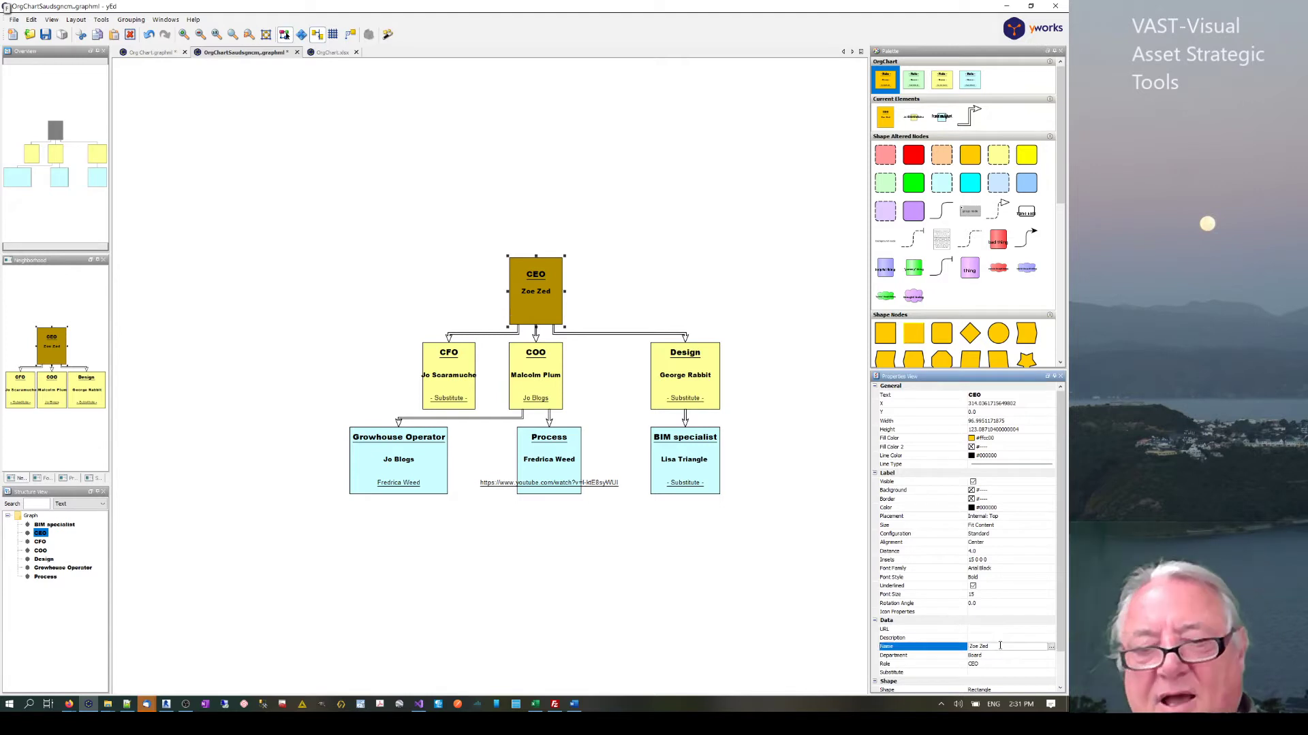
text(vzsdfgzerdhxtfhxrtfhx)
click(885, 430)
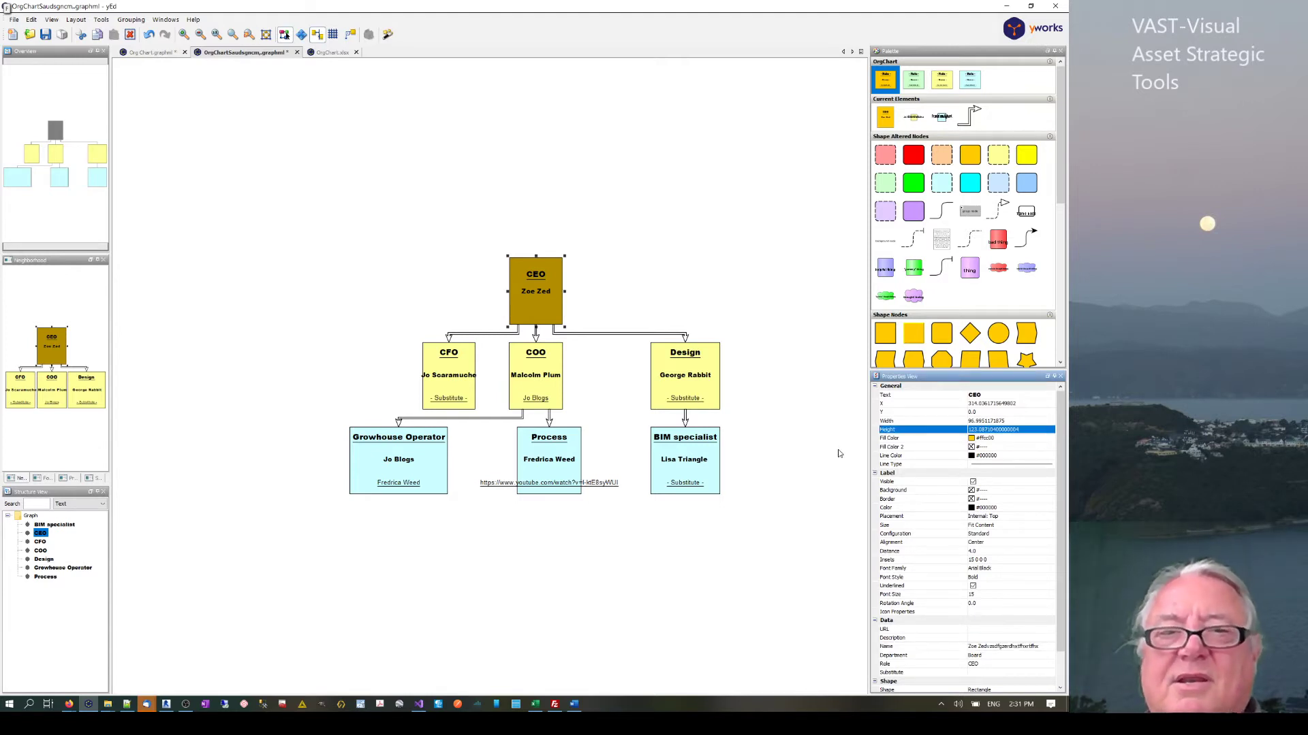
click(997, 648)
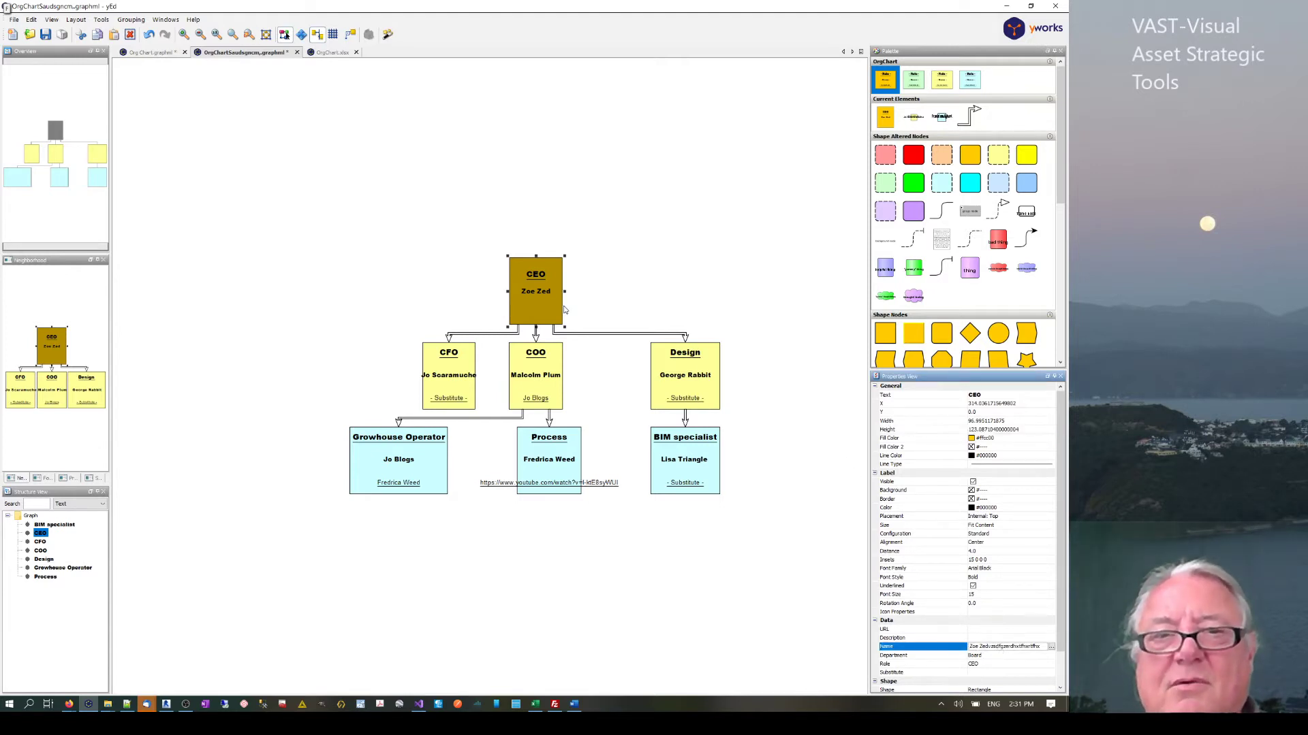
Select all seven nodes of the OrgChartSaudsgncm chart
click(683, 245)
drag(793, 206, 293, 548)
click(31, 19)
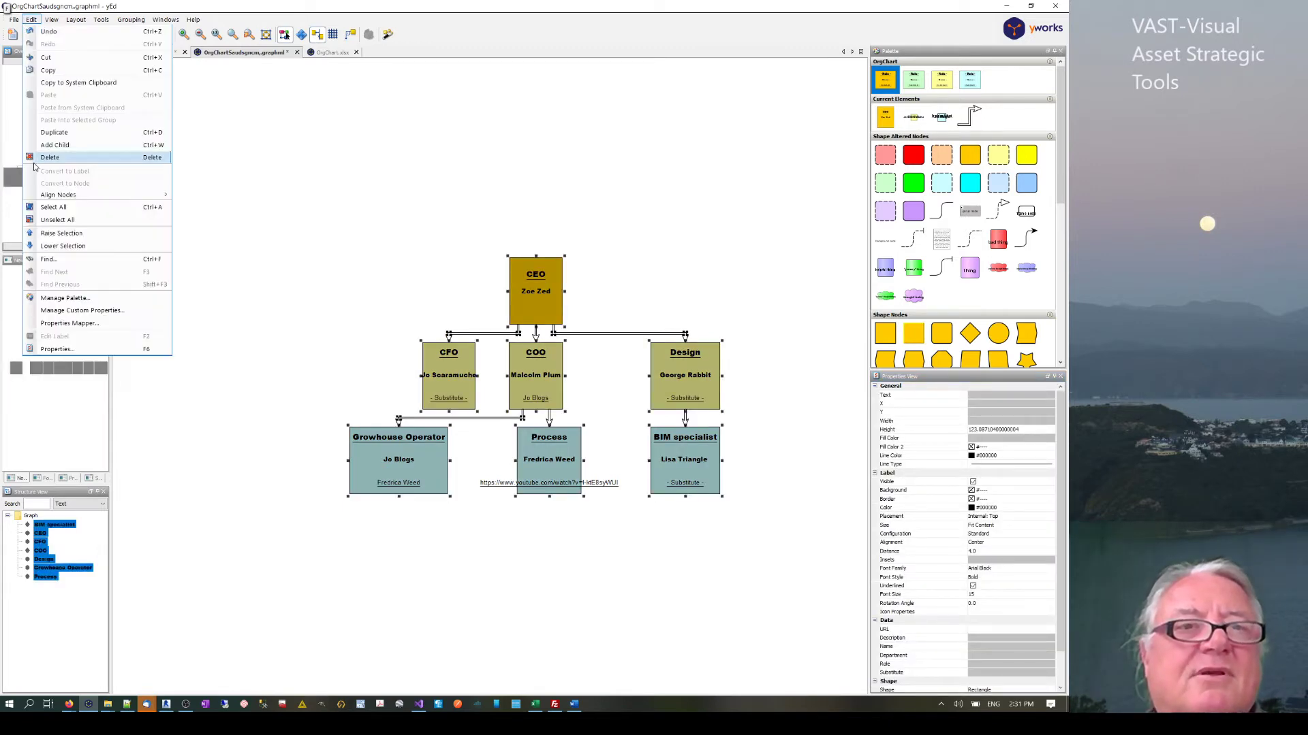
Apply the Properties Mapper's OrgChart configuration to all seven selected nodes
click(70, 324)
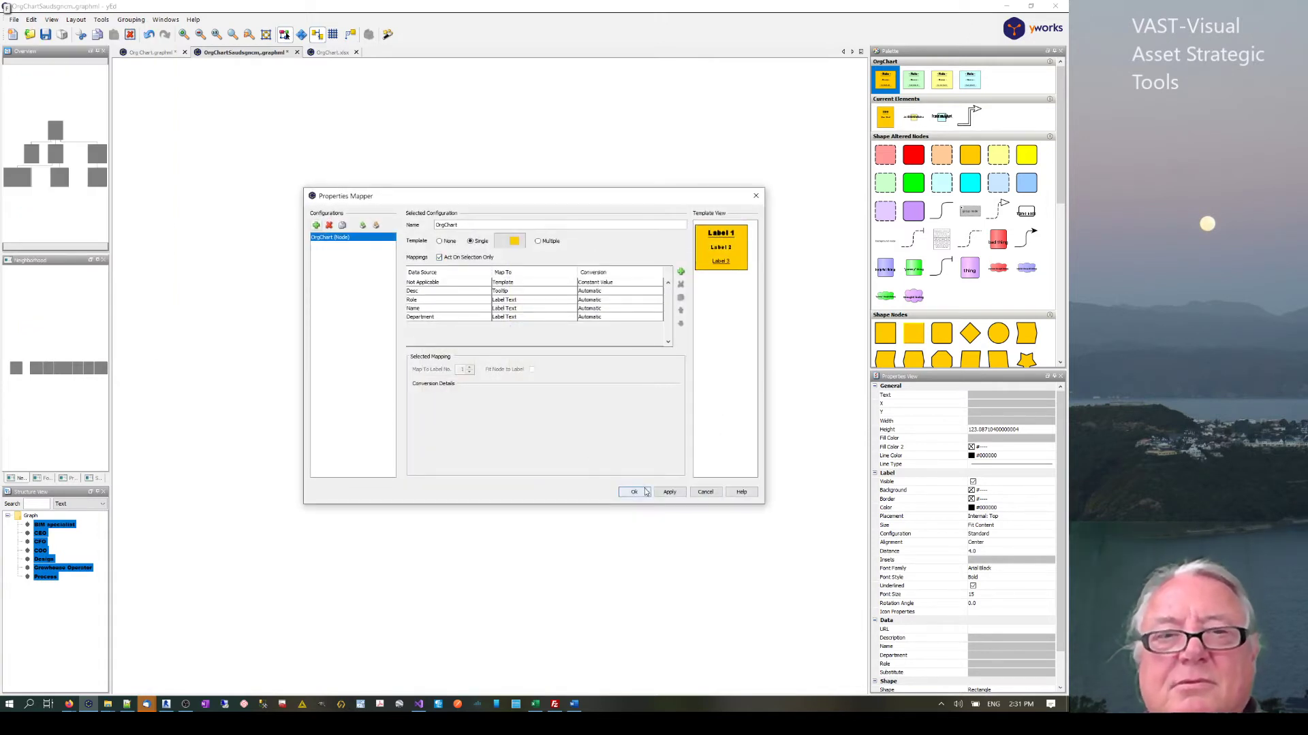
click(669, 492)
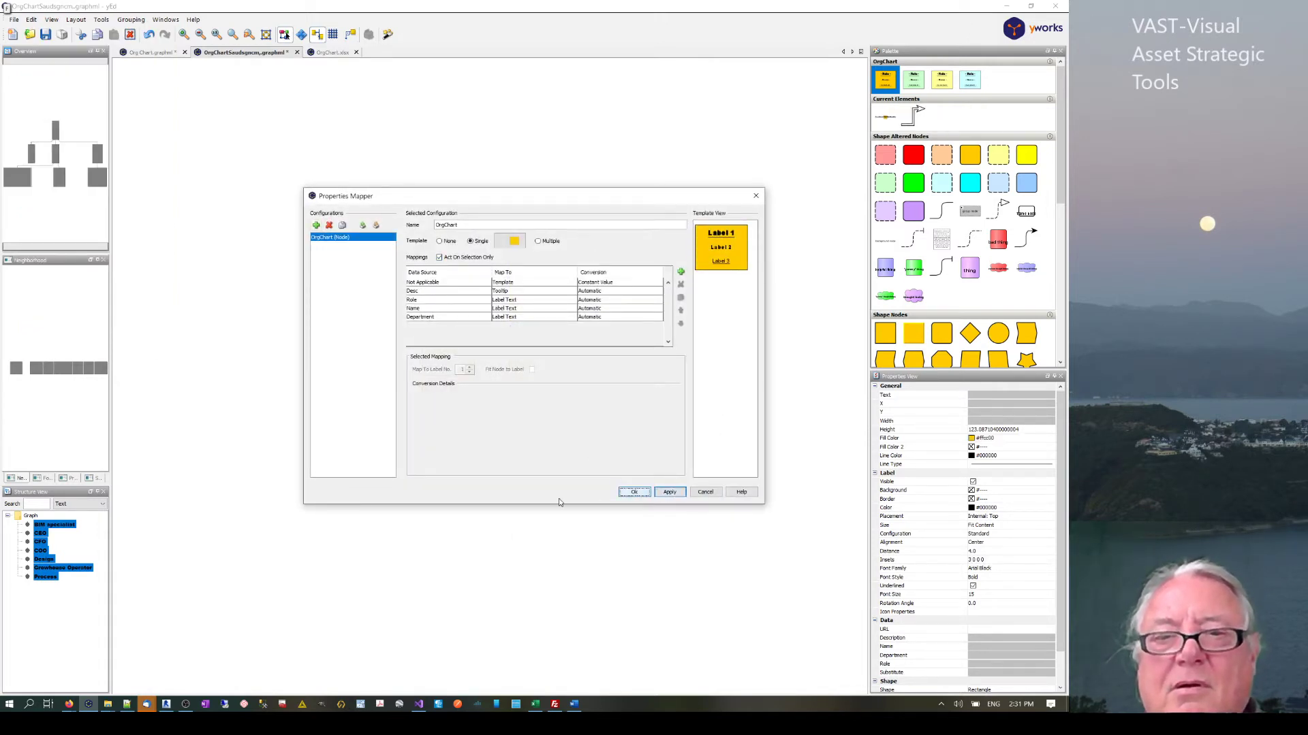
click(634, 492)
click(314, 526)
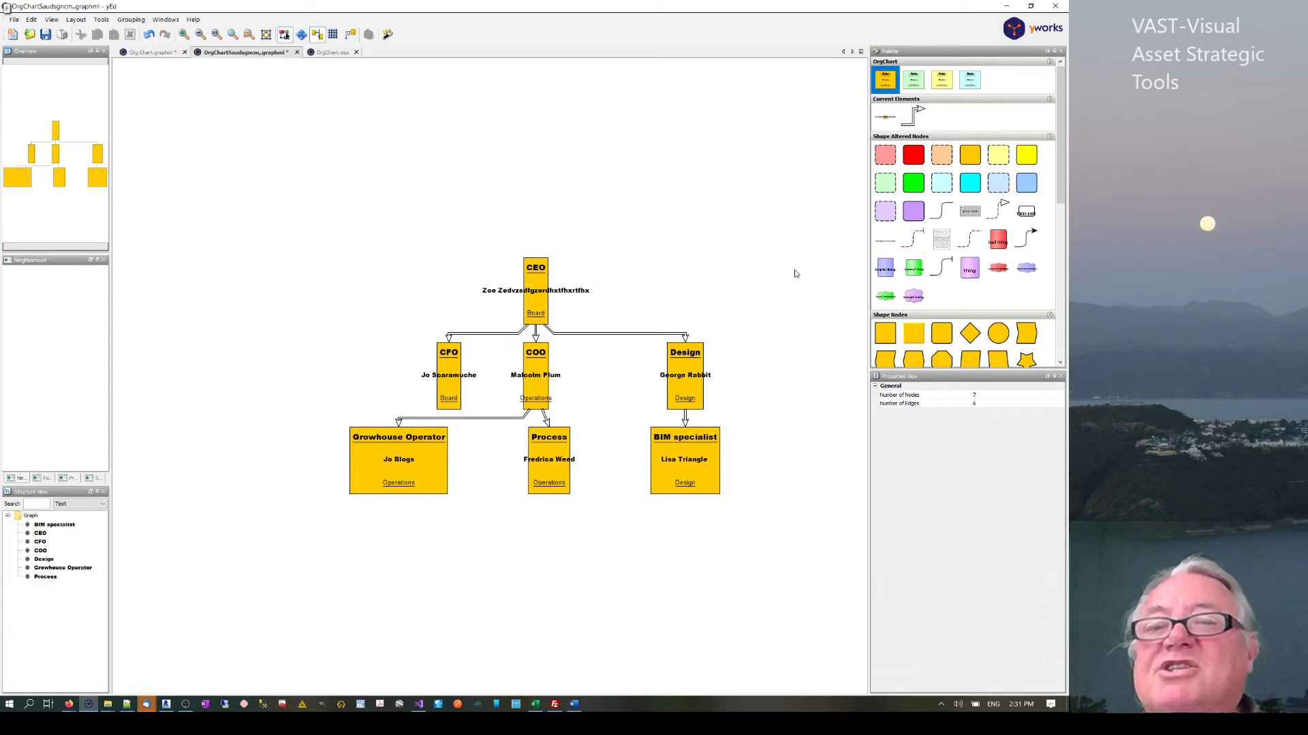
drag(795, 350, 264, 378)
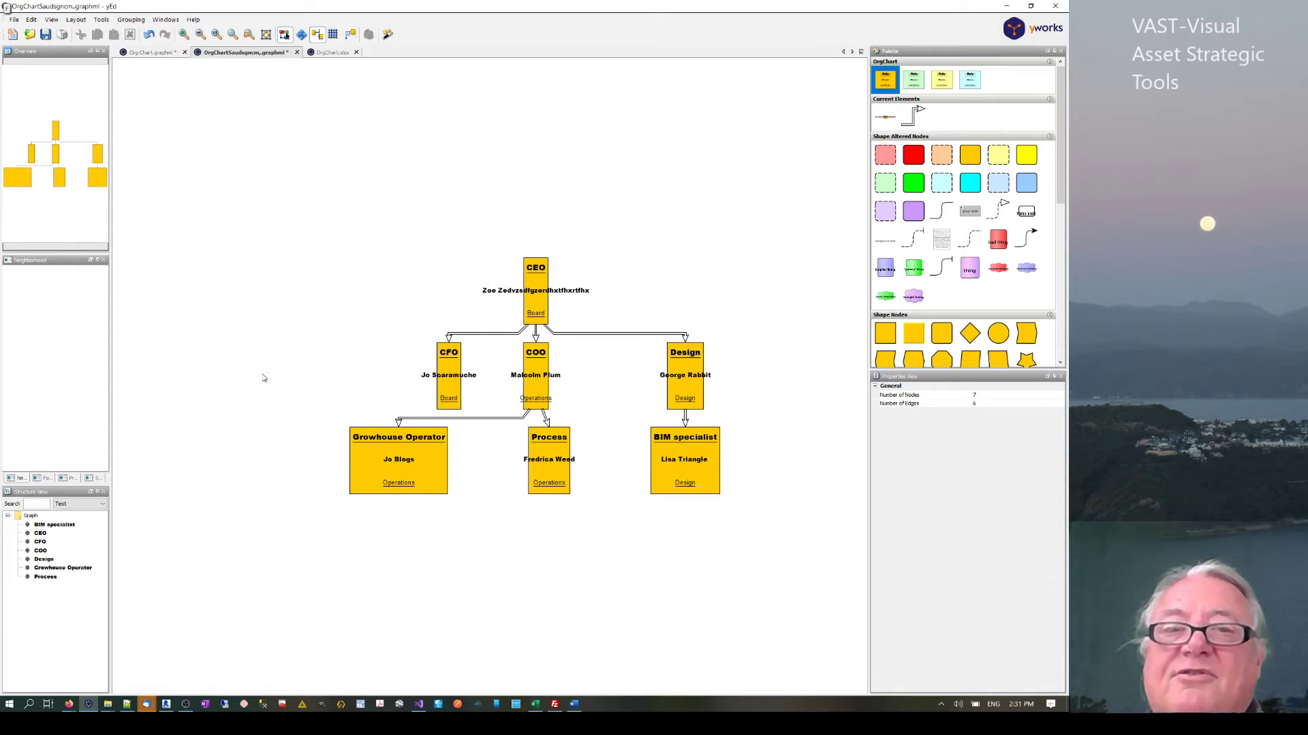
Apply the green OrgChart template fill to the selected CFO, COO and Design nodes
drag(749, 359, 333, 411)
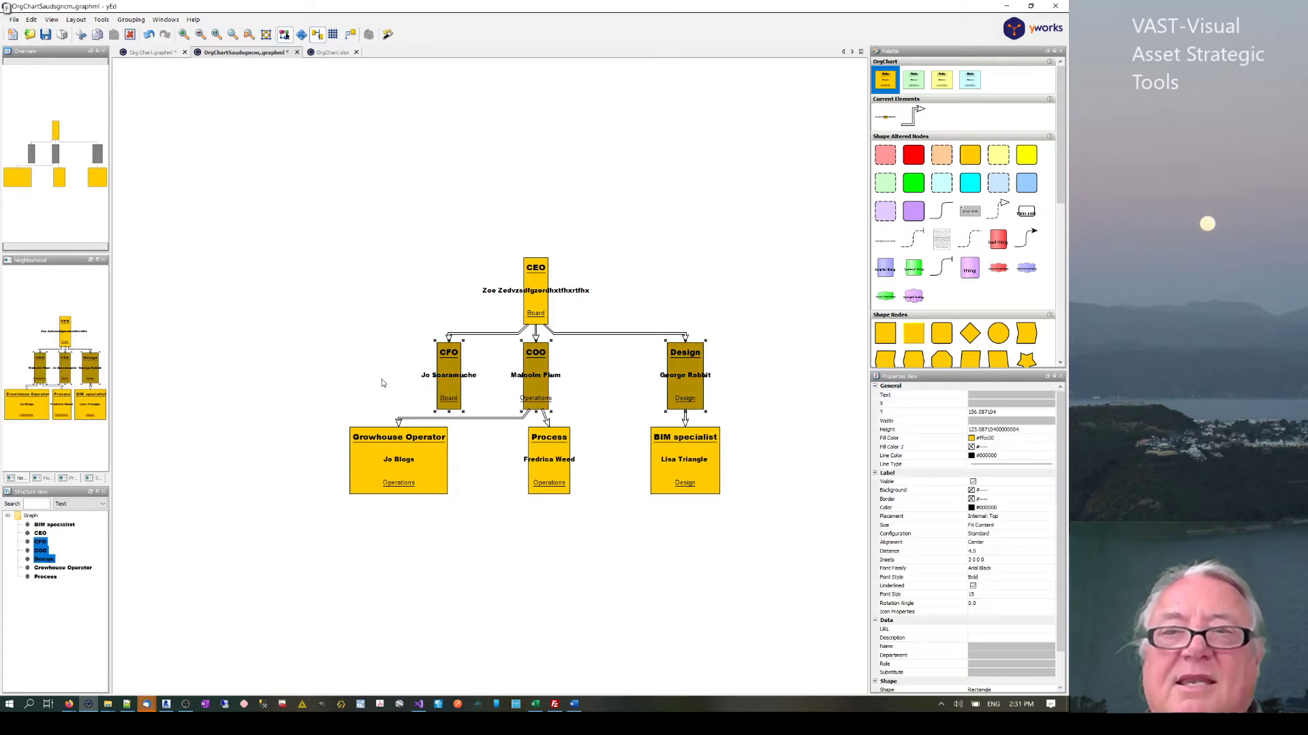
right_click(914, 85)
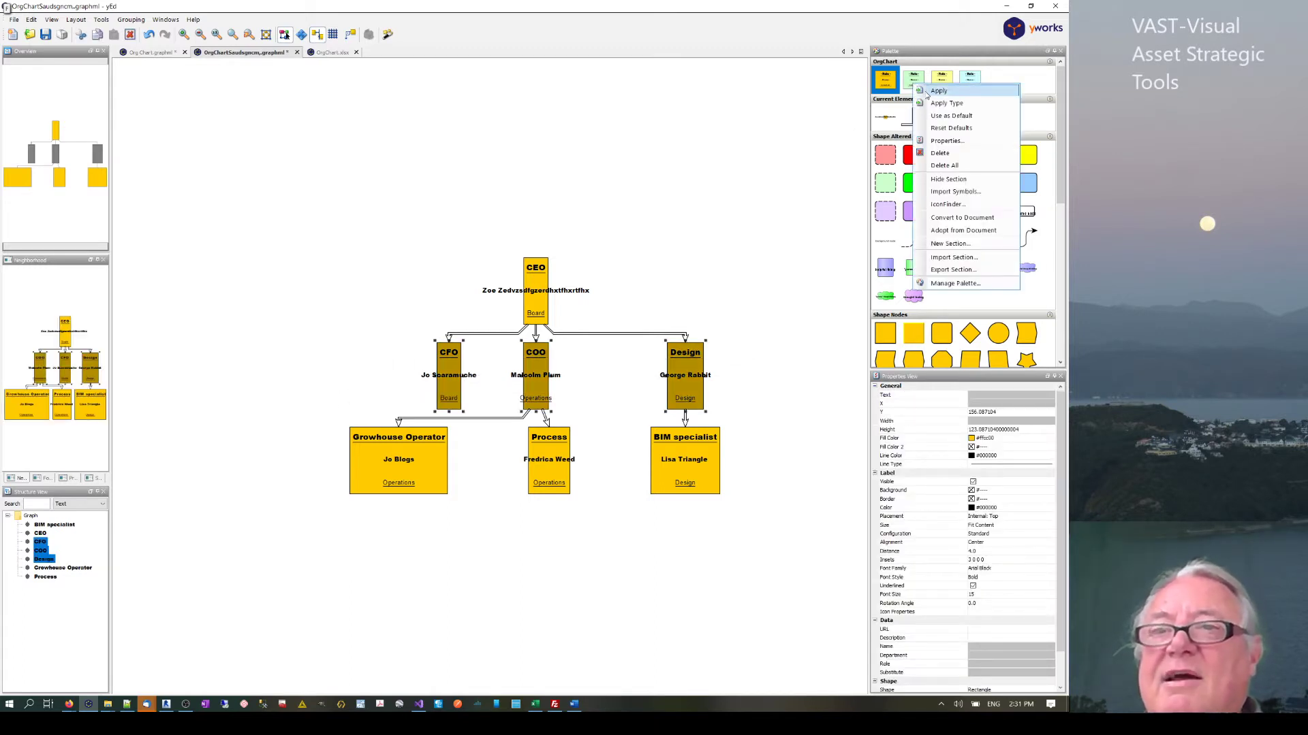
click(931, 91)
click(647, 289)
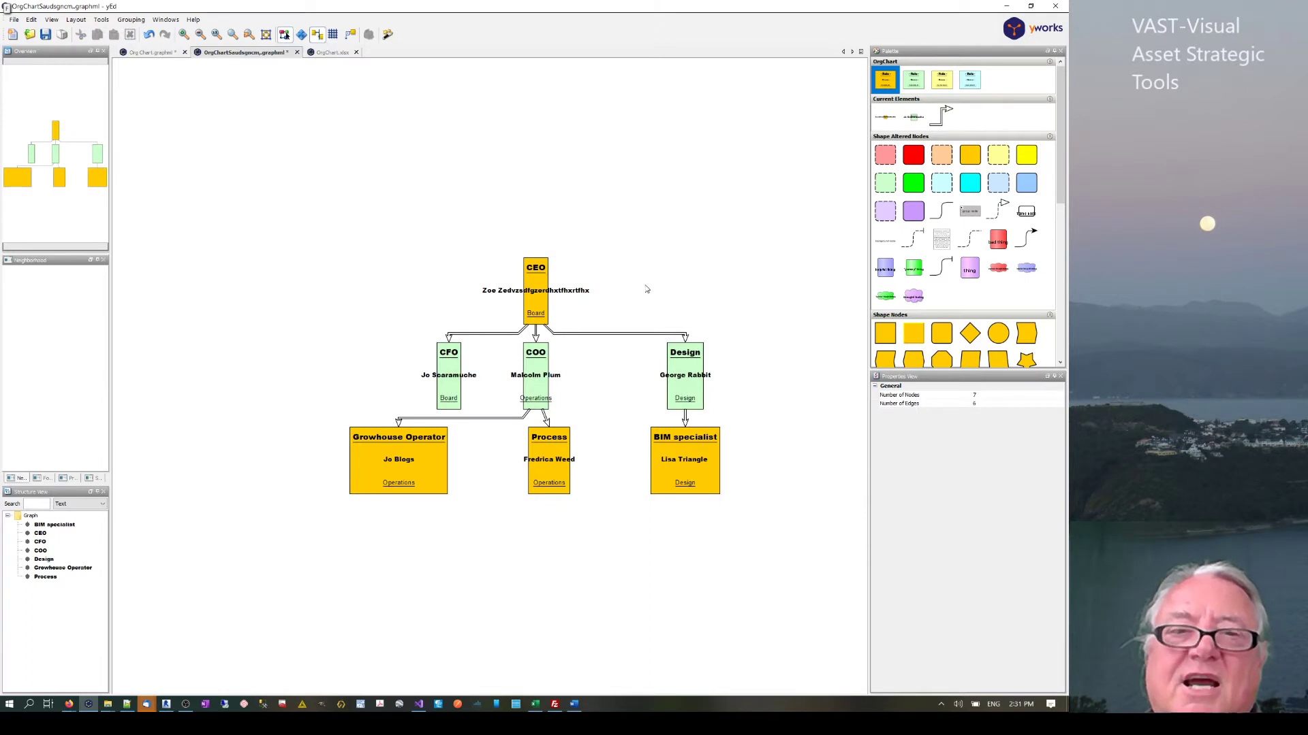
Select the CEO, CFO, COO, Design and Process nodes together
click(532, 289)
click(449, 365)
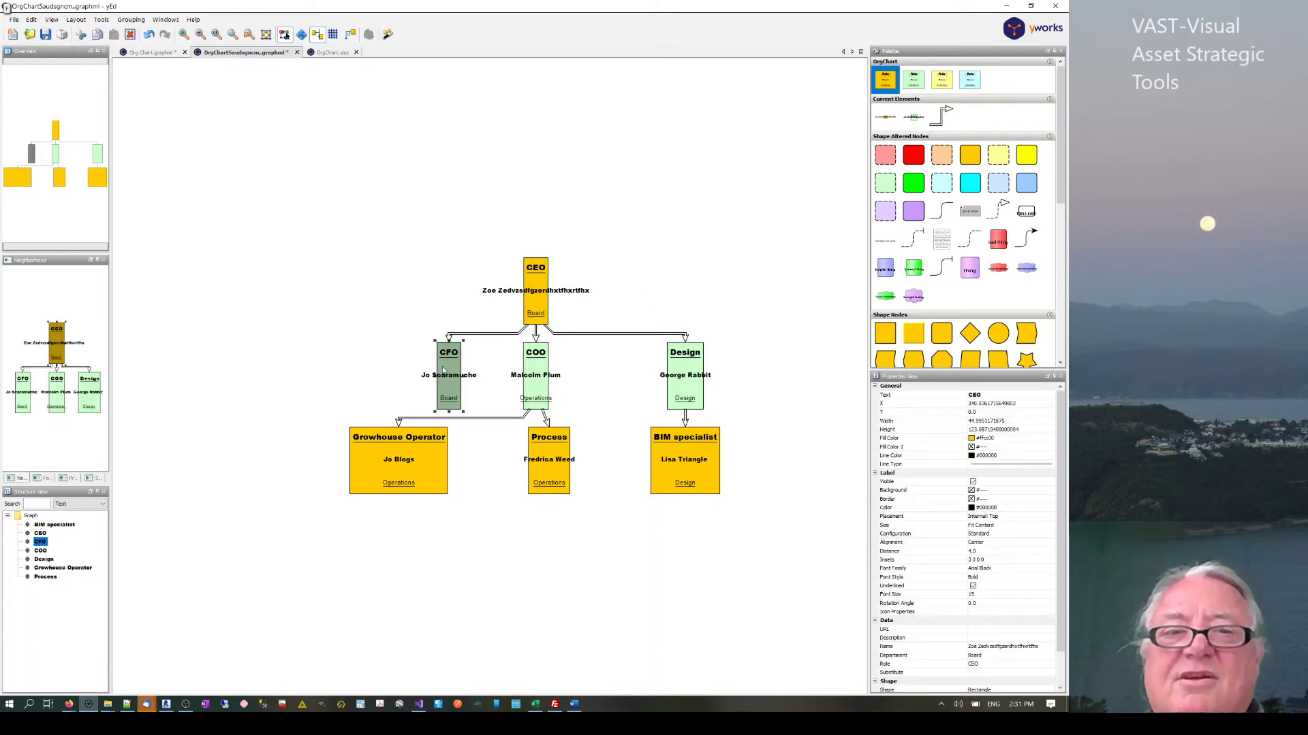
click(523, 363)
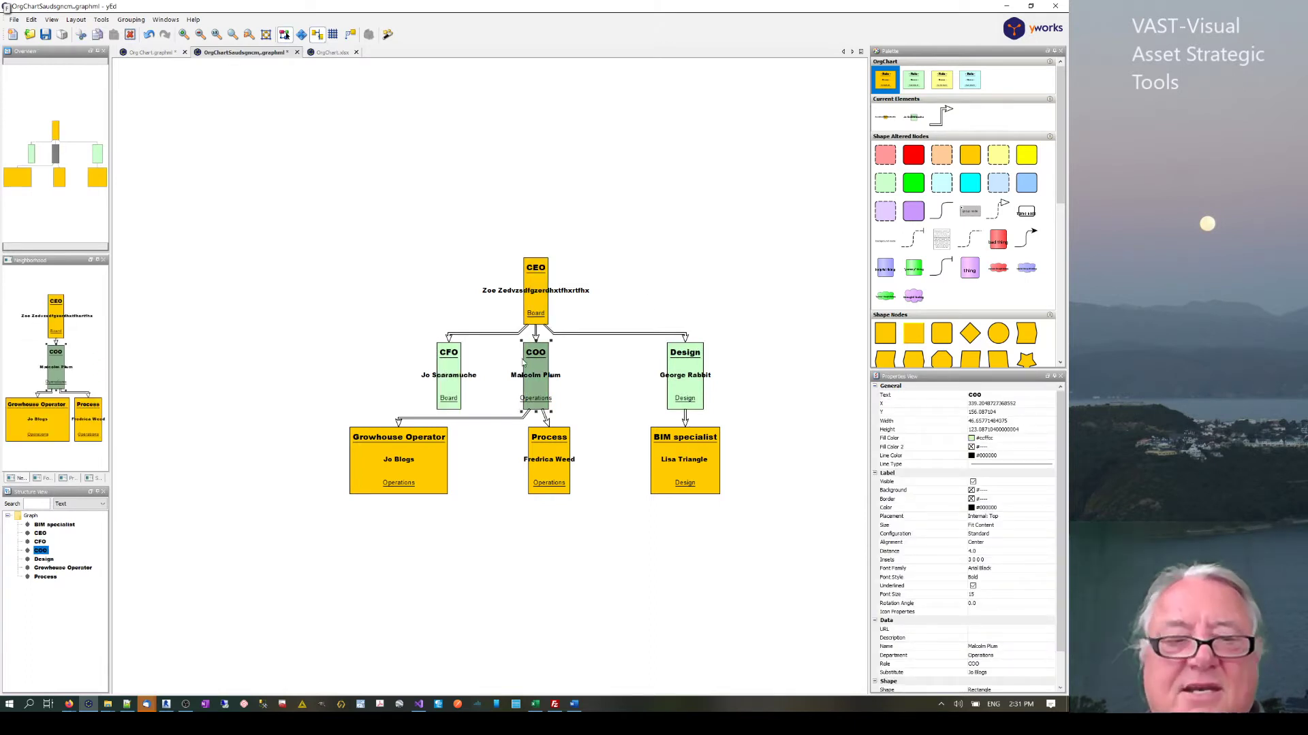
shift+click(443, 362)
shift+click(531, 281)
shift+click(672, 389)
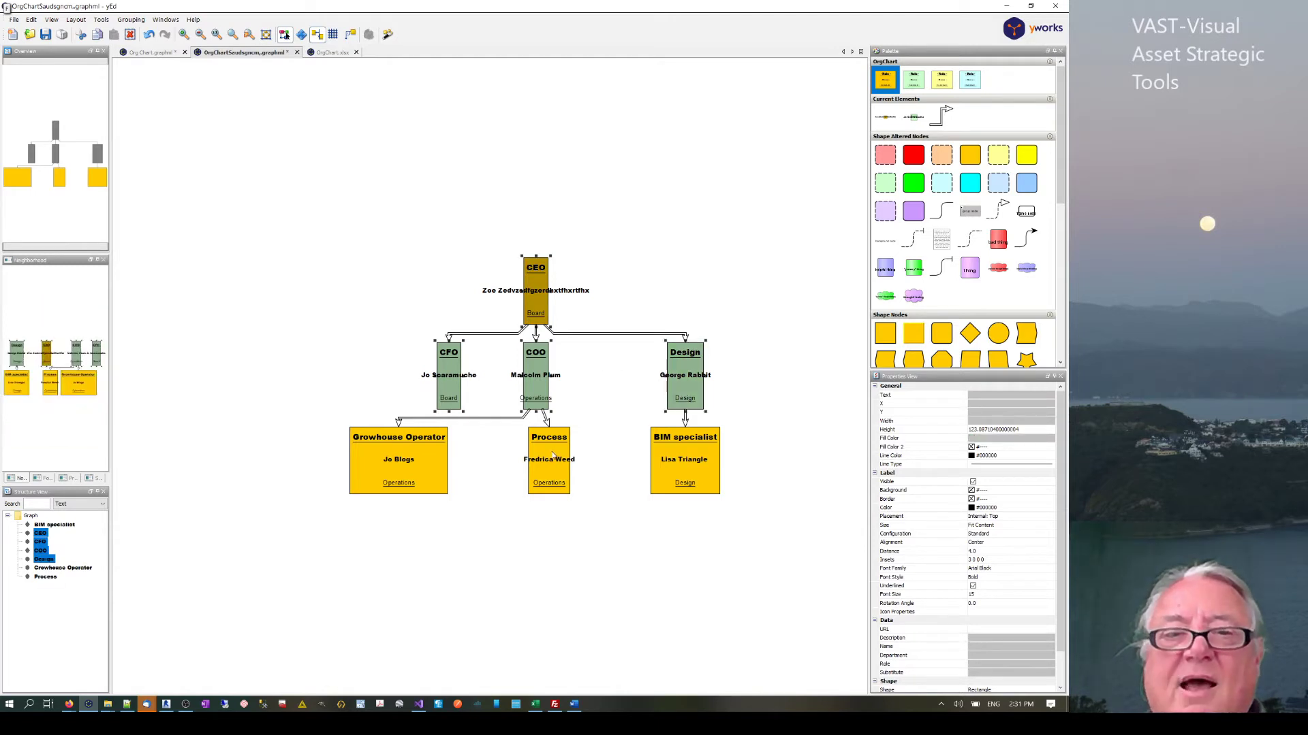
shift+click(553, 455)
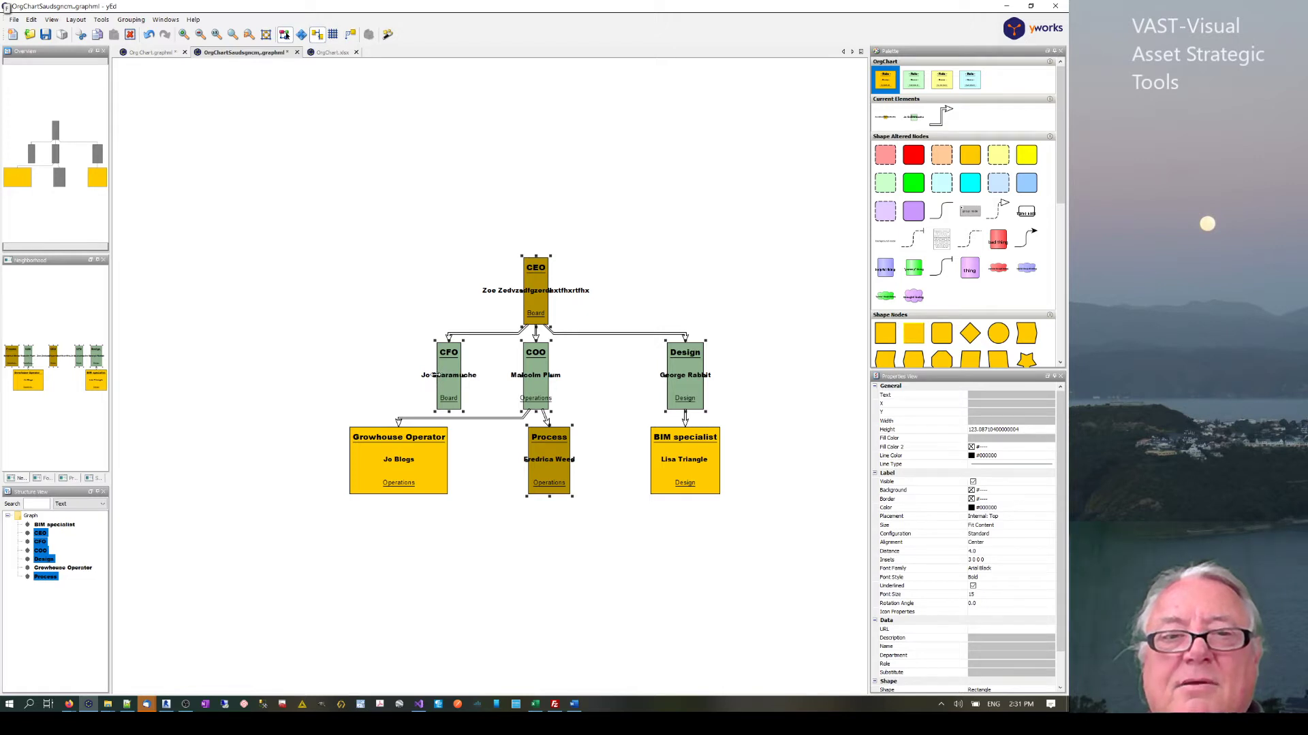
Select all seven nodes and apply a top-to-bottom Hierarchical layout
drag(270, 216, 780, 564)
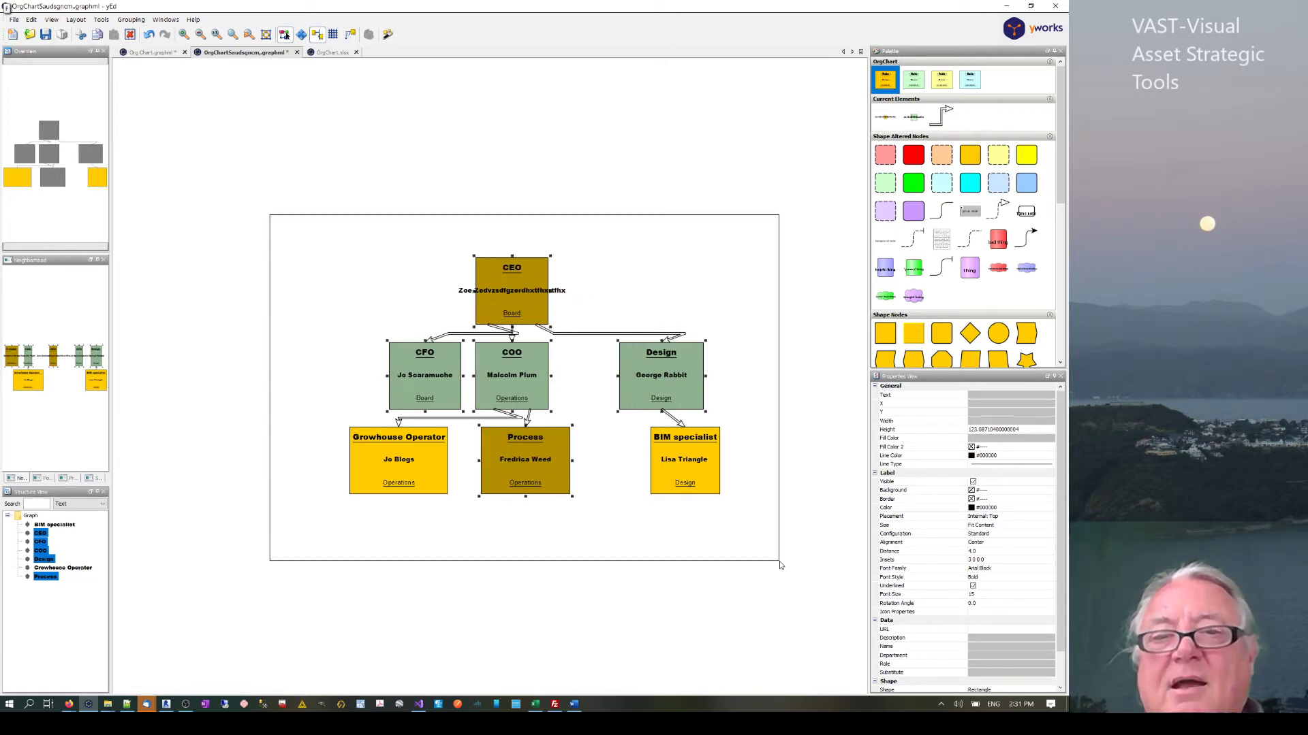
click(76, 19)
click(90, 33)
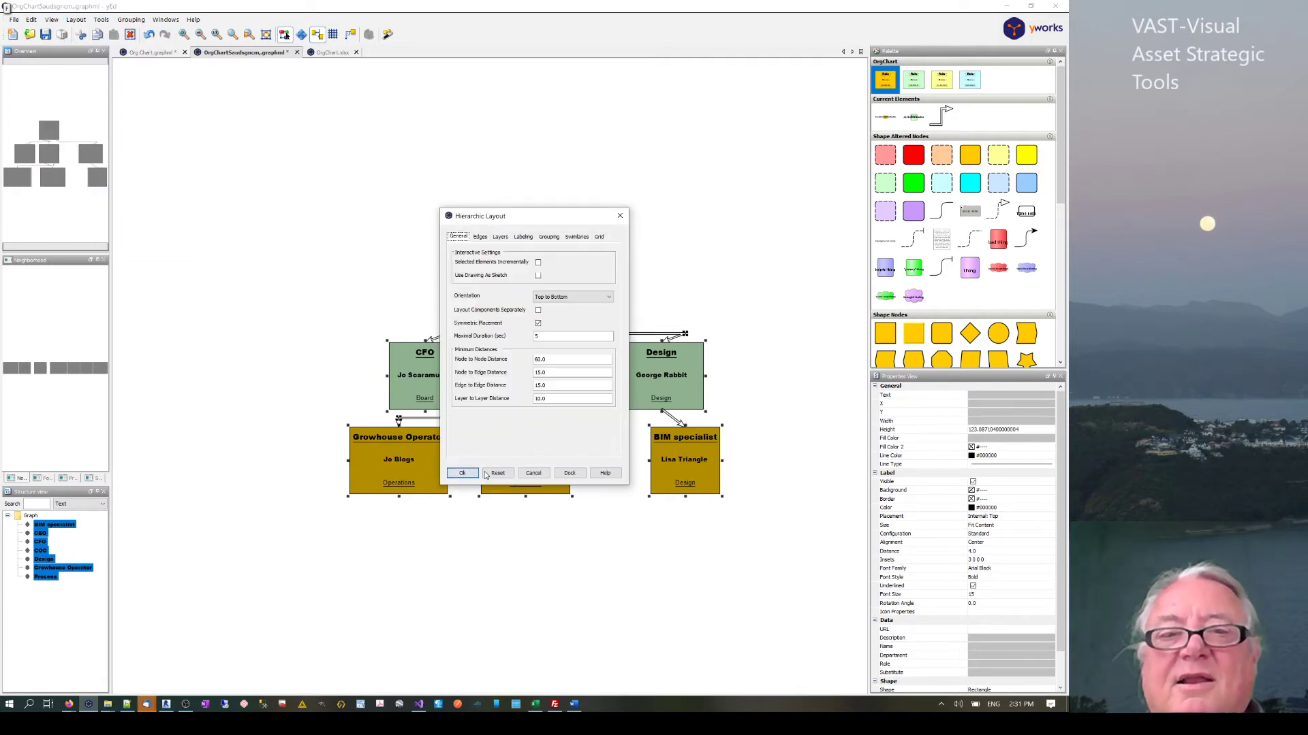
click(462, 474)
click(250, 436)
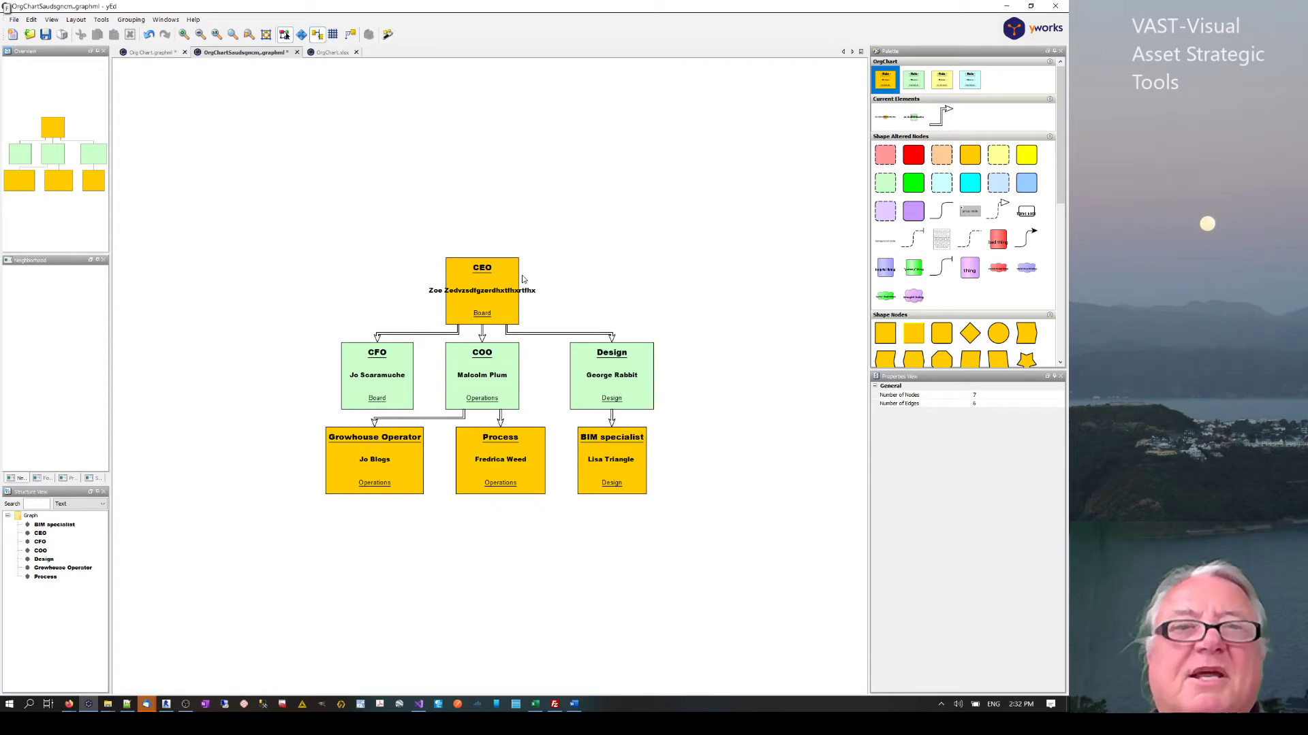
In the OrgChart.xlsx chart, remap the Department label to Substitute in the Properties Mapper
click(339, 52)
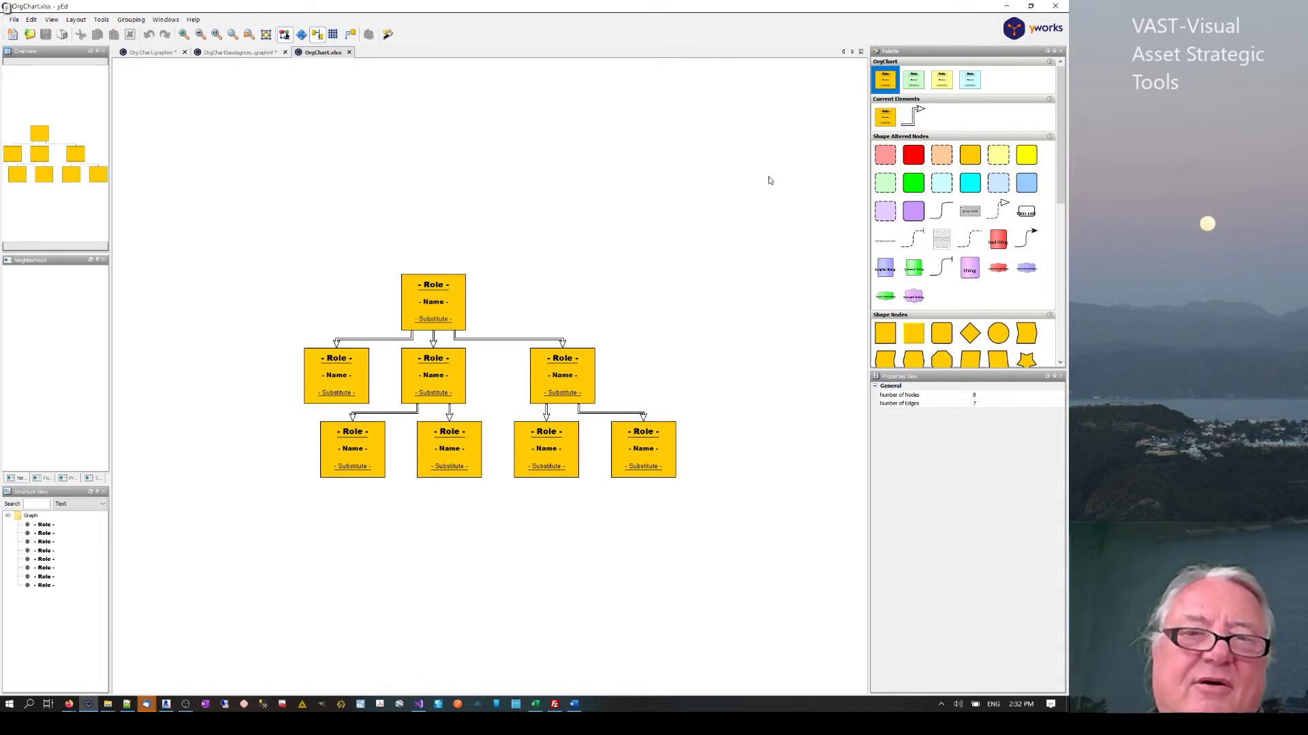
drag(804, 182, 212, 524)
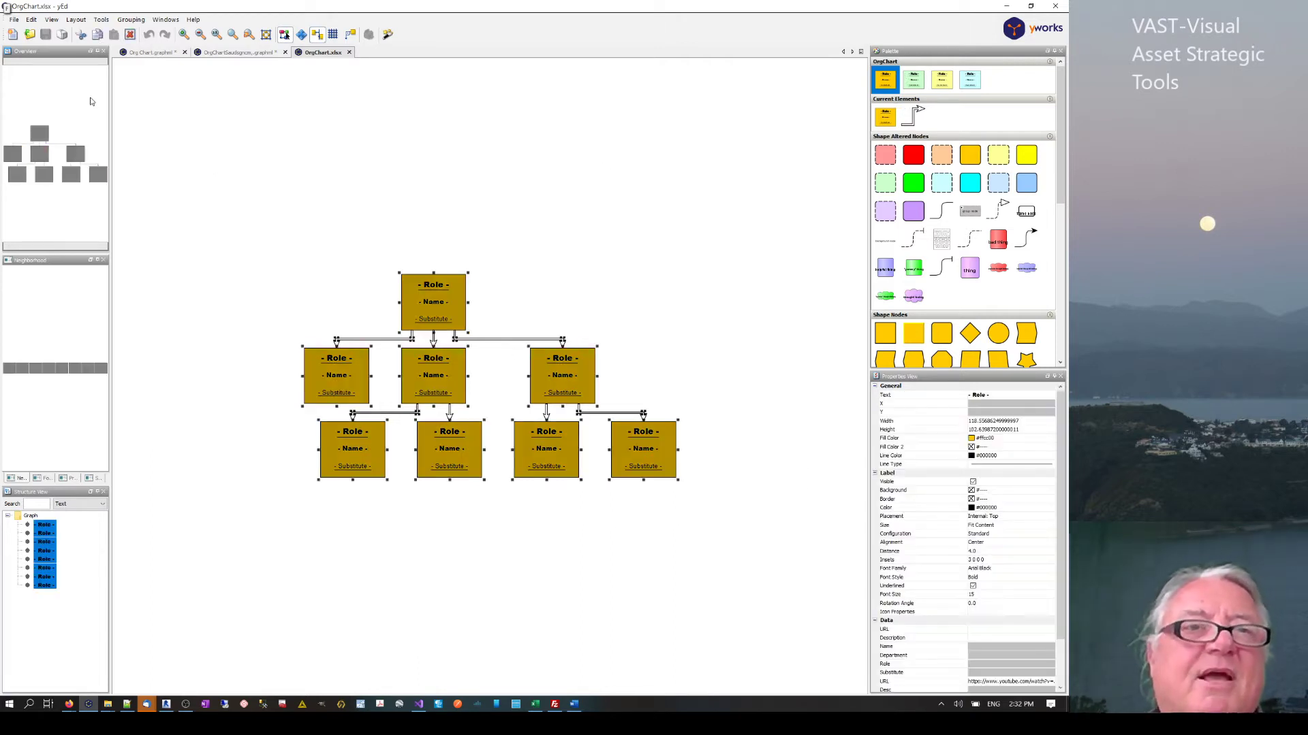
click(31, 20)
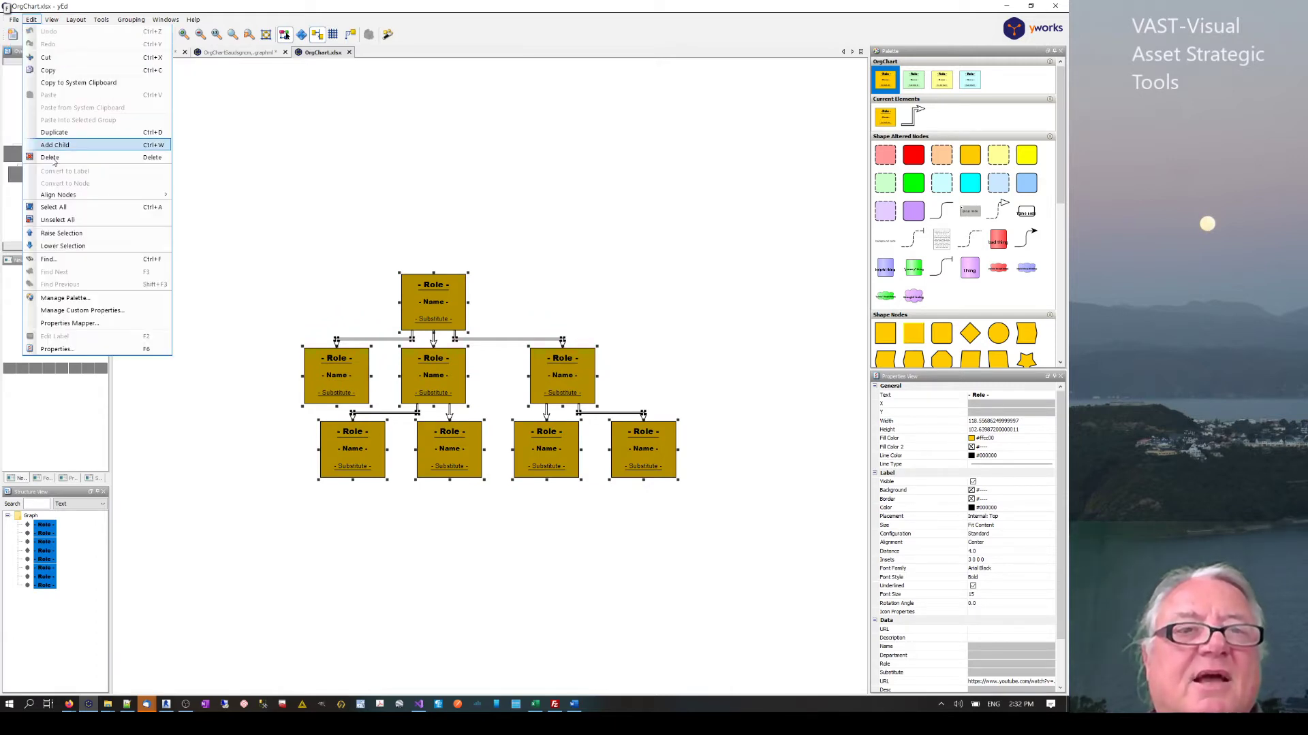
click(73, 324)
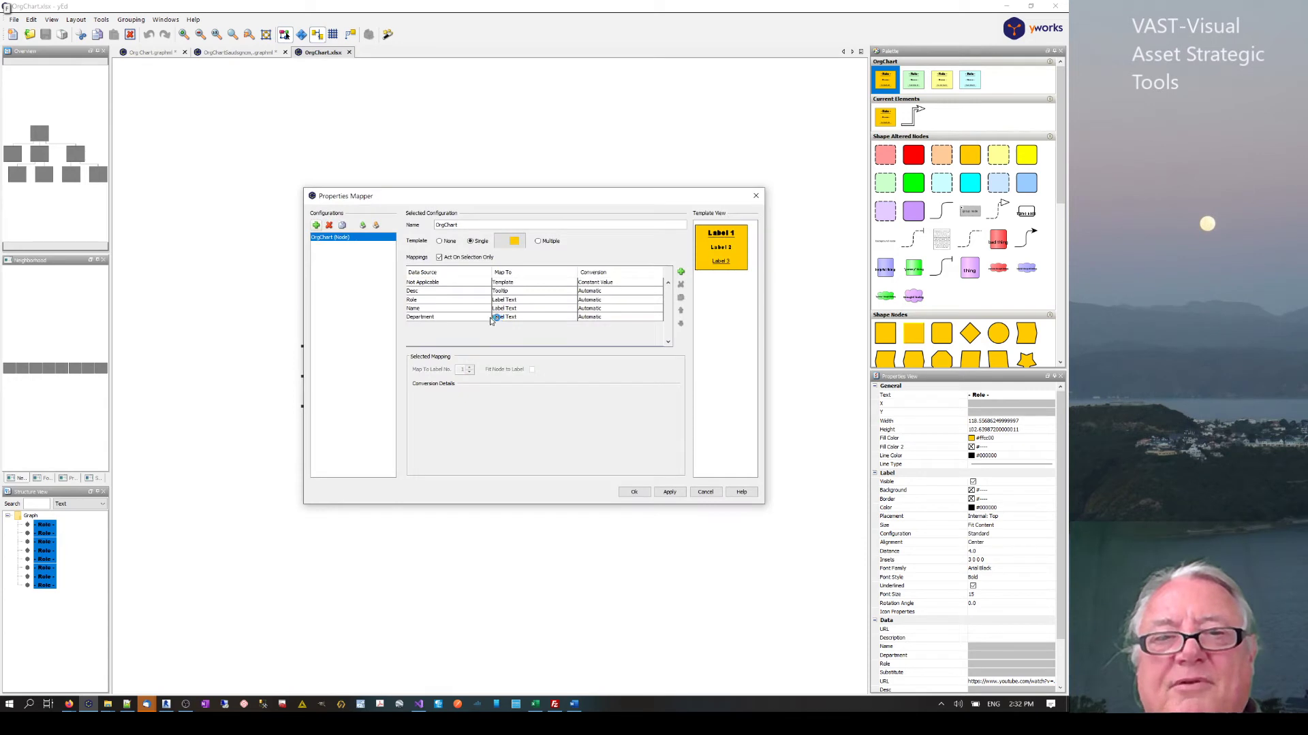
click(489, 318)
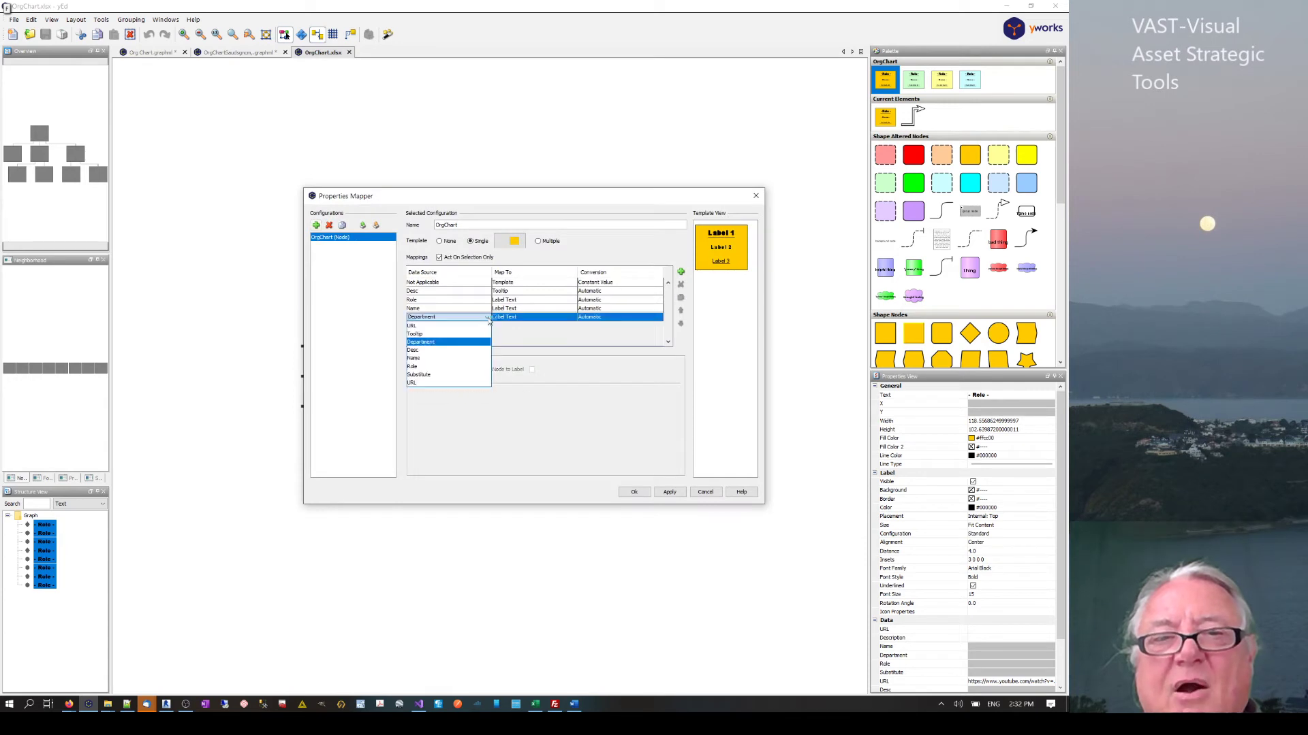
click(422, 376)
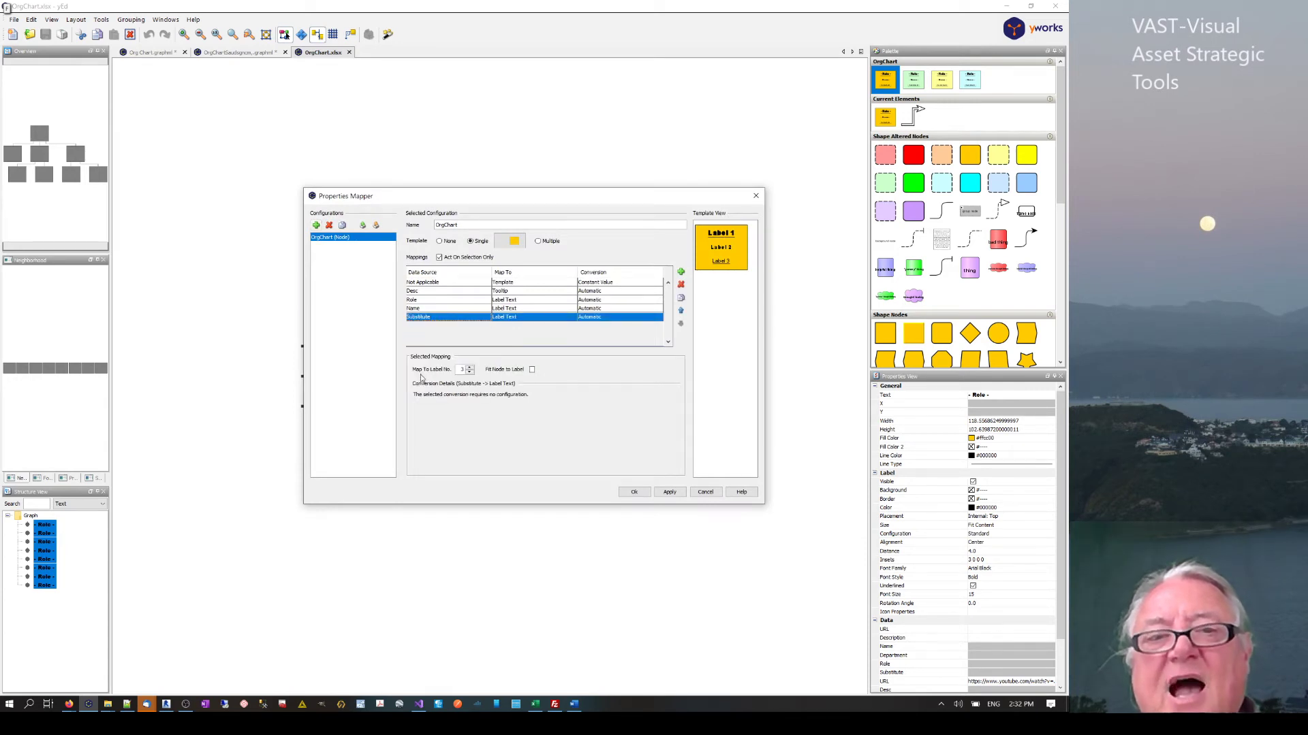
click(636, 495)
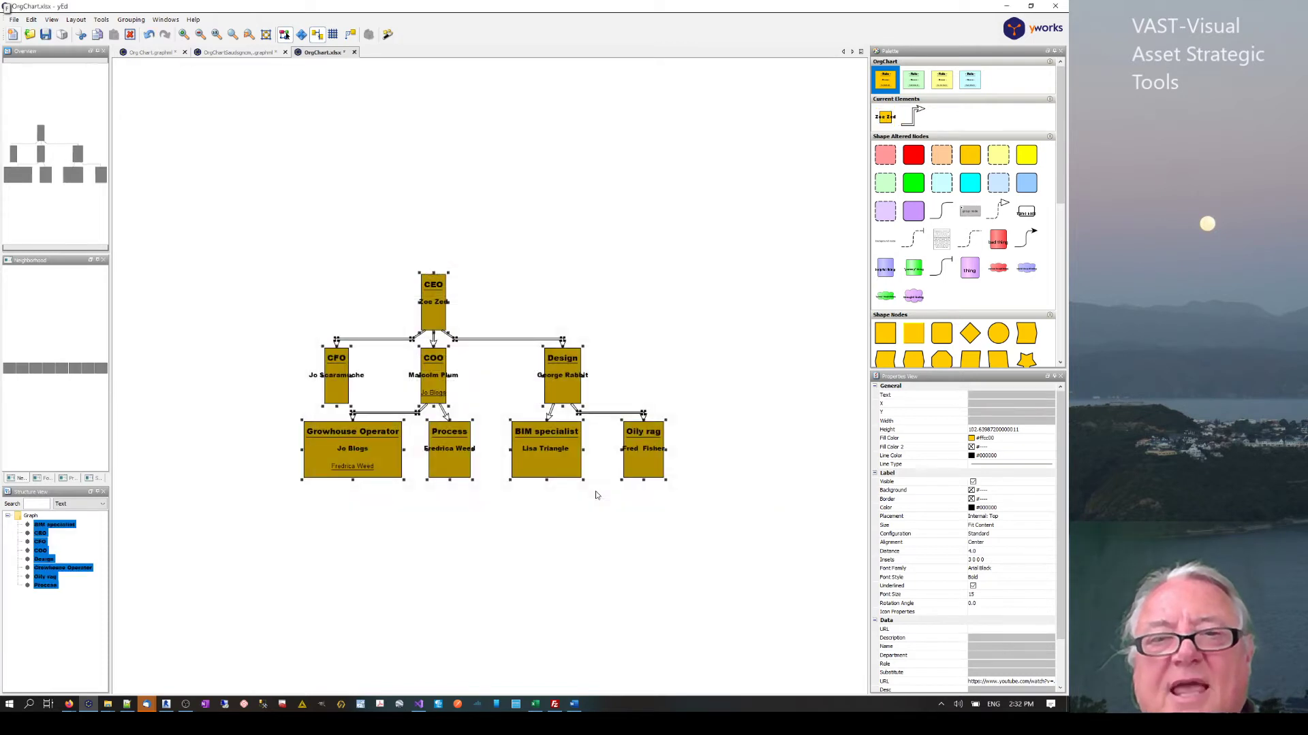
Reselect the whole org chart and bring the Excel workbook forward
click(436, 518)
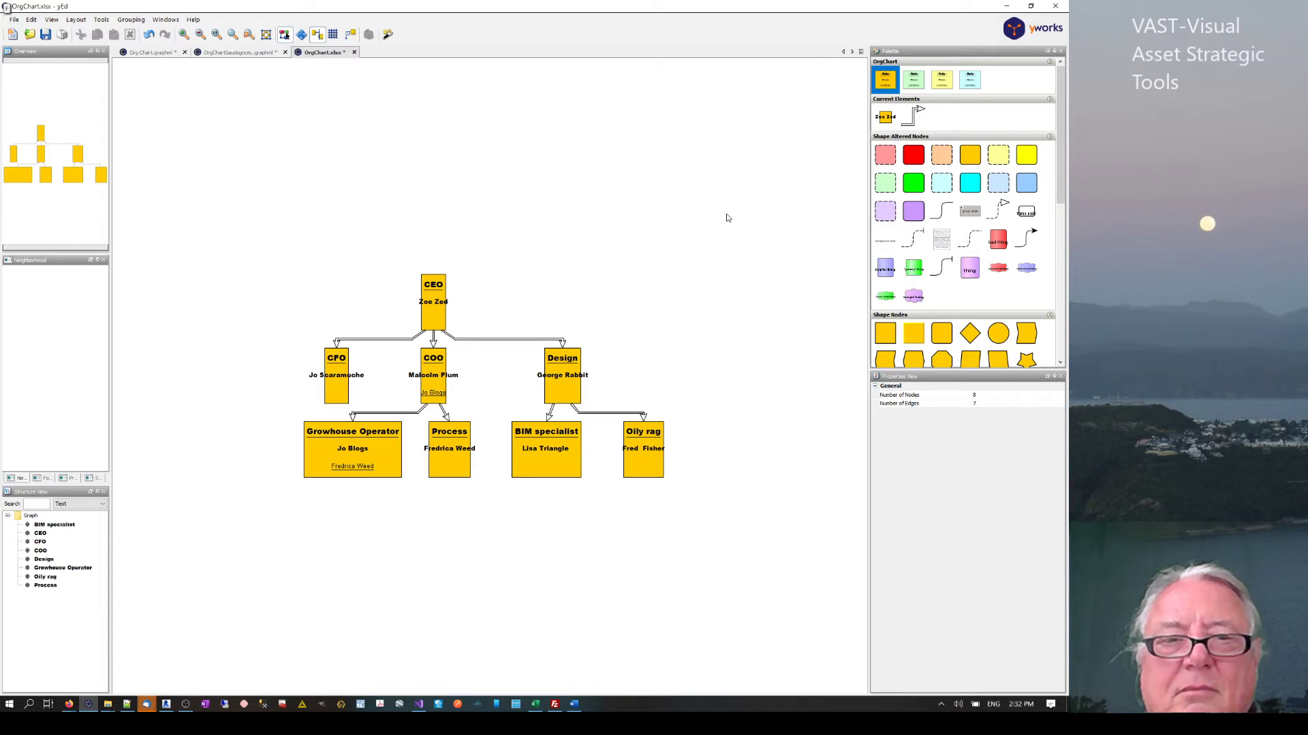
drag(730, 210, 297, 493)
click(536, 705)
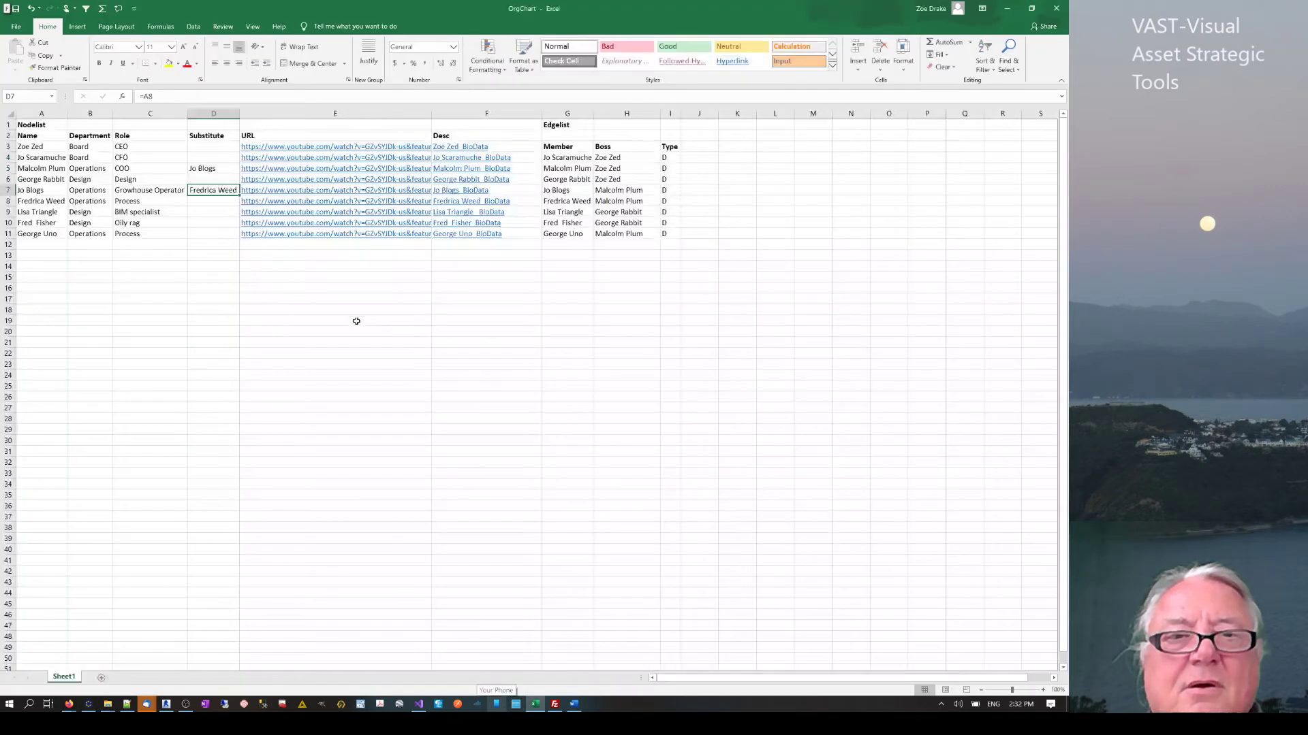
Copy the URL from cell E3 and paste it into cell D9
click(356, 321)
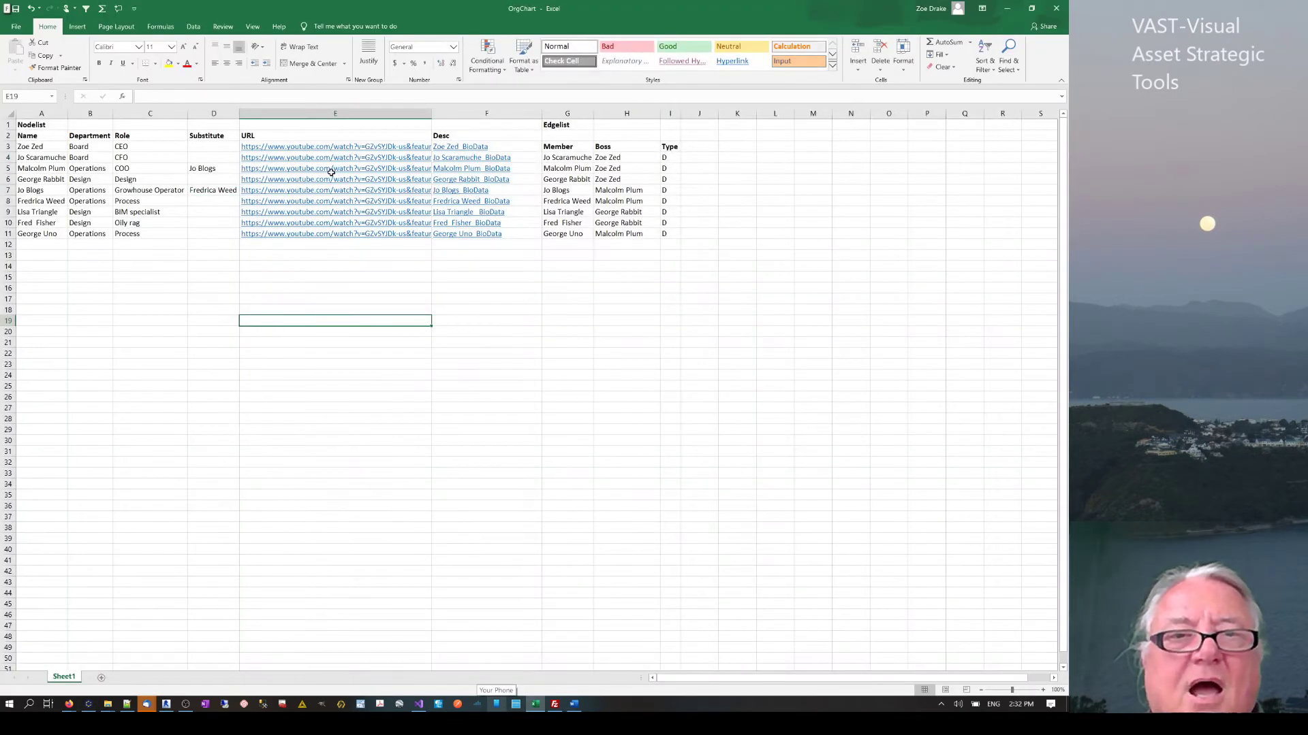
click(339, 147)
key(ctrl+c)
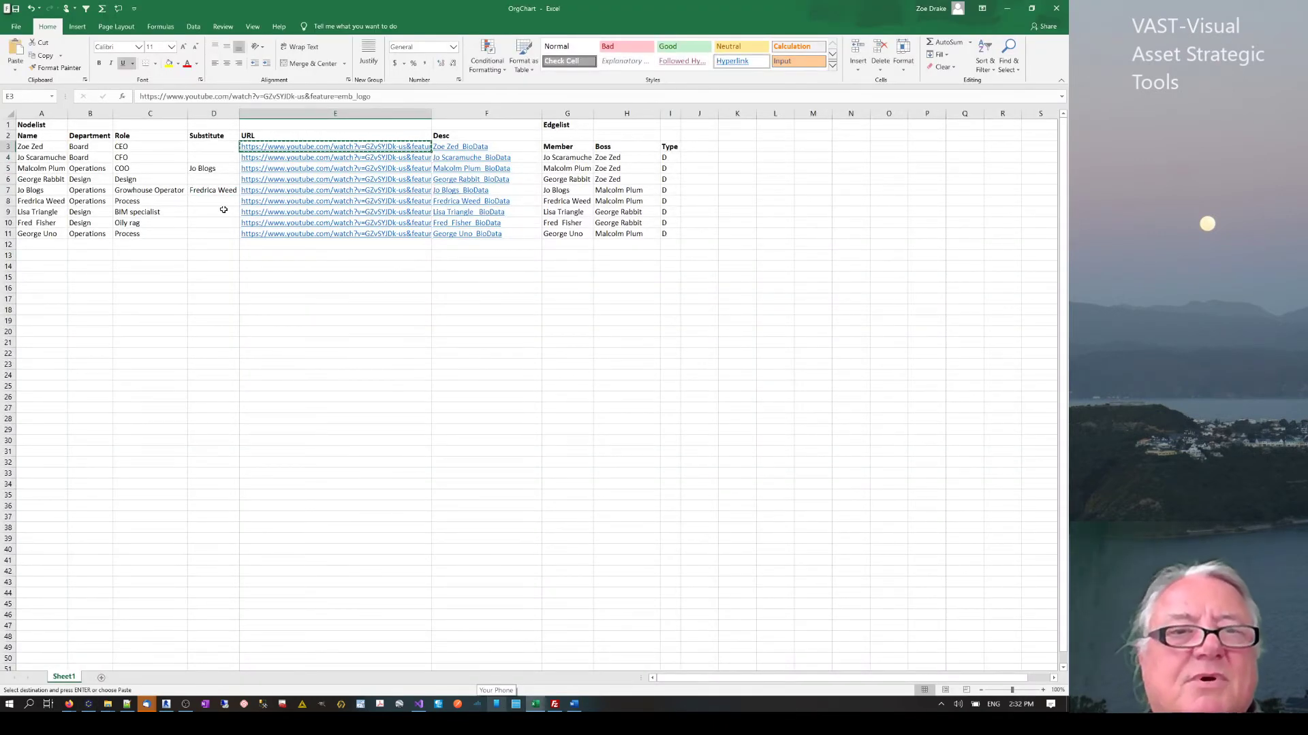
click(222, 212)
key(ctrl+v)
click(269, 277)
click(307, 288)
Cancel the pending copy and return to the yEd org chart
key(Escape)
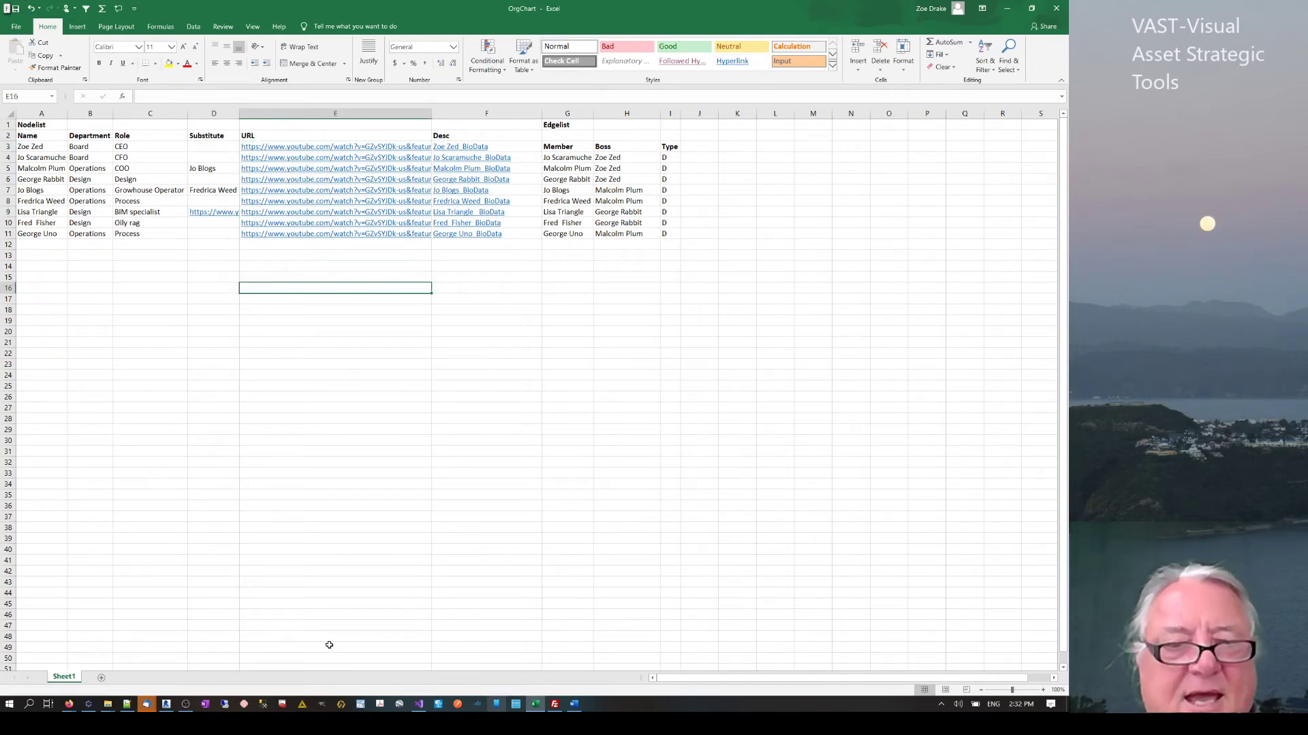
click(88, 704)
click(720, 309)
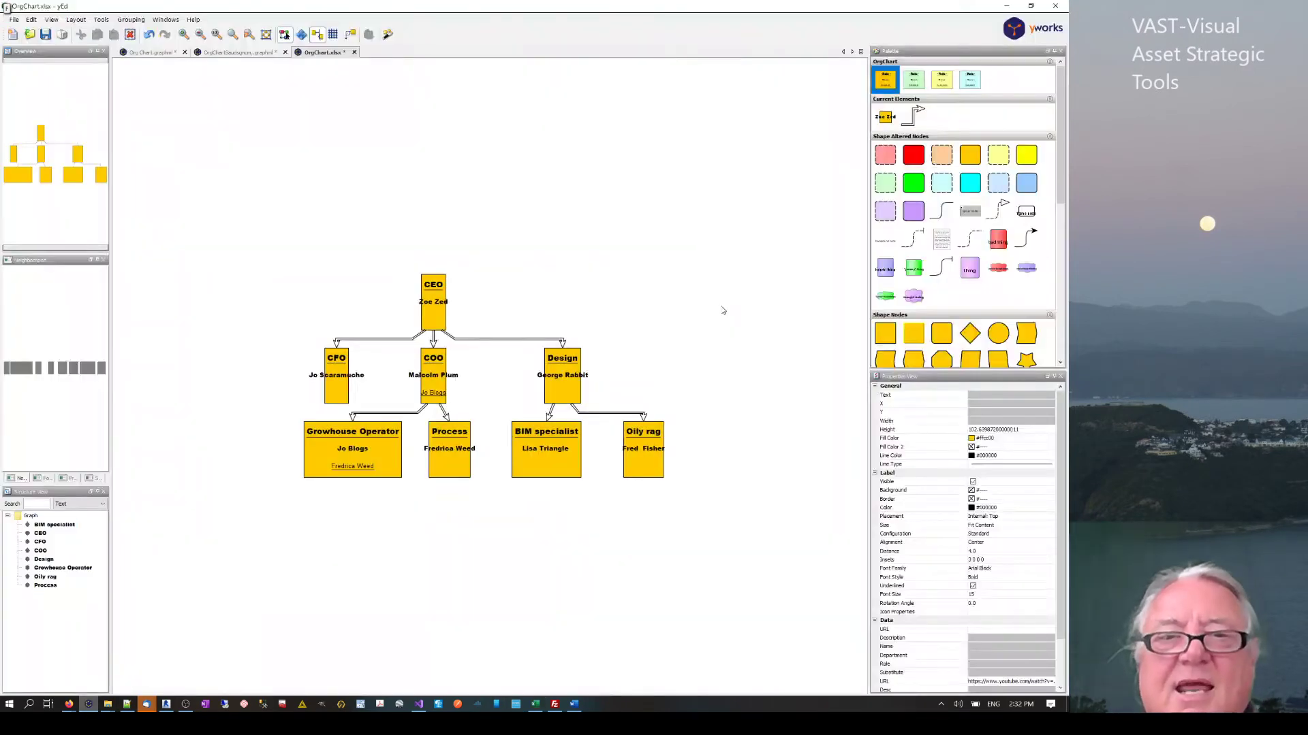
Select the whole chart and reload OrgChart.xlsx, confirming the reload
drag(603, 313, 264, 535)
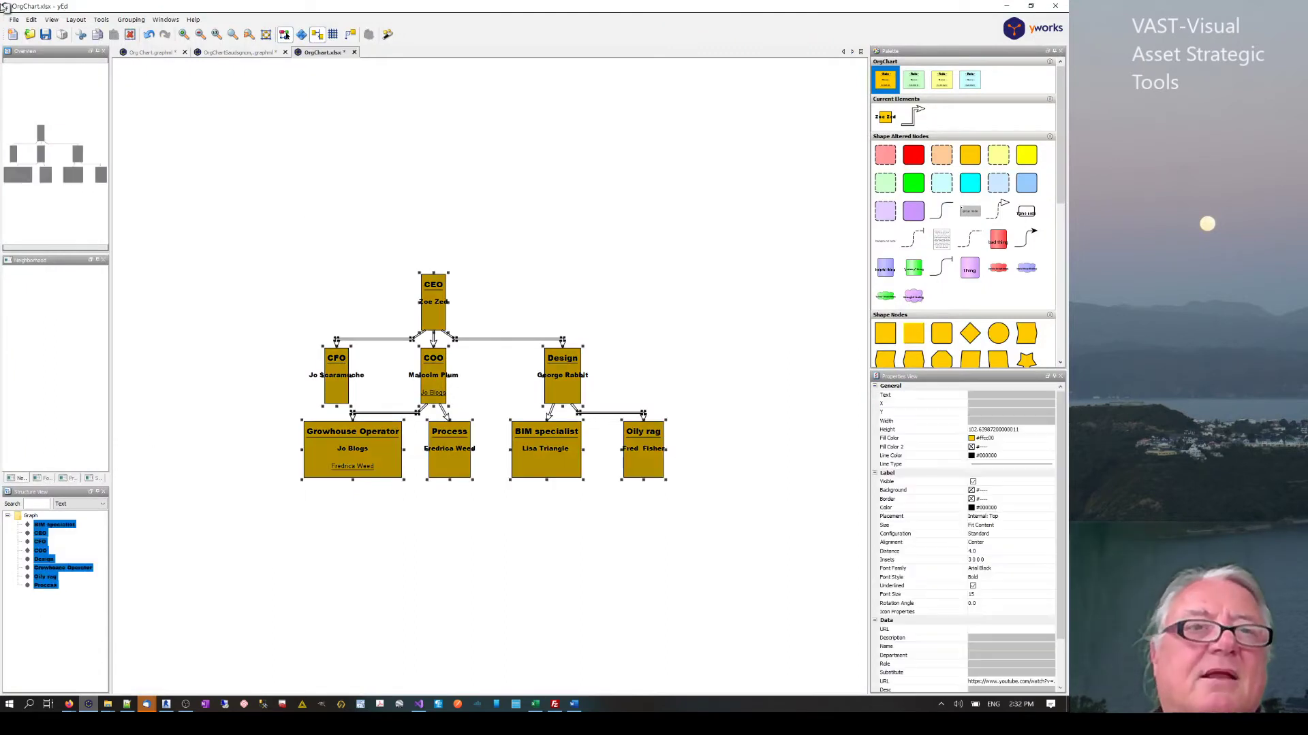
click(27, 37)
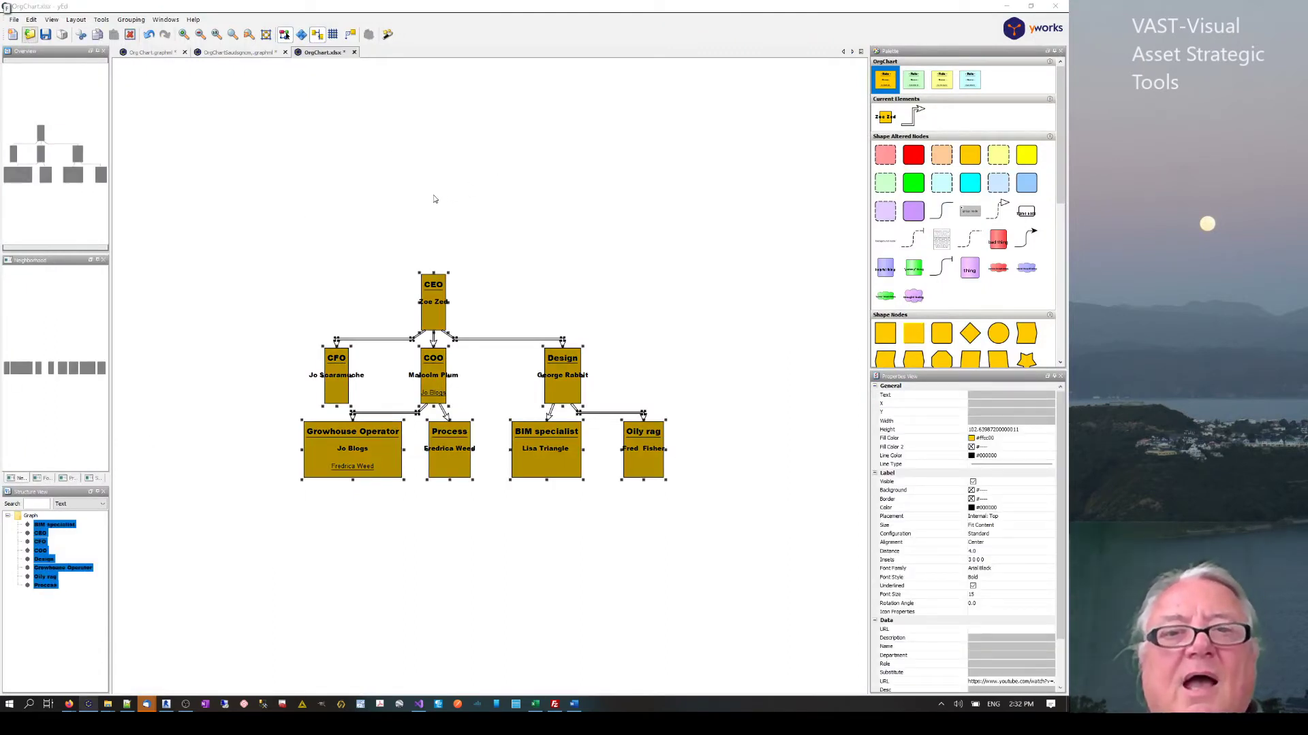
click(148, 213)
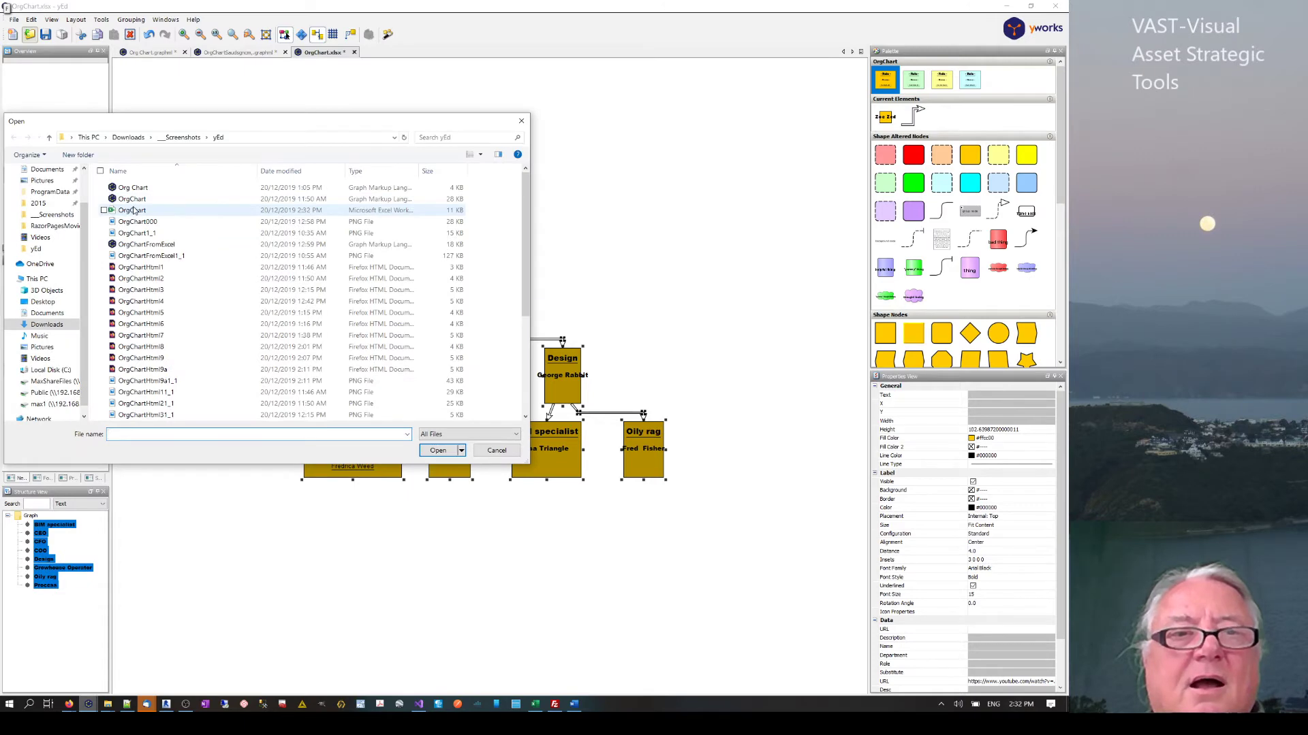
click(438, 450)
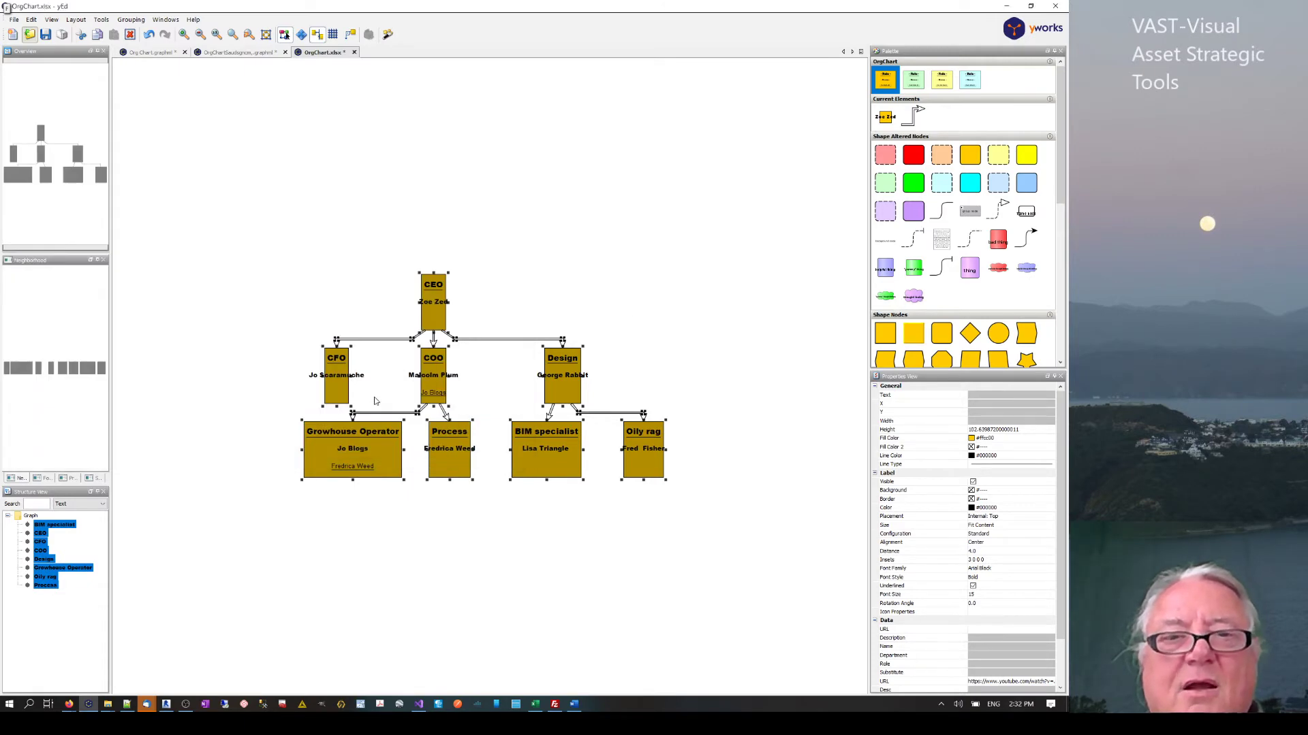
click(508, 365)
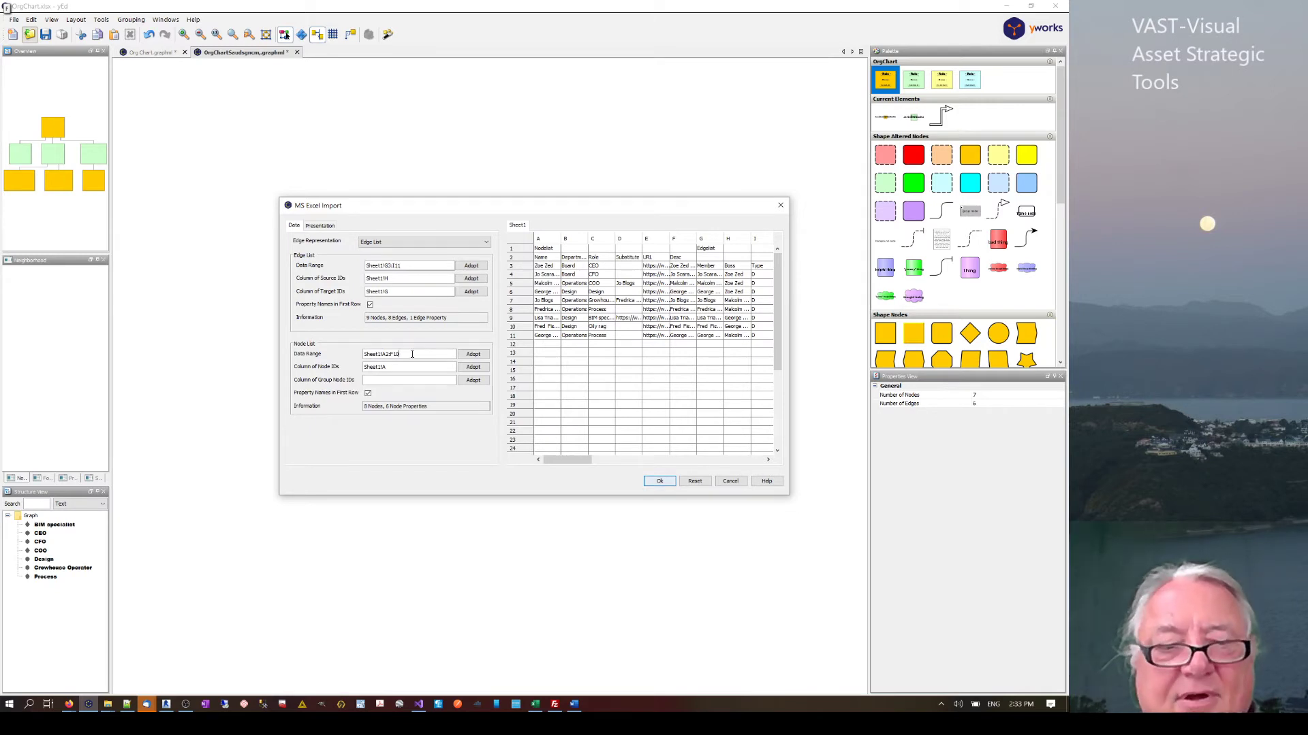
Set the node range to Sheet1!A2:F11 and group nodes by Department, then import
key(BackSpace)
key(BackSpace)
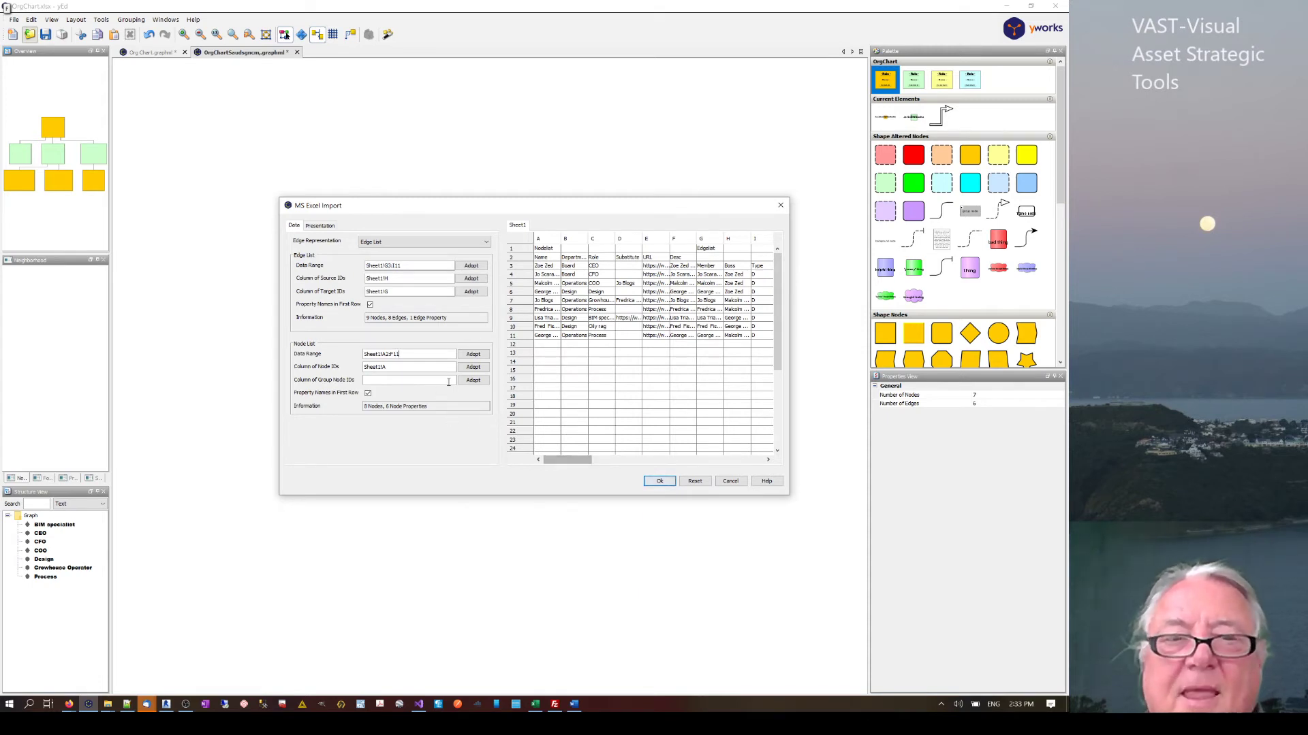
click(427, 380)
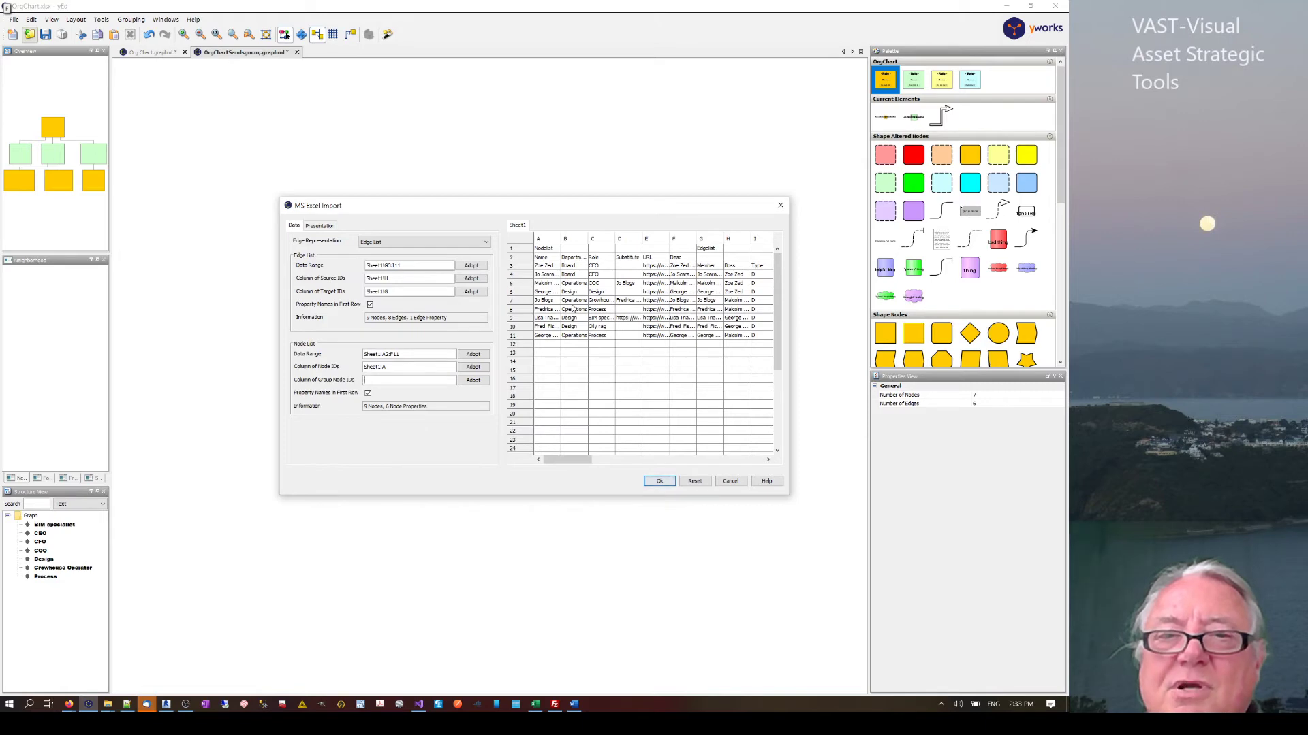
click(574, 302)
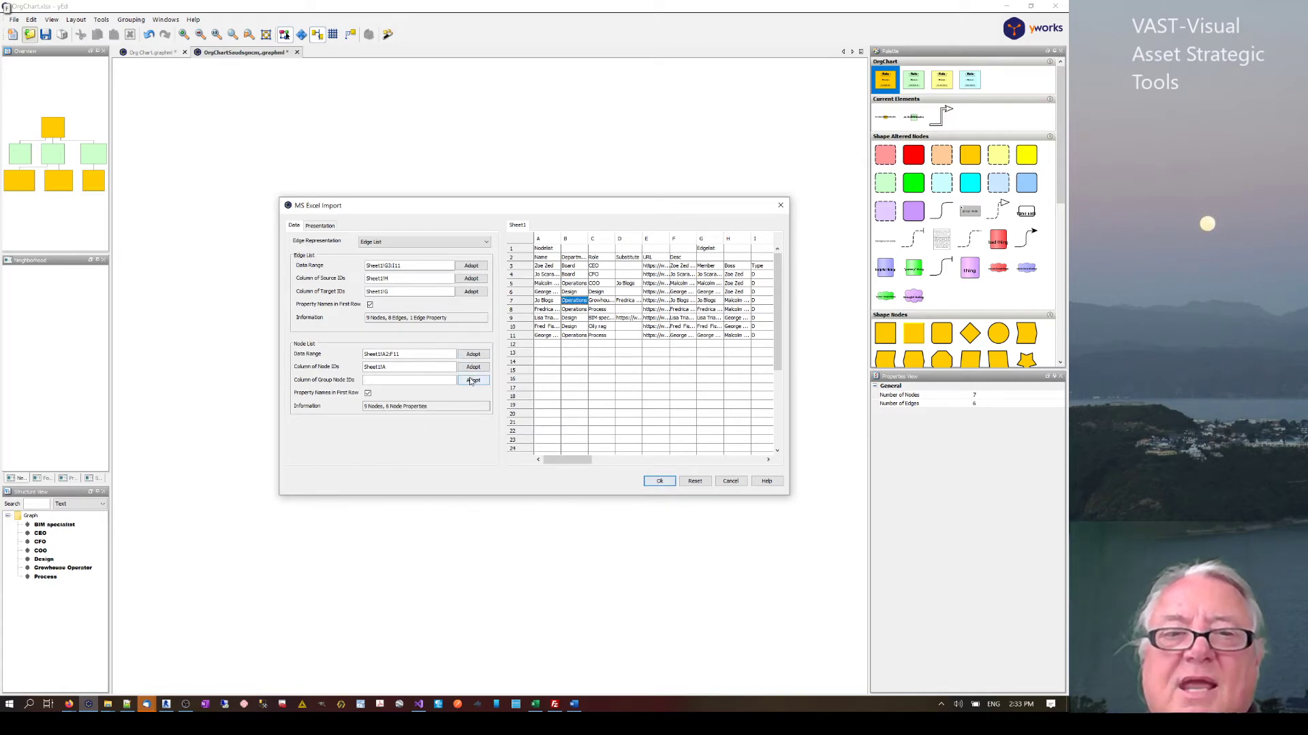
key(Return)
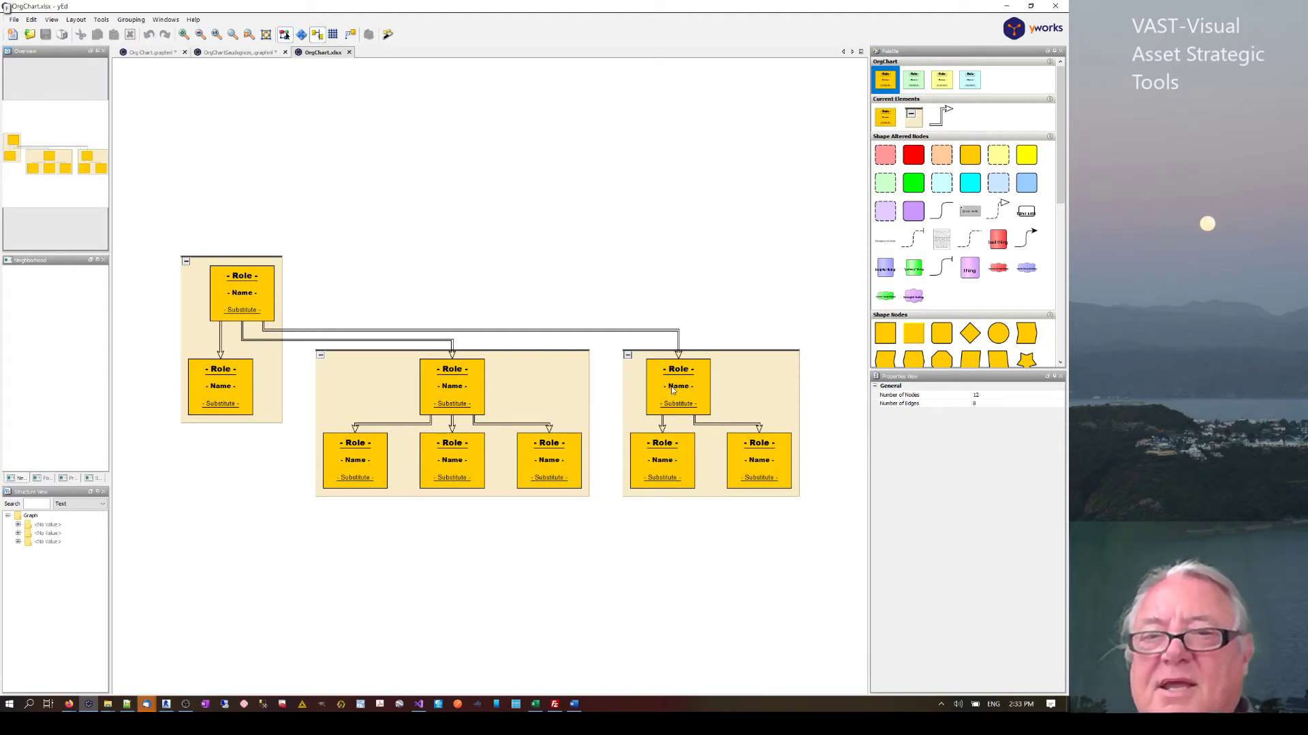
Select every node and group, and keep Role as the Role mapping's source in Properties Mapper
click(751, 398)
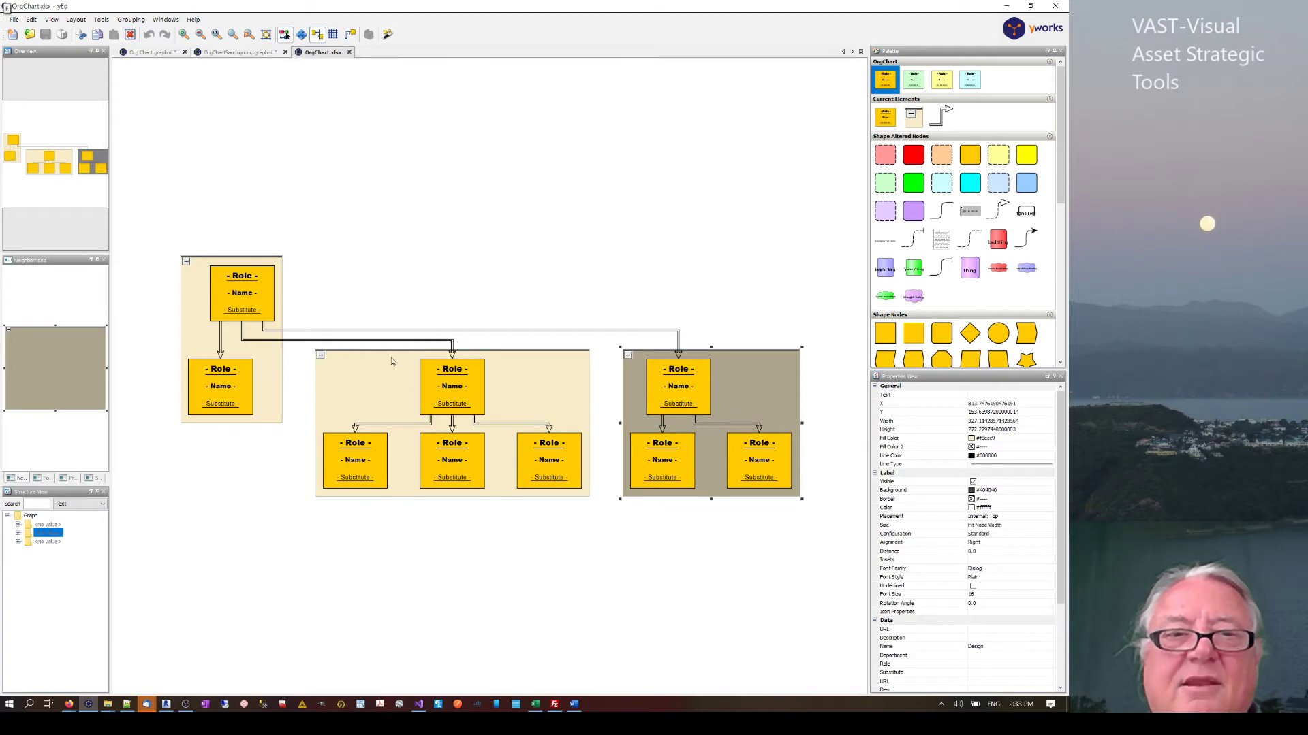
click(345, 397)
drag(145, 226, 821, 546)
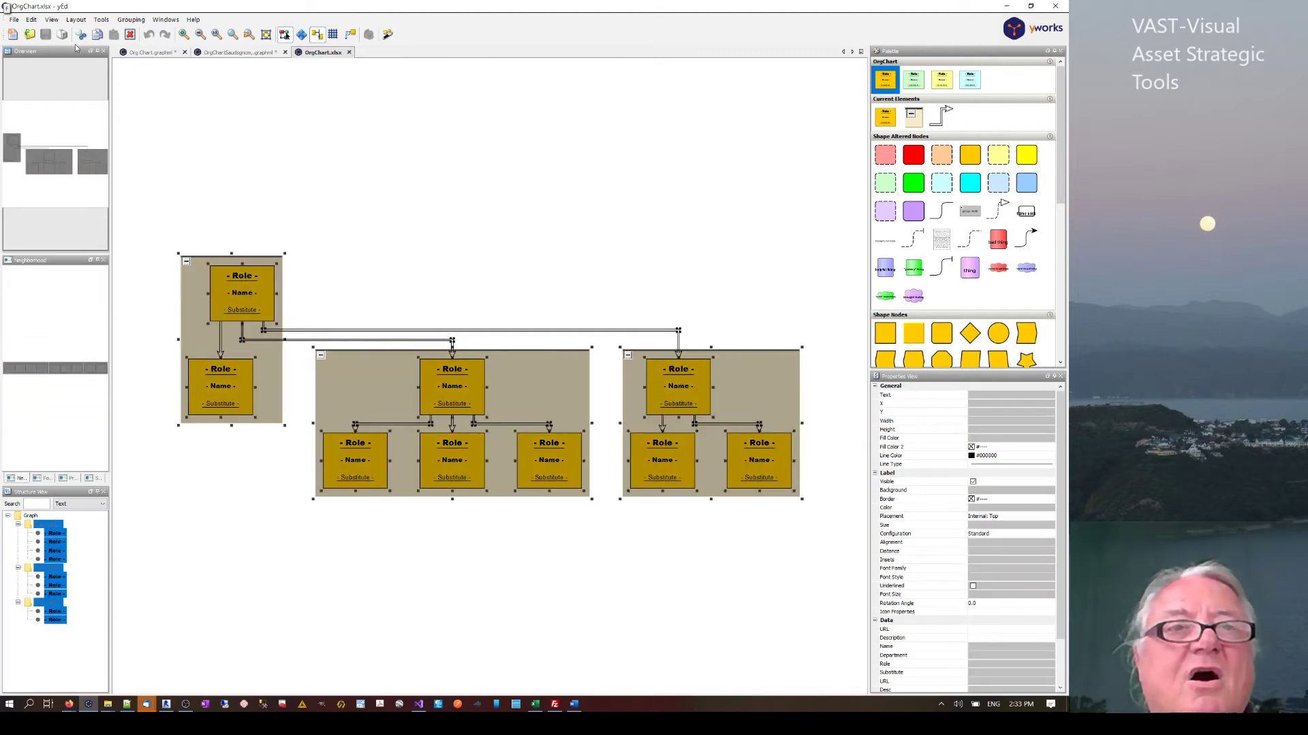
click(32, 19)
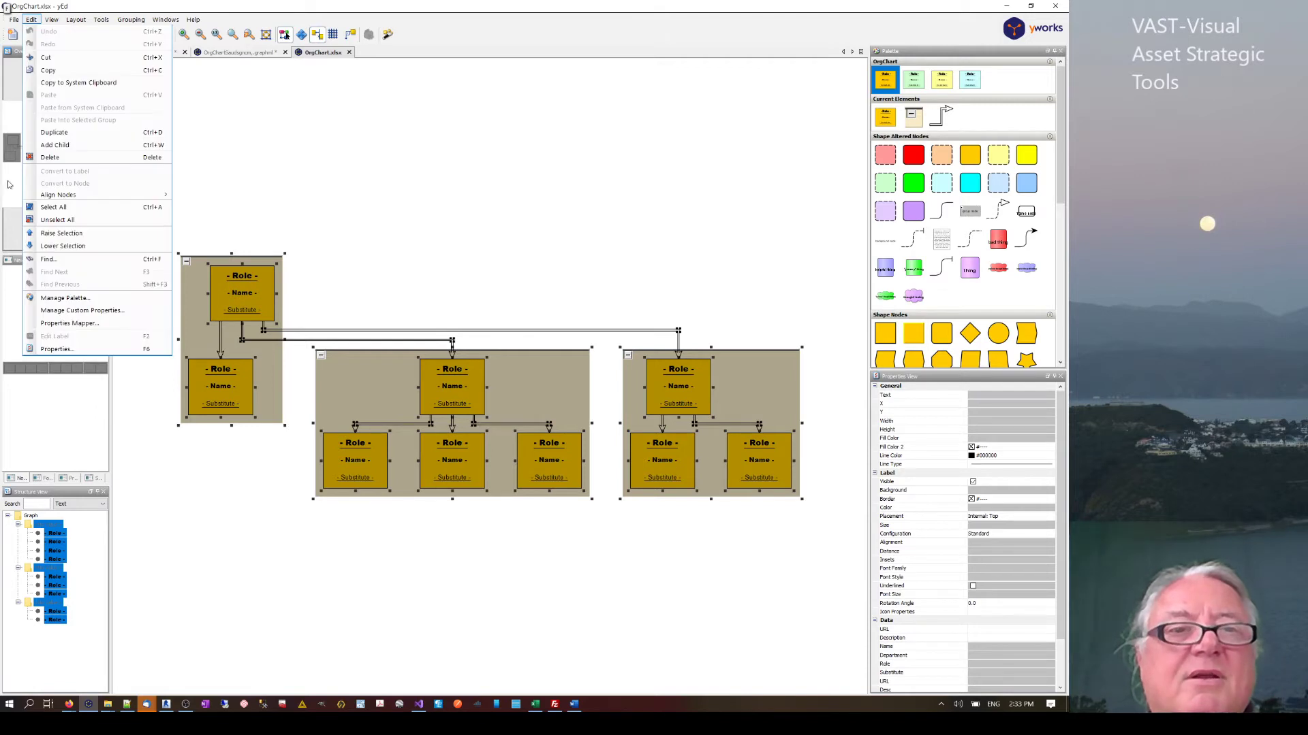
click(67, 324)
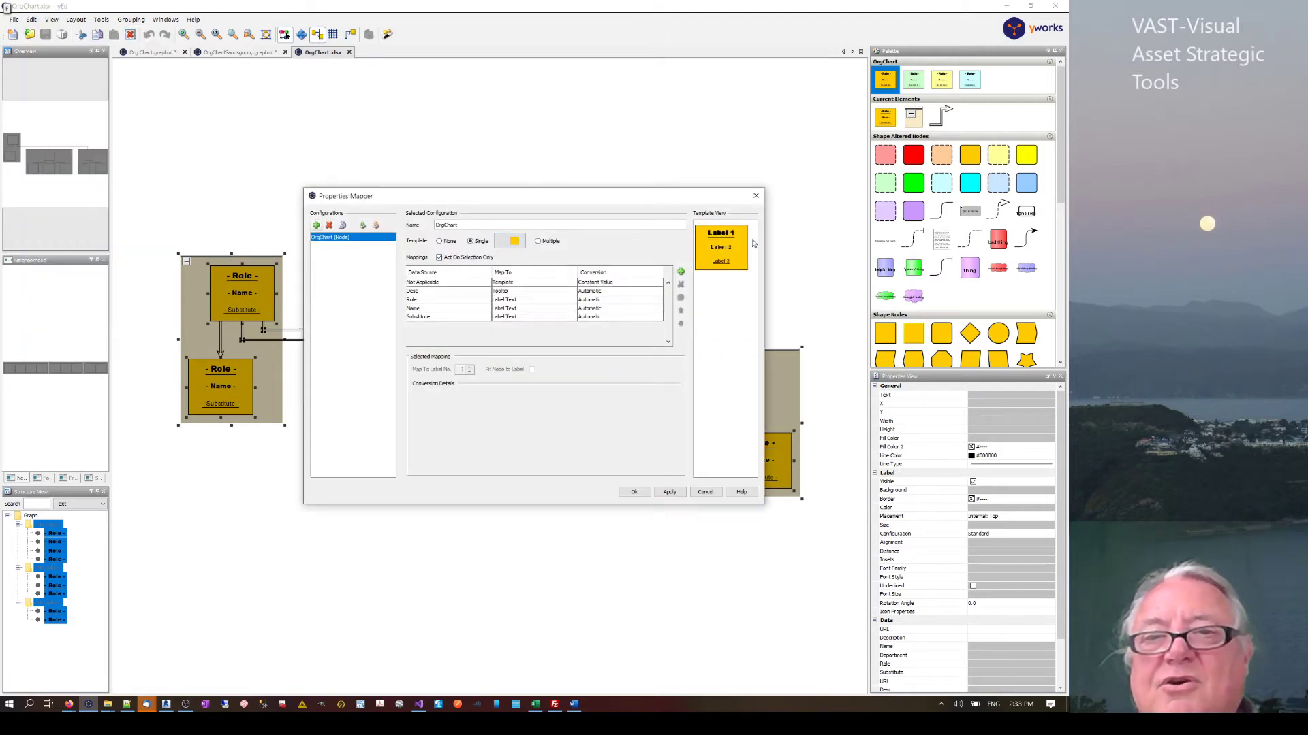
click(441, 301)
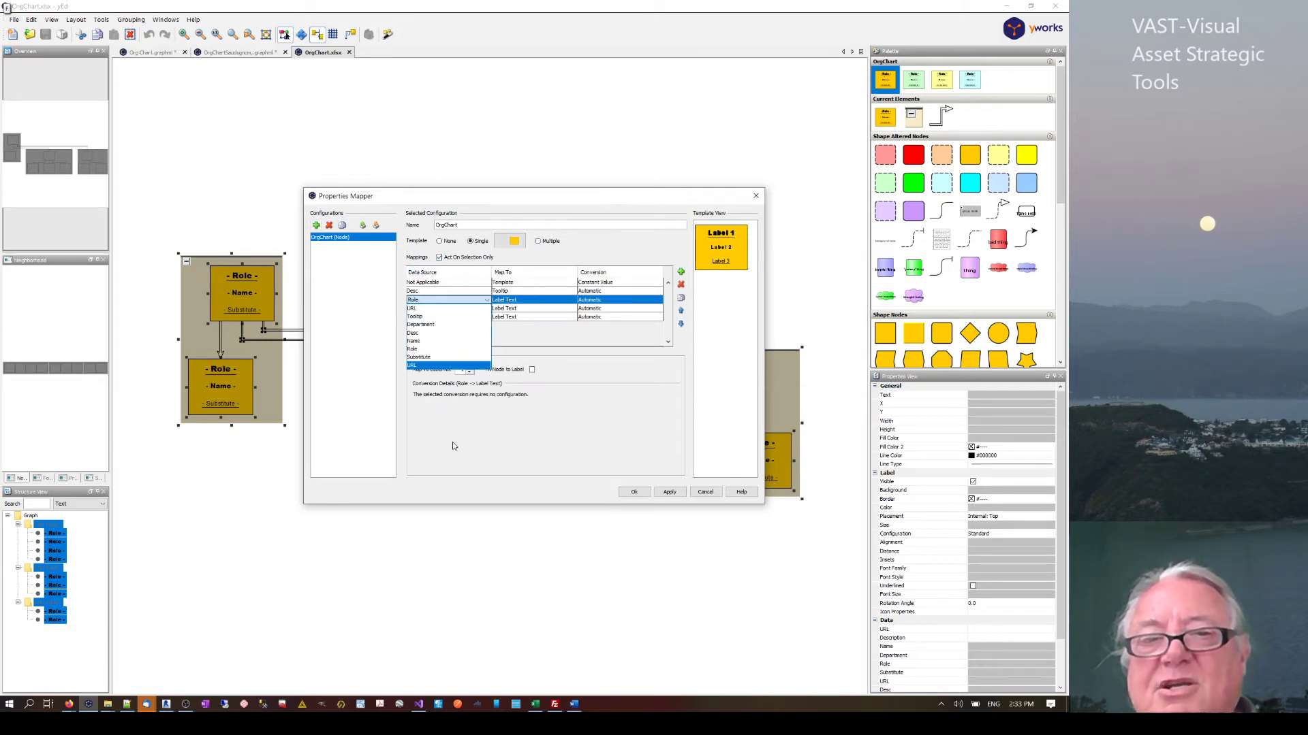
click(450, 389)
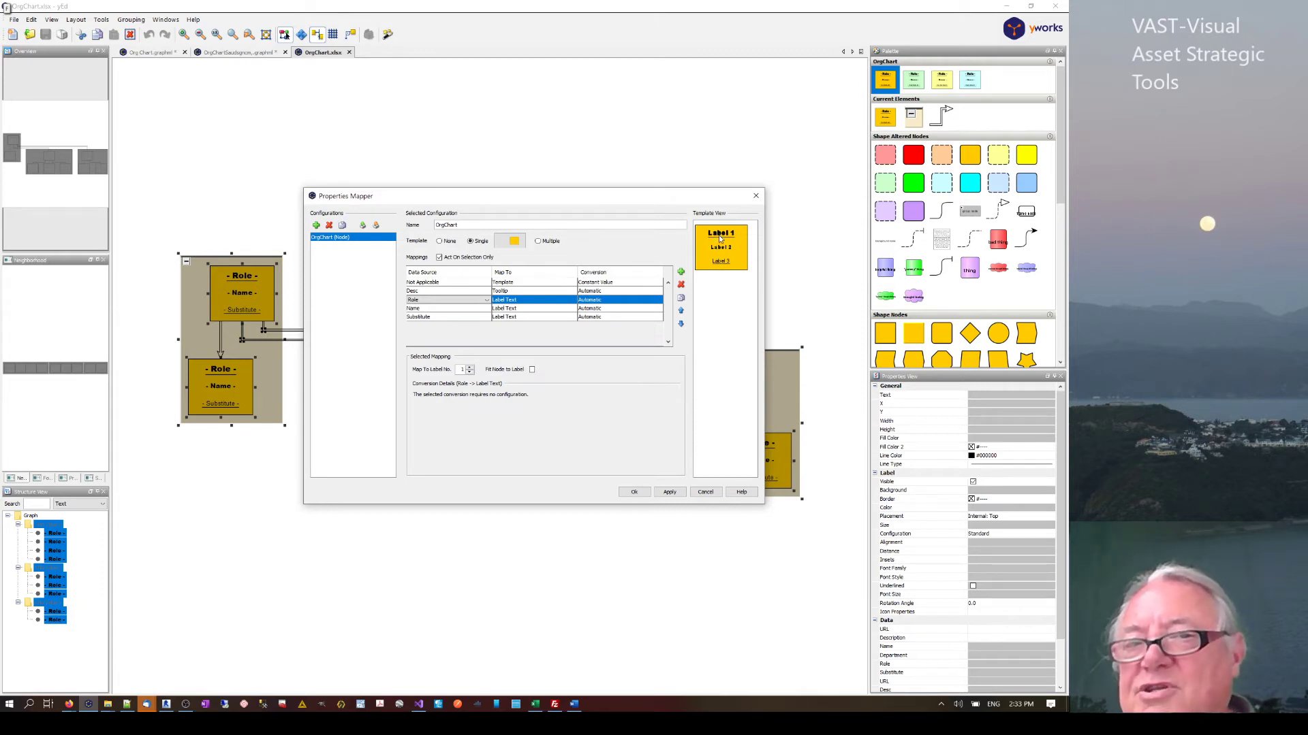
Apply the Role, Name and Substitute label mappings to all nodes
drag(611, 185, 522, 213)
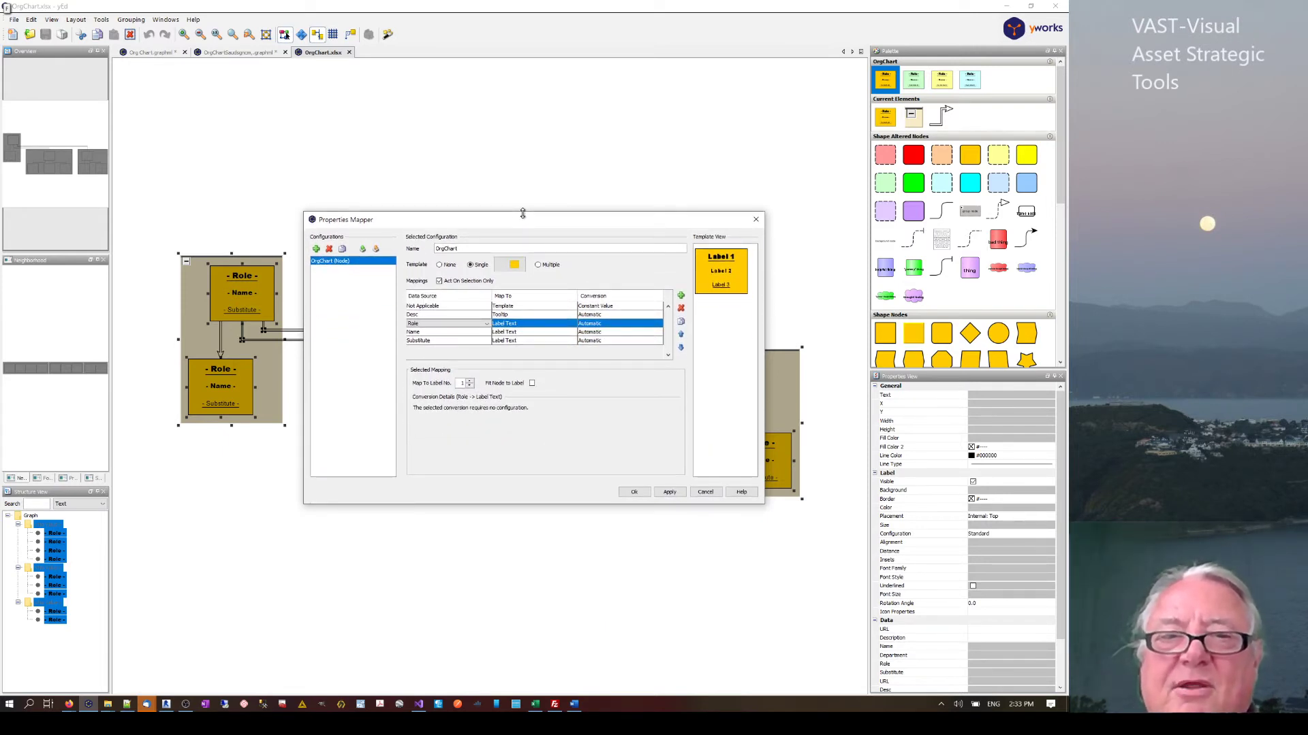
click(477, 340)
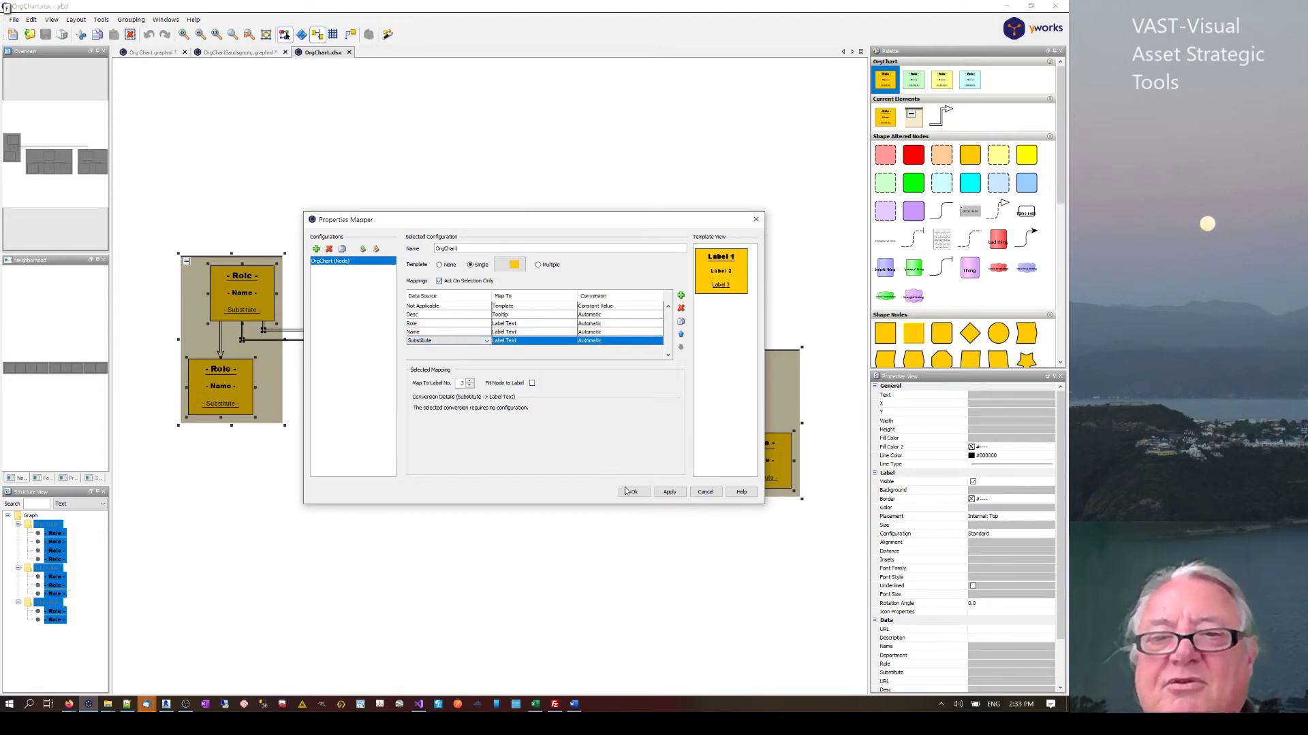
click(669, 492)
click(631, 491)
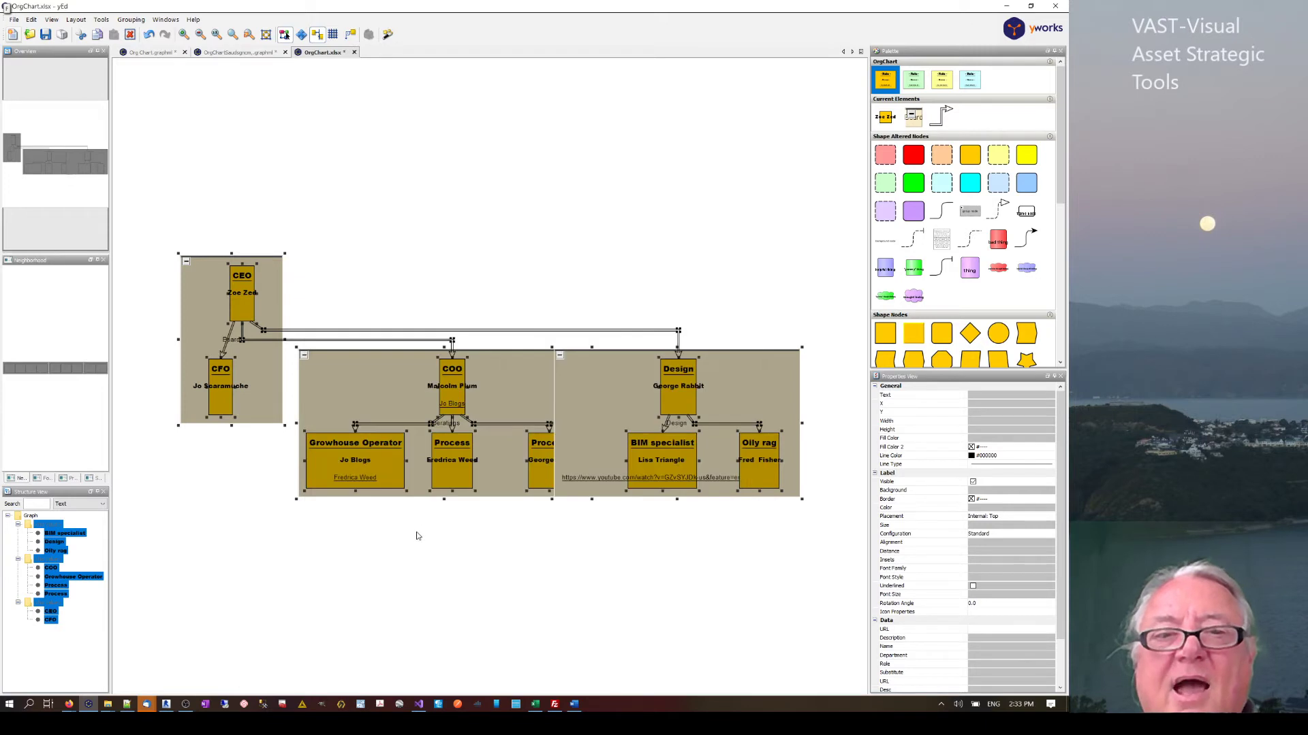
click(417, 536)
Inspect the long URL label in the Design group, then cancel a file-open attempt
click(616, 479)
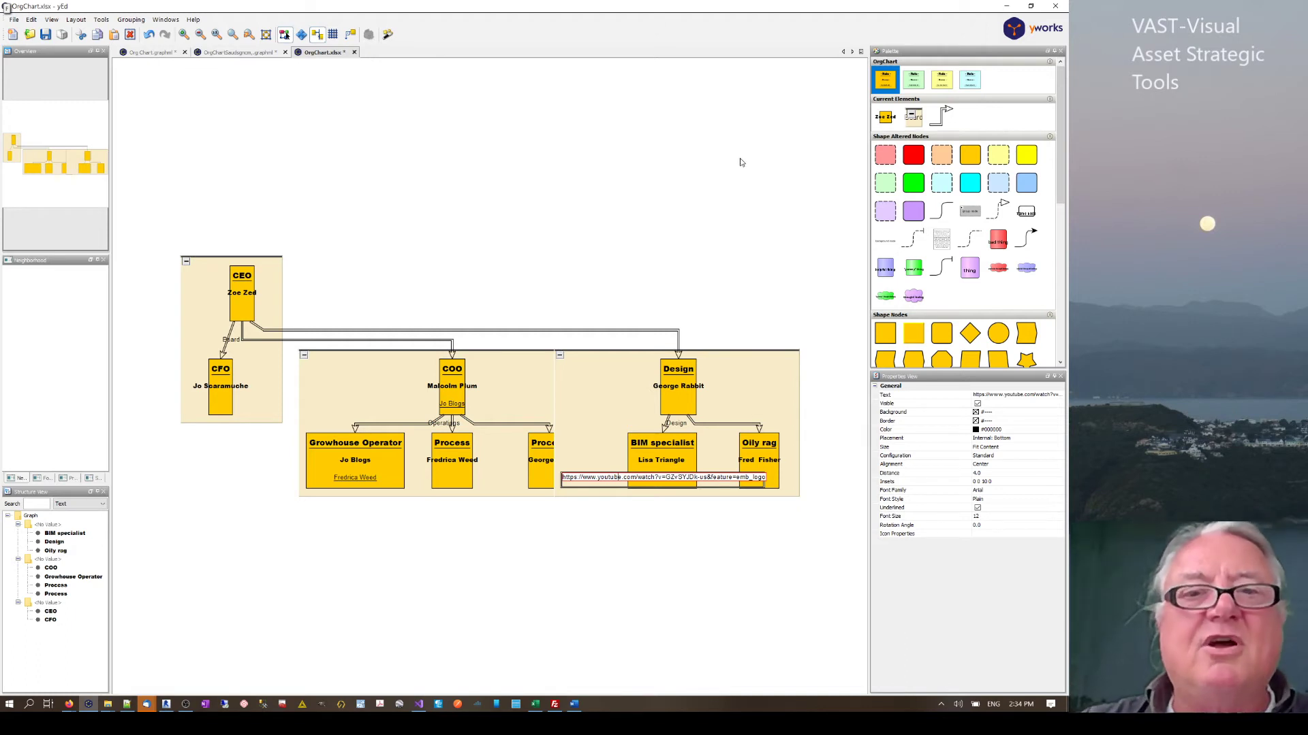
click(622, 184)
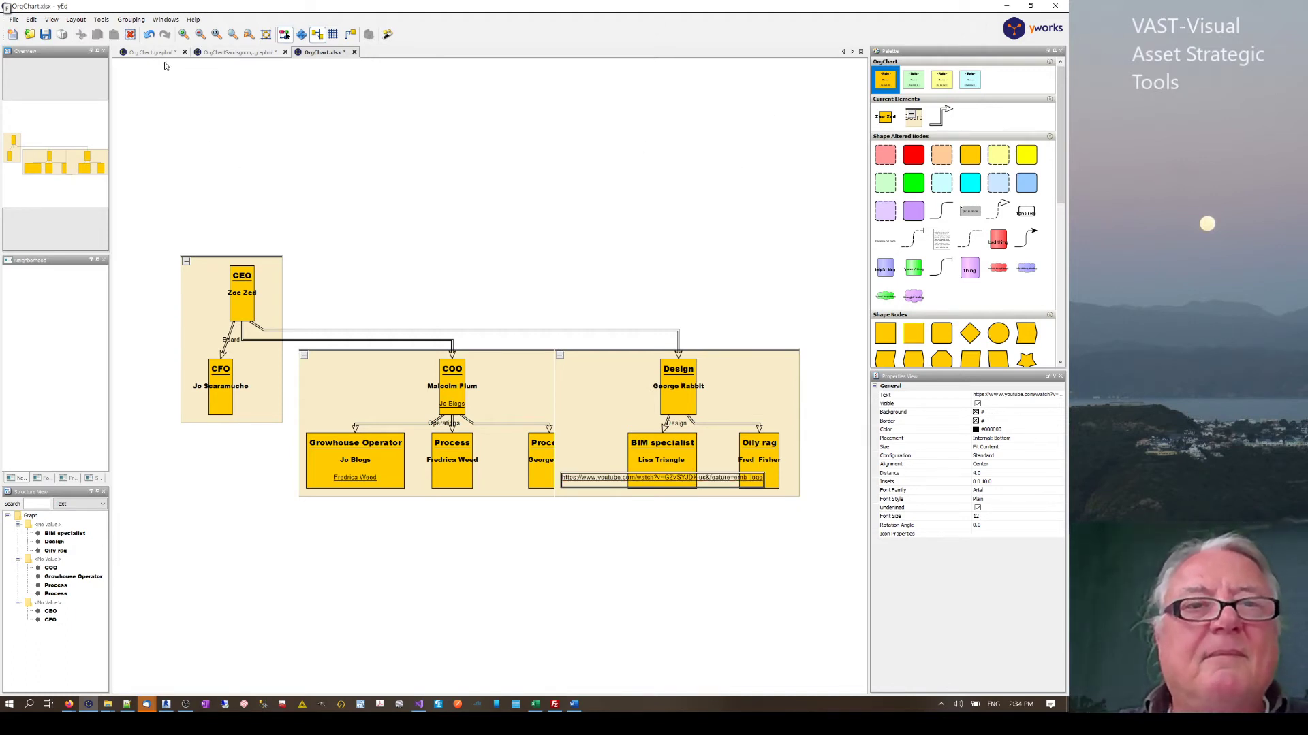
click(555, 297)
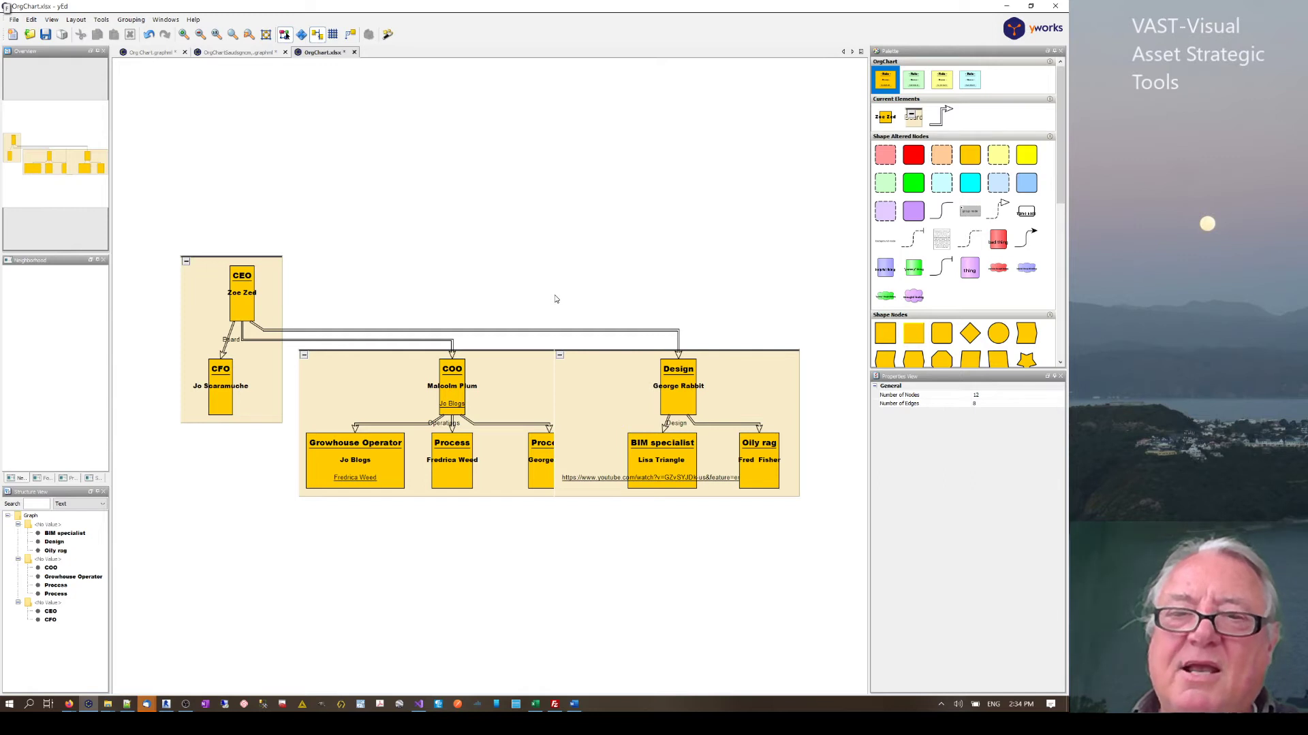
click(625, 481)
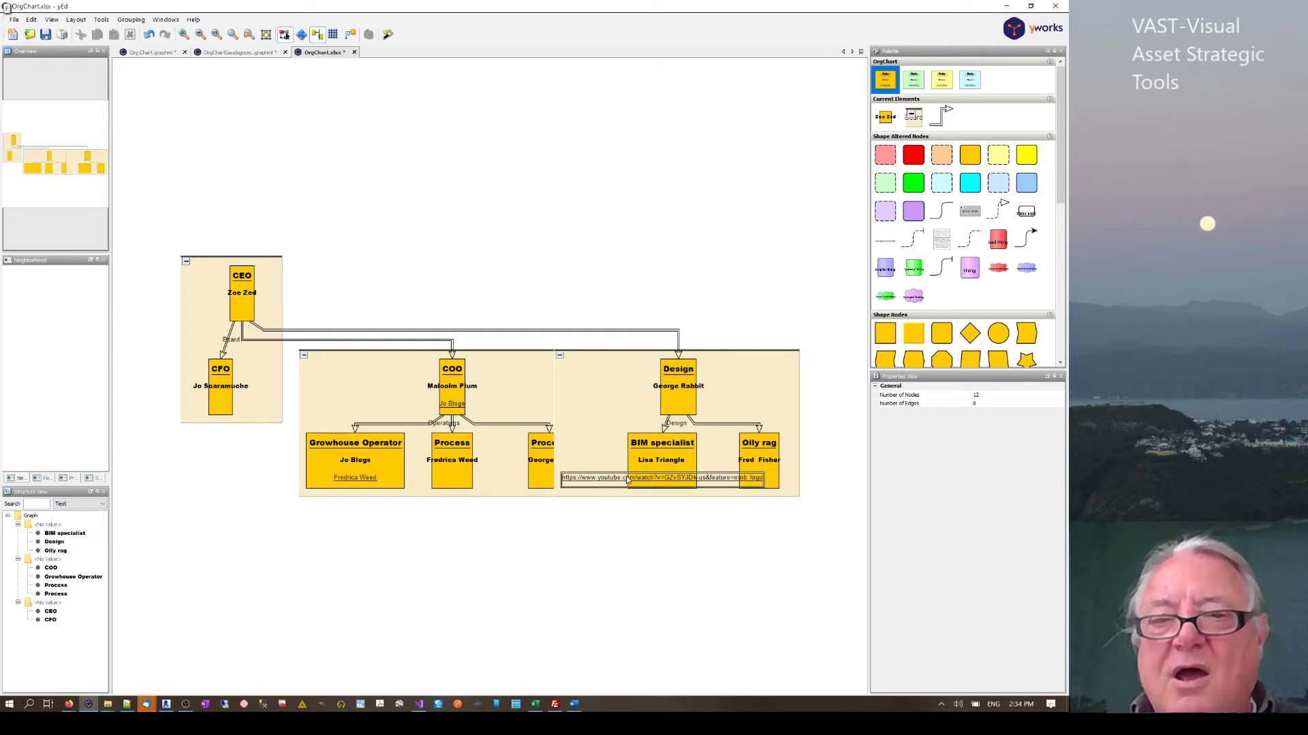
drag(141, 178, 833, 553)
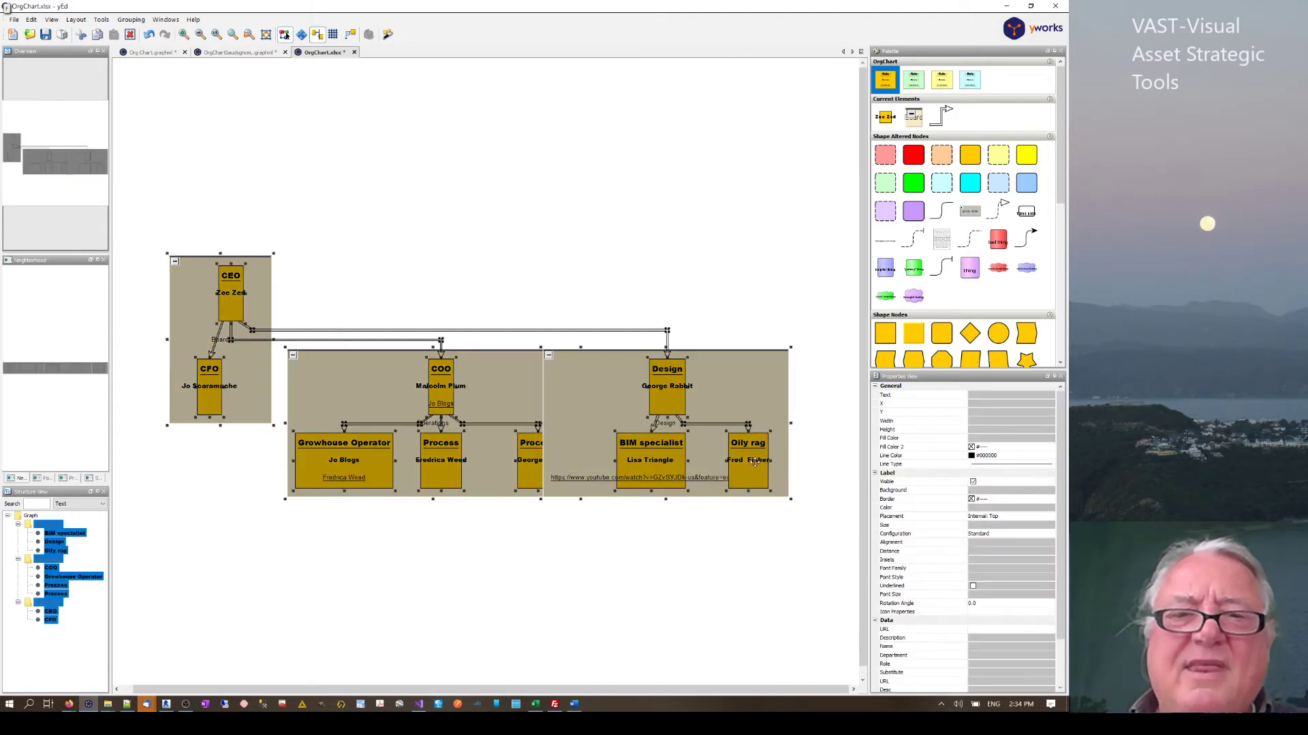
click(29, 37)
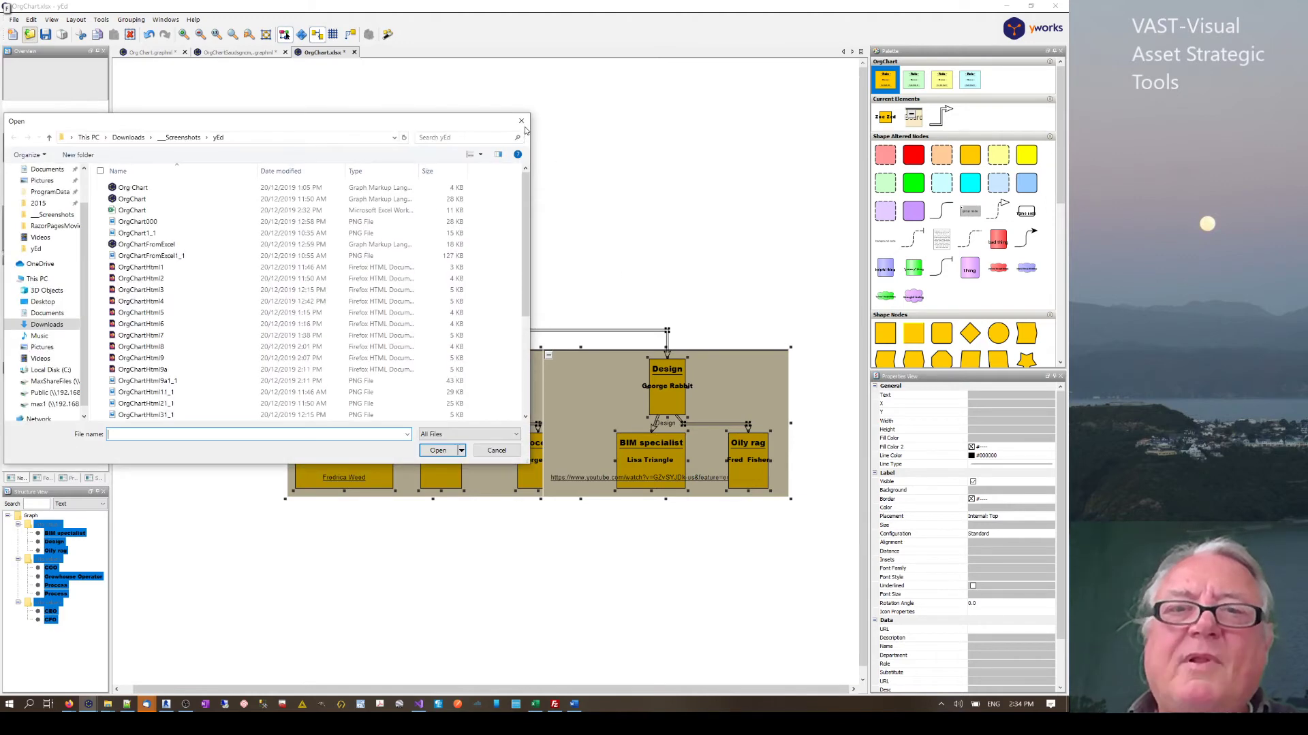
click(523, 121)
click(32, 19)
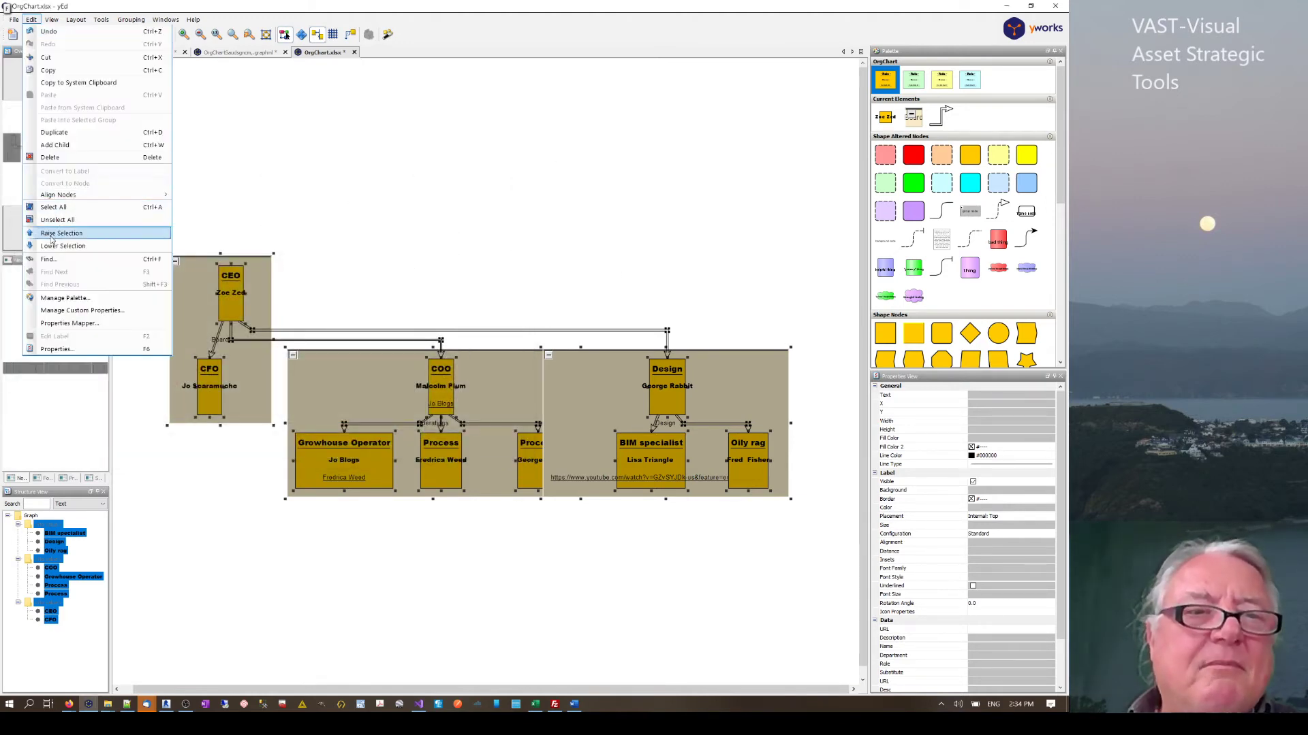
Switch the third label's data source from Substitute to Department and apply it to all nodes
click(65, 324)
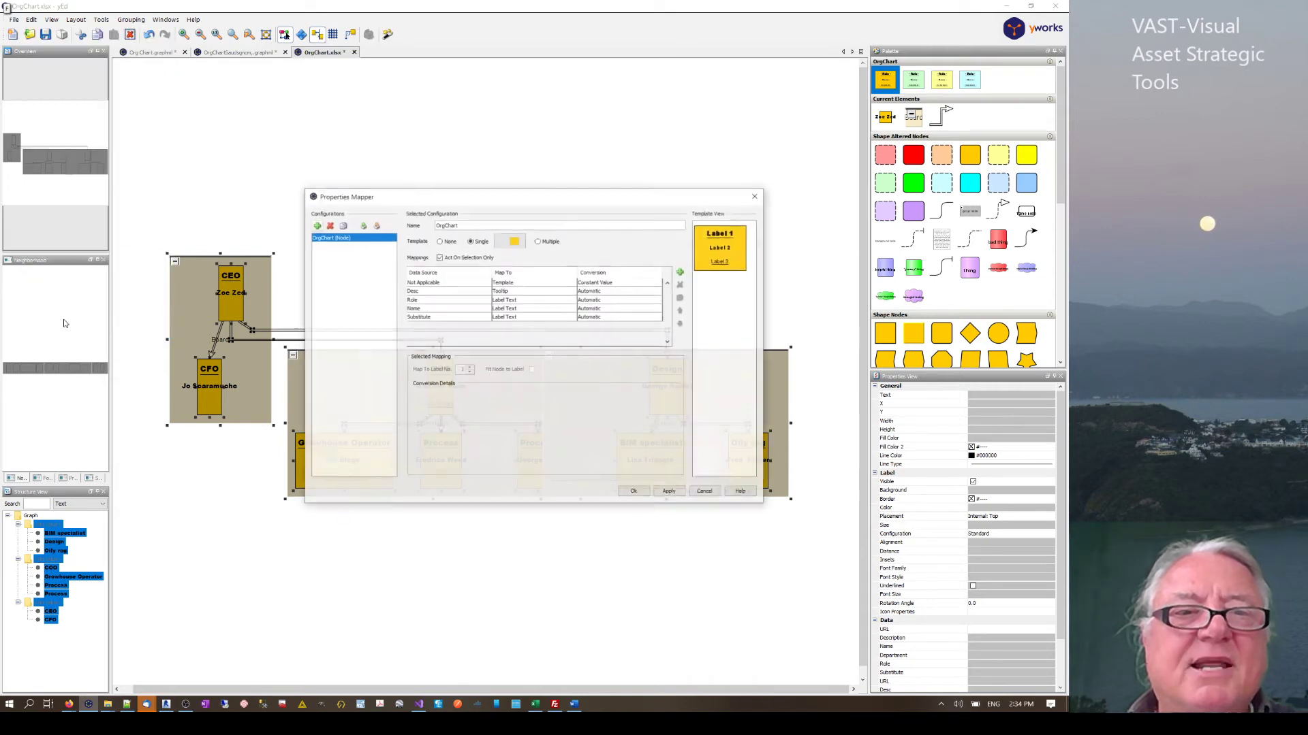
click(488, 317)
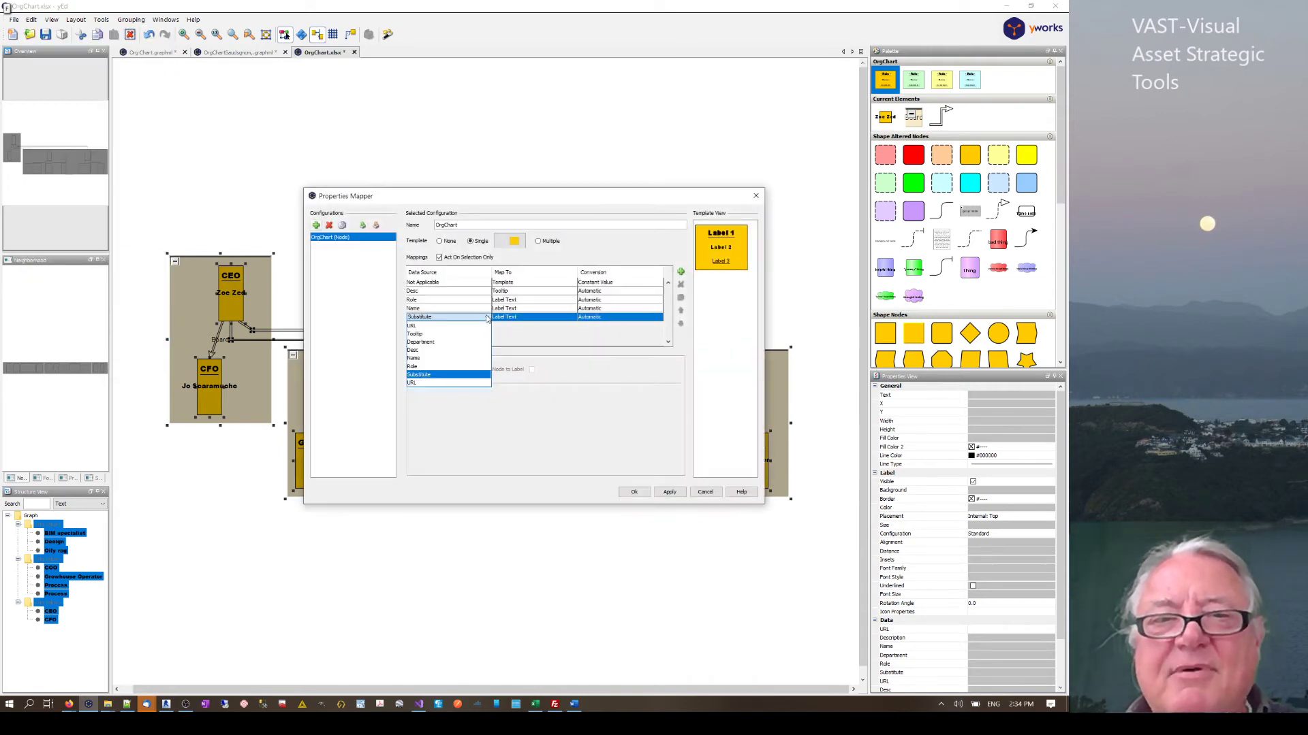
click(420, 342)
click(669, 492)
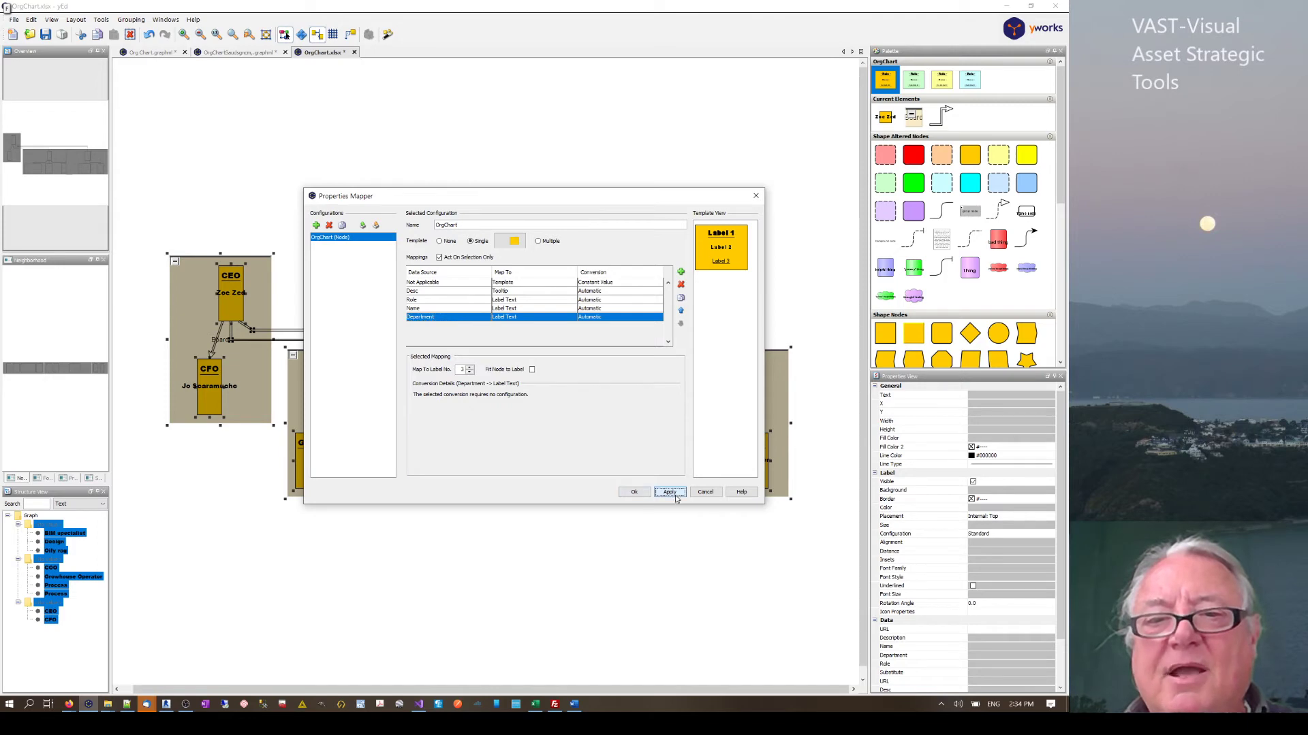
click(633, 492)
click(526, 622)
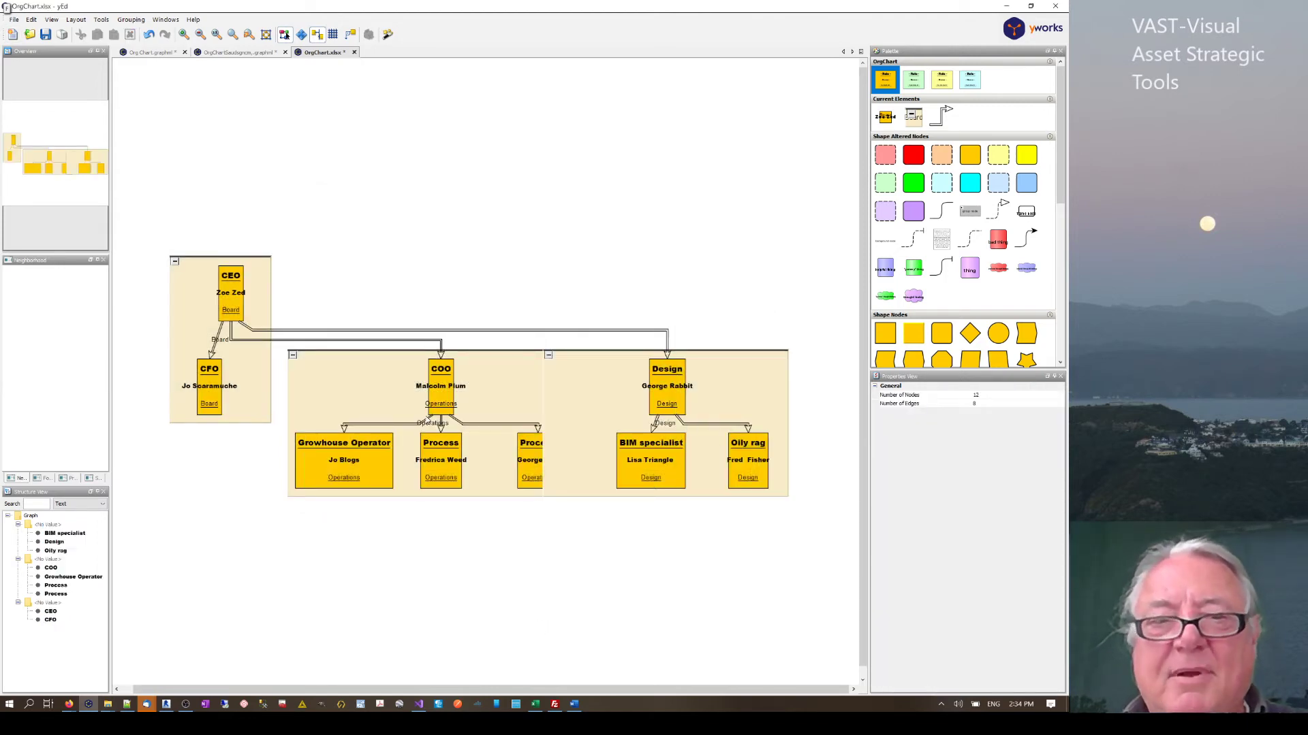
Select the whole chart and reload OrgChart.xlsx, discarding changes
click(354, 373)
drag(153, 222, 841, 558)
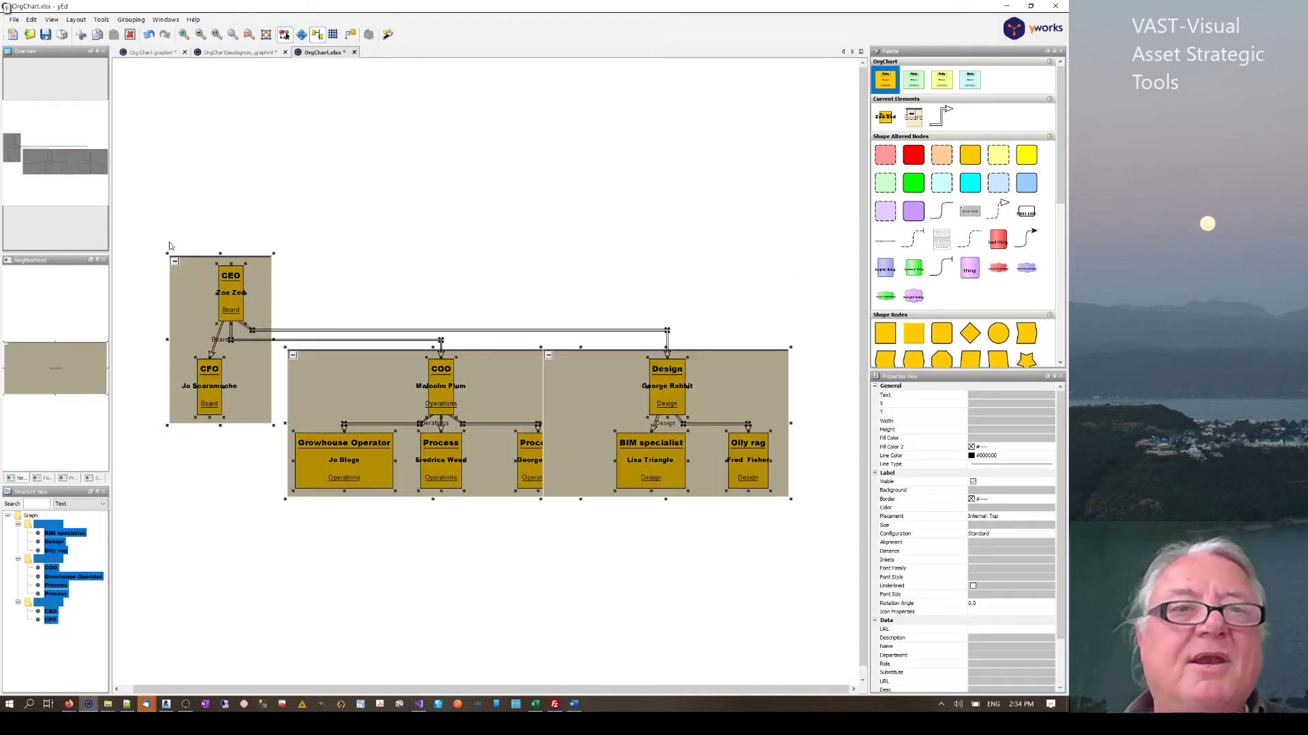
click(30, 35)
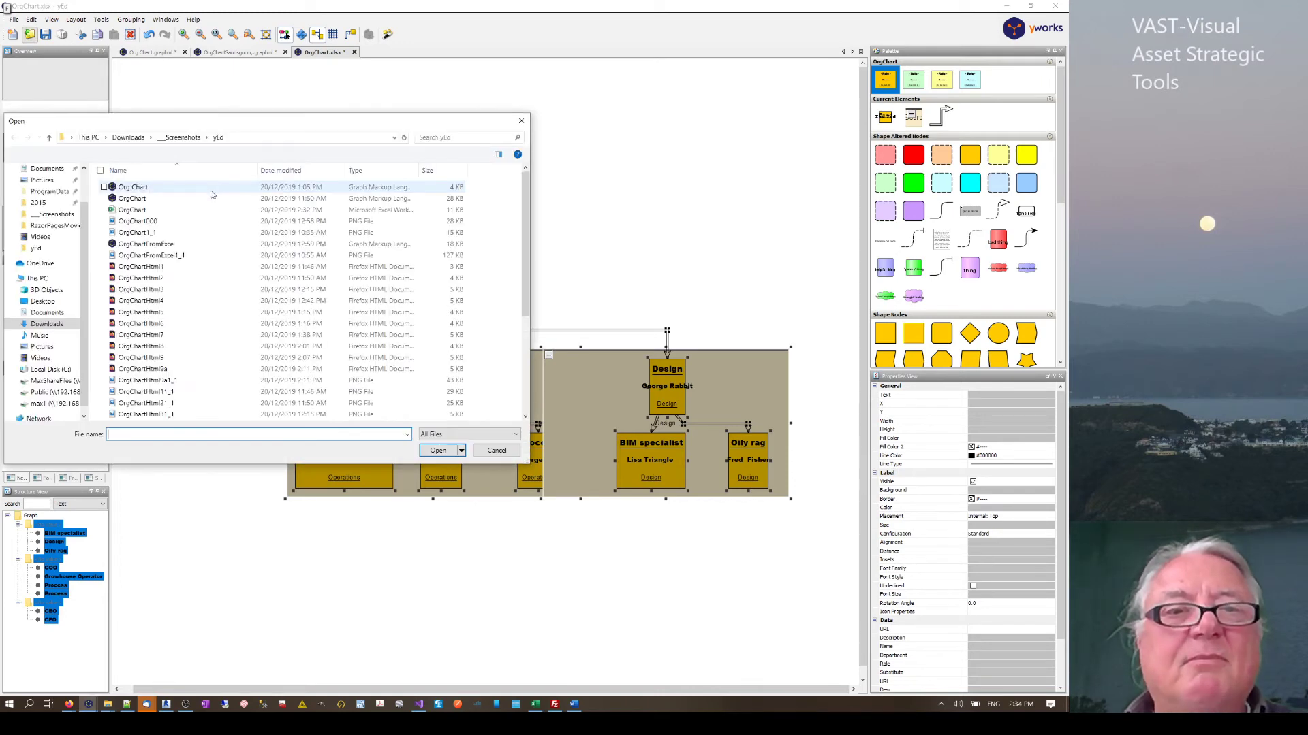
click(438, 450)
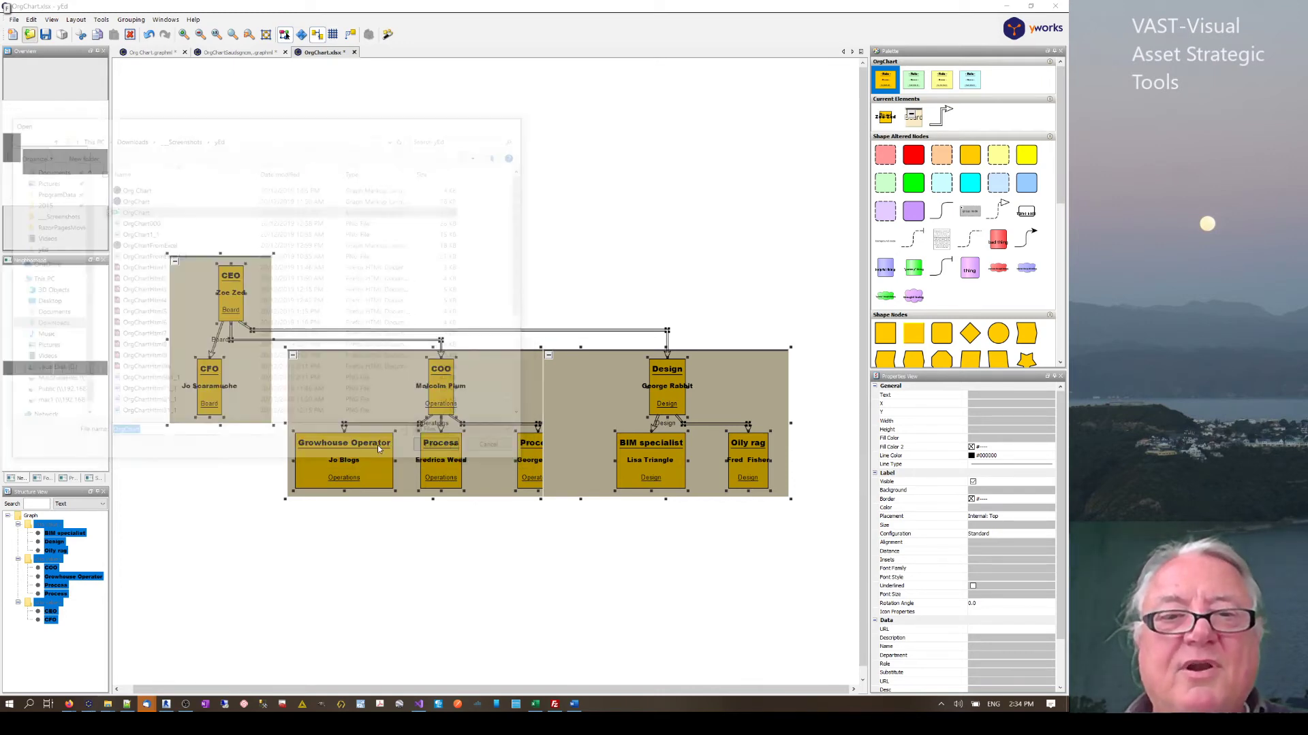
click(523, 369)
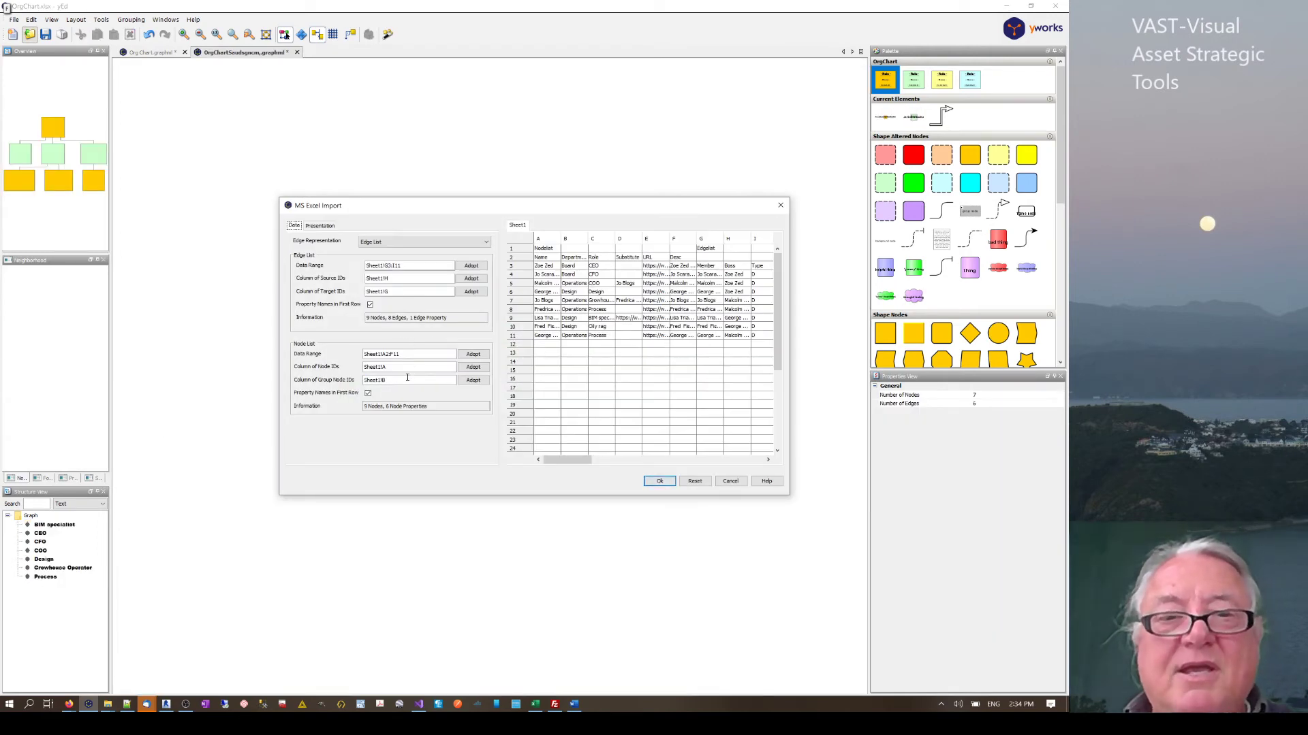
Clear the Column of Group Node IDs field, import, and select the resulting chart
triple_click(407, 378)
key(BackSpace)
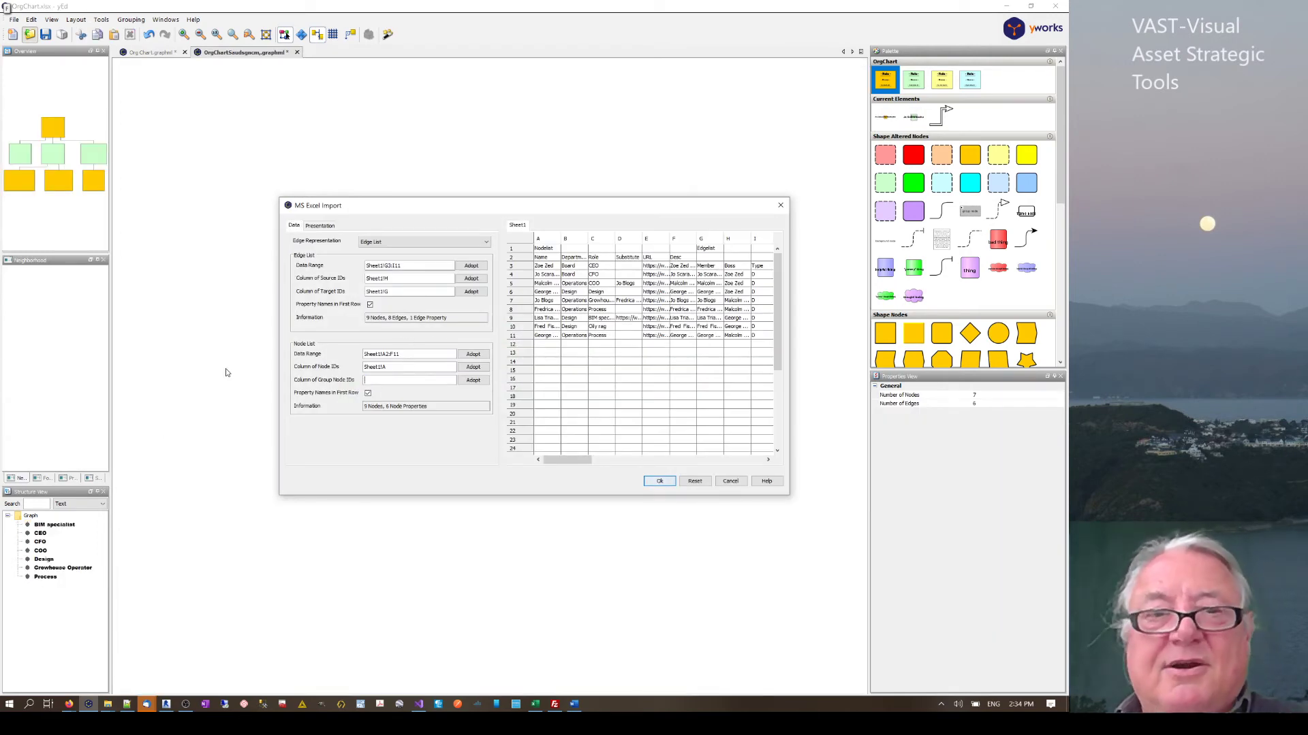
click(661, 482)
drag(775, 220, 198, 554)
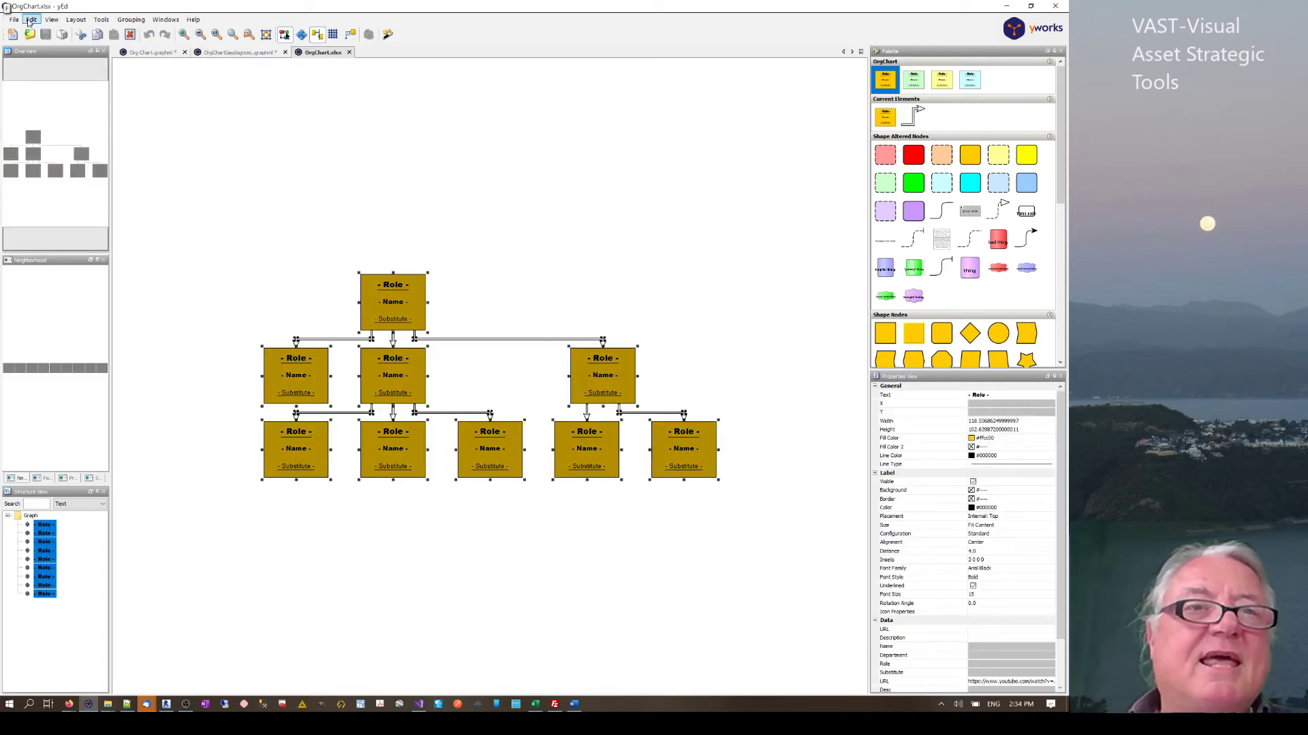
Apply the Properties Mapper's Role, Name and Department label mappings to the nine boxes
click(31, 20)
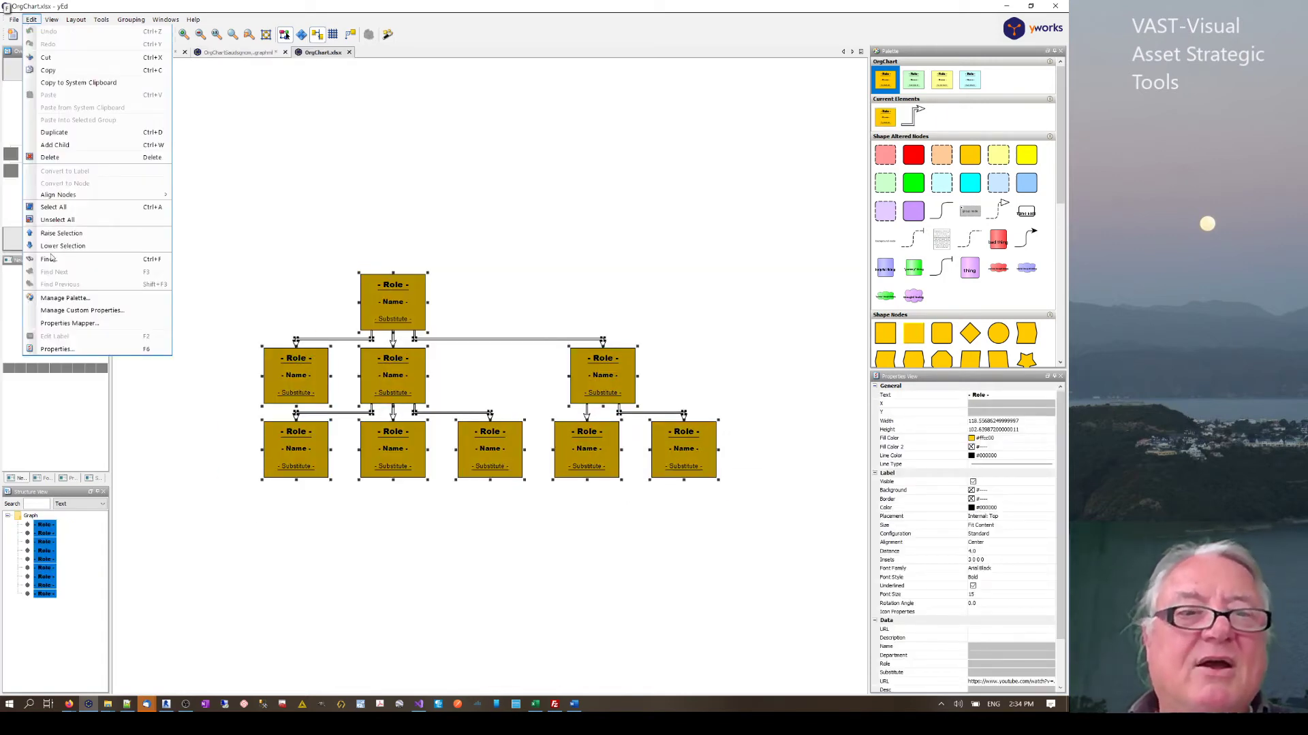
click(95, 324)
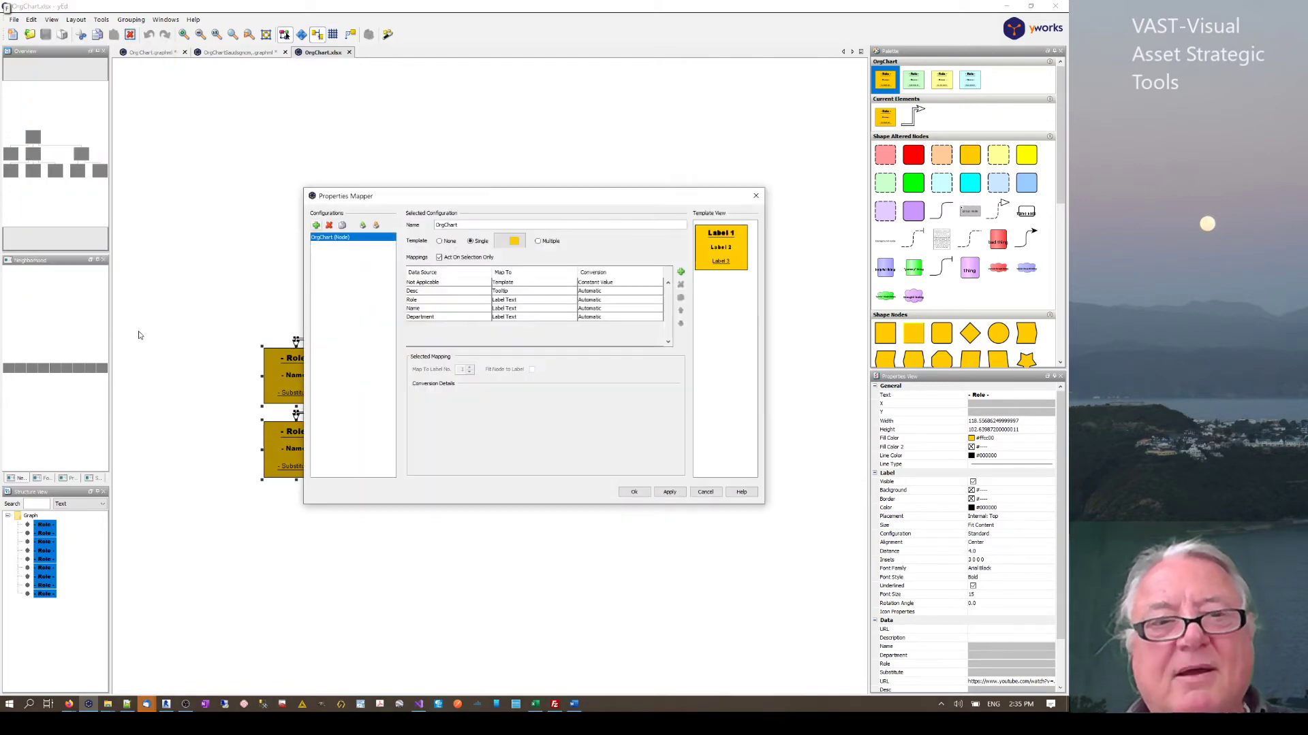
click(670, 492)
click(634, 491)
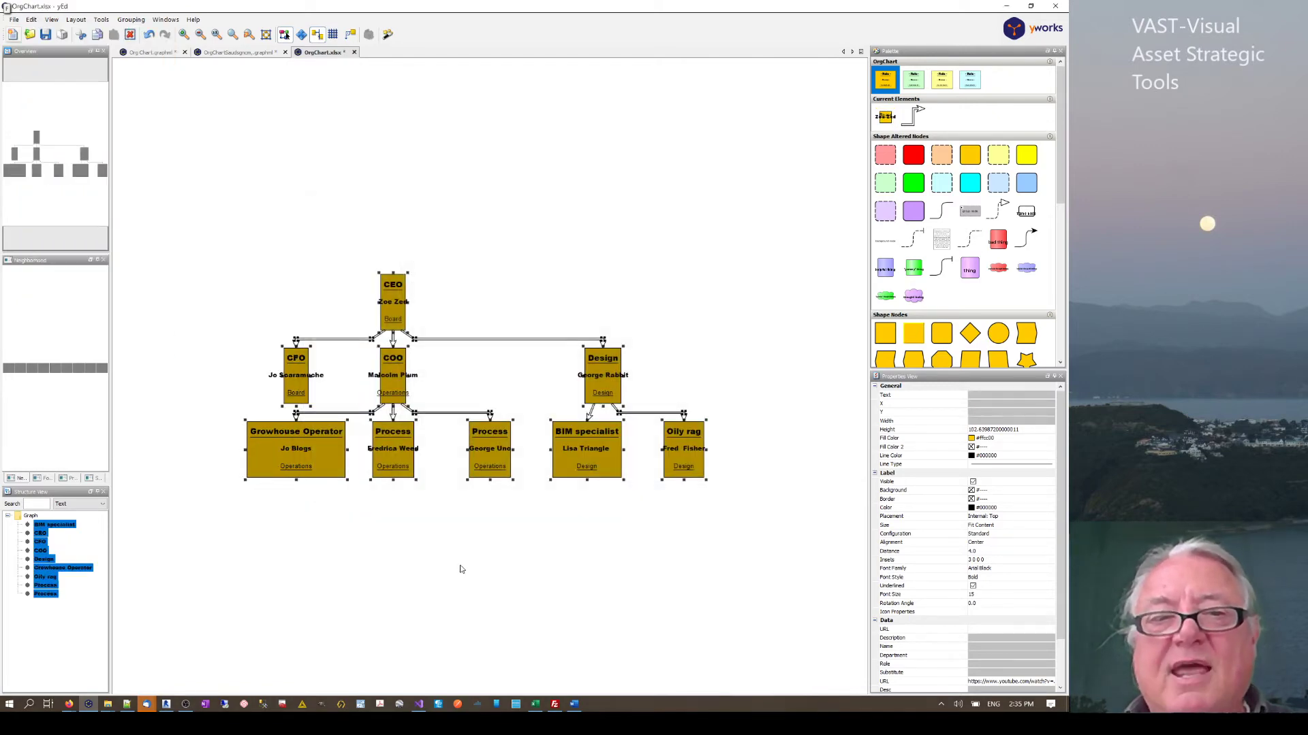
click(194, 444)
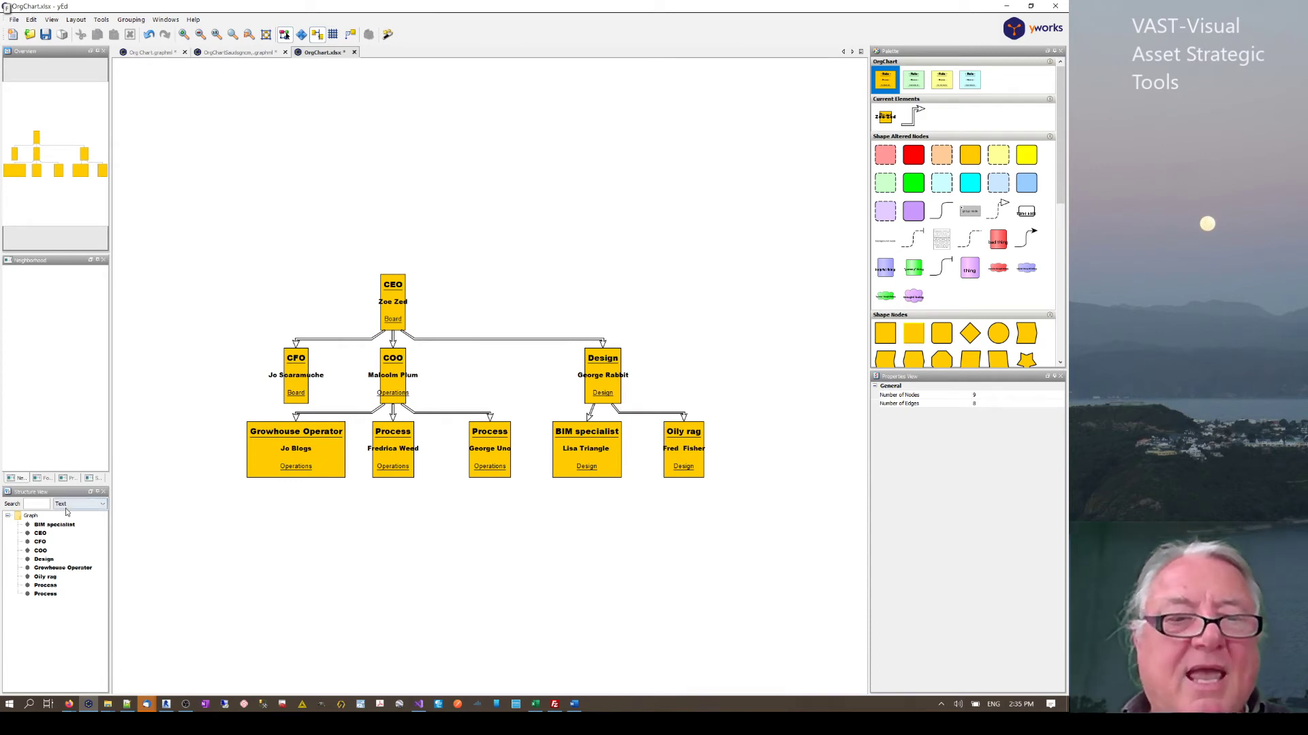
Select all nine boxes in Structure View and widen them leftward so labels fit
click(48, 527)
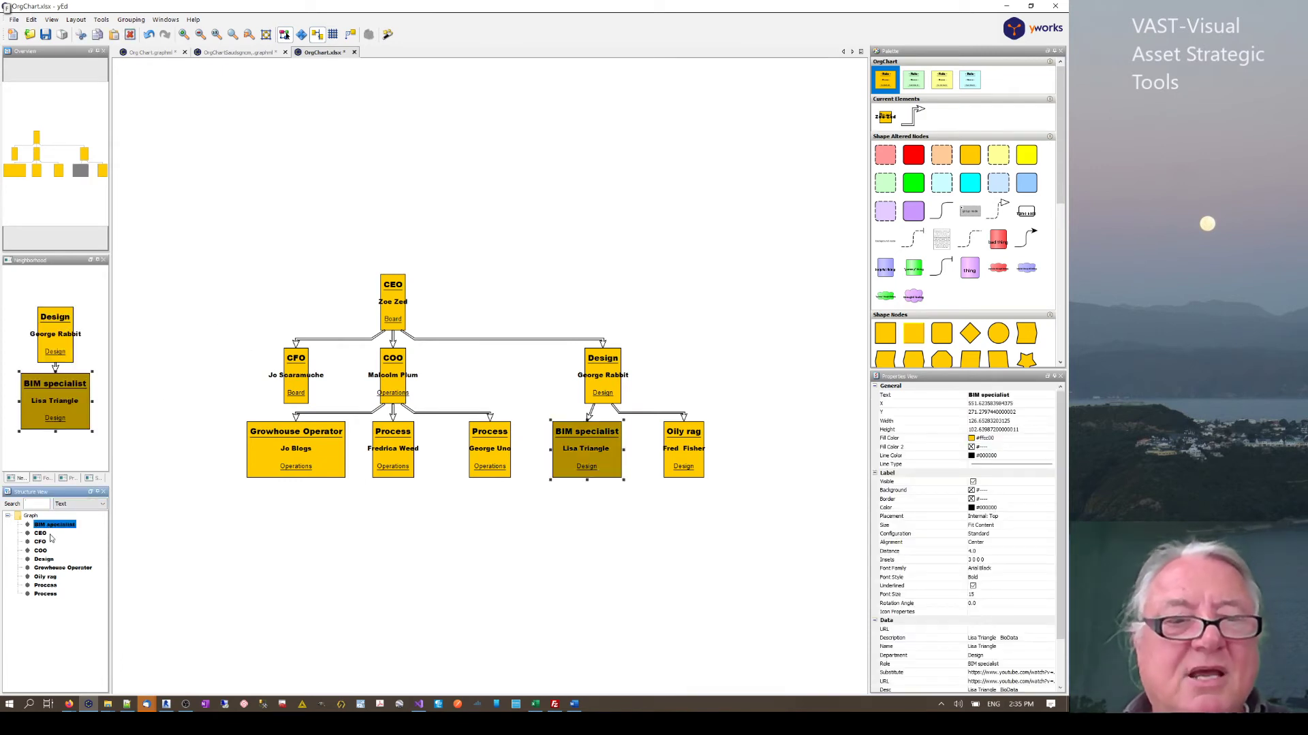
ctrl+click(41, 534)
ctrl+click(41, 542)
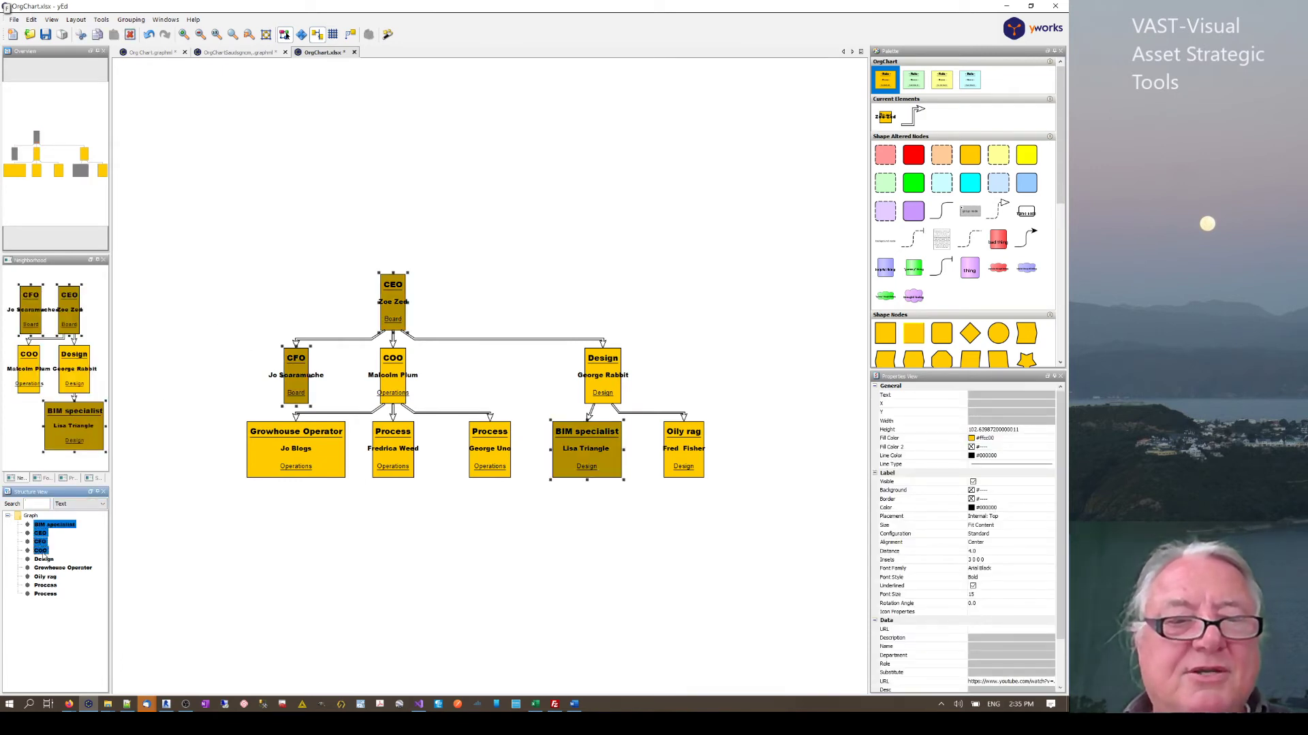
ctrl+click(41, 550)
ctrl+click(41, 568)
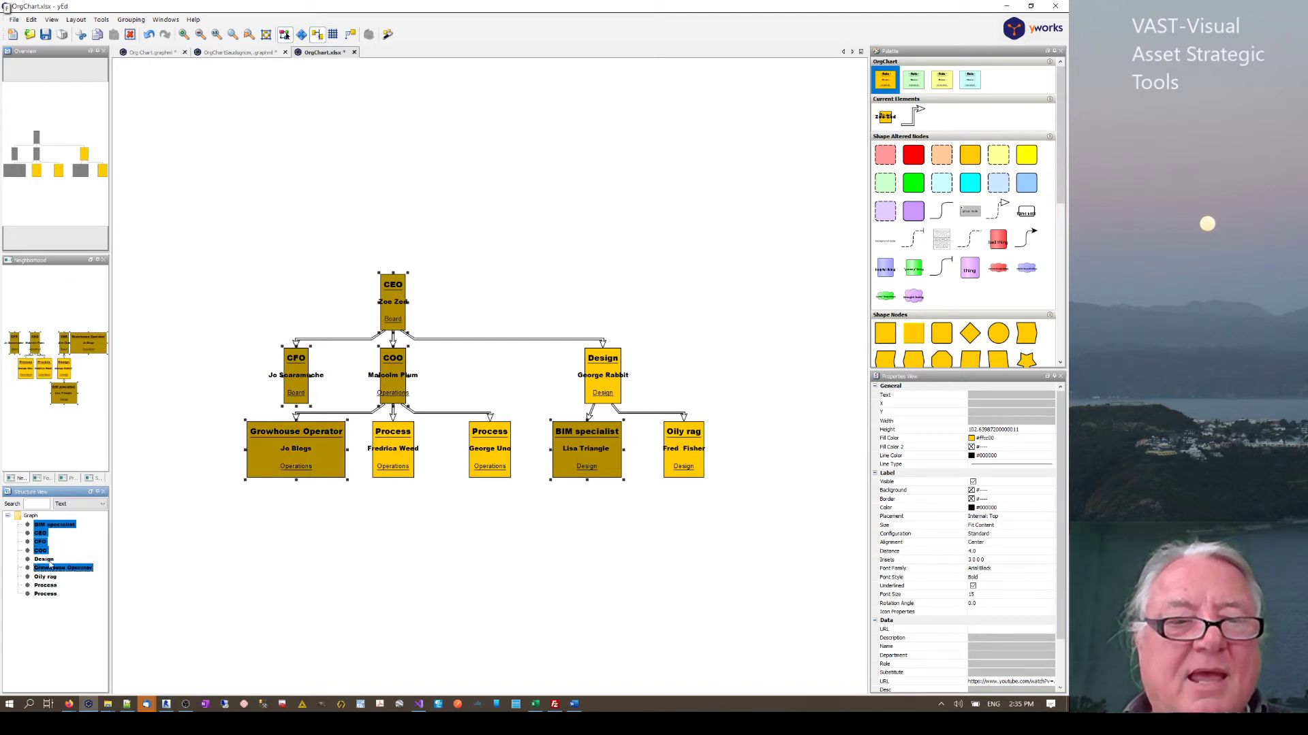
ctrl+click(52, 567)
ctrl+click(48, 559)
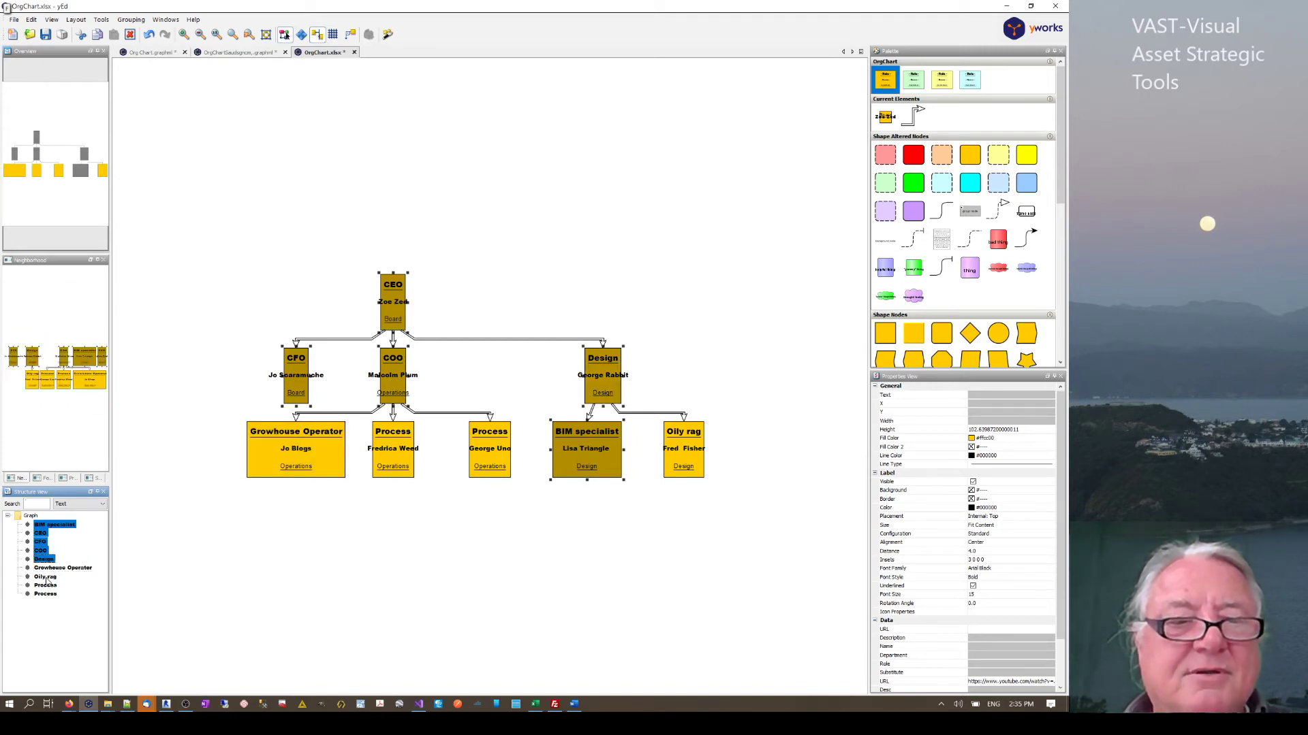
ctrl+click(46, 577)
ctrl+click(45, 585)
ctrl+click(45, 594)
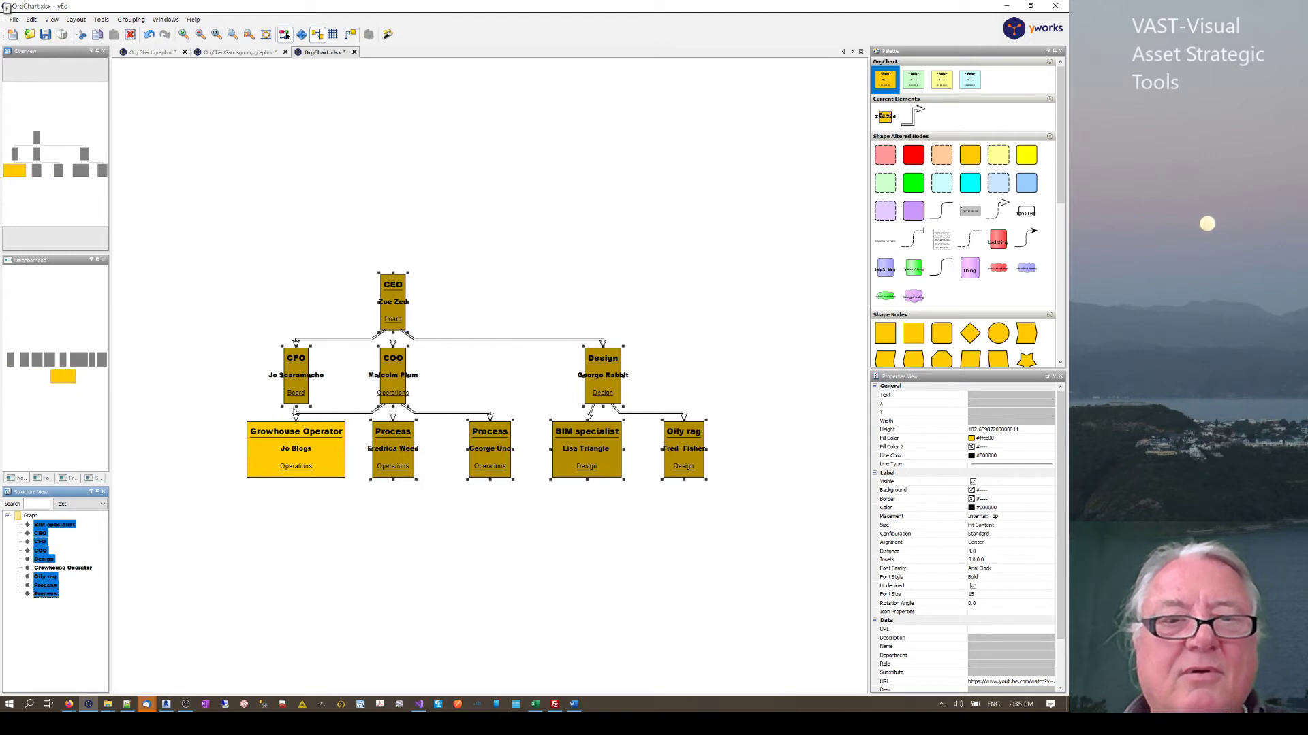
drag(376, 375, 325, 373)
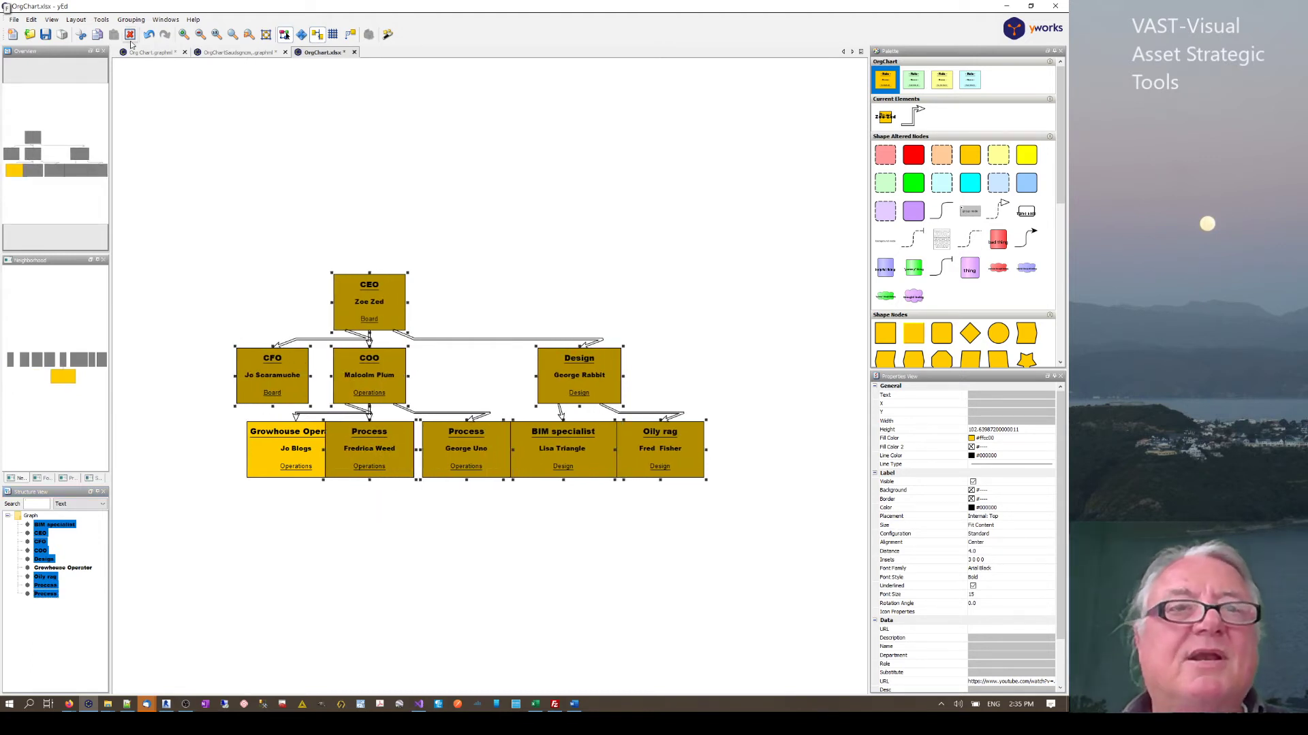
Rearrange the chart with a top-to-bottom Hierarchical layout
click(76, 20)
click(95, 35)
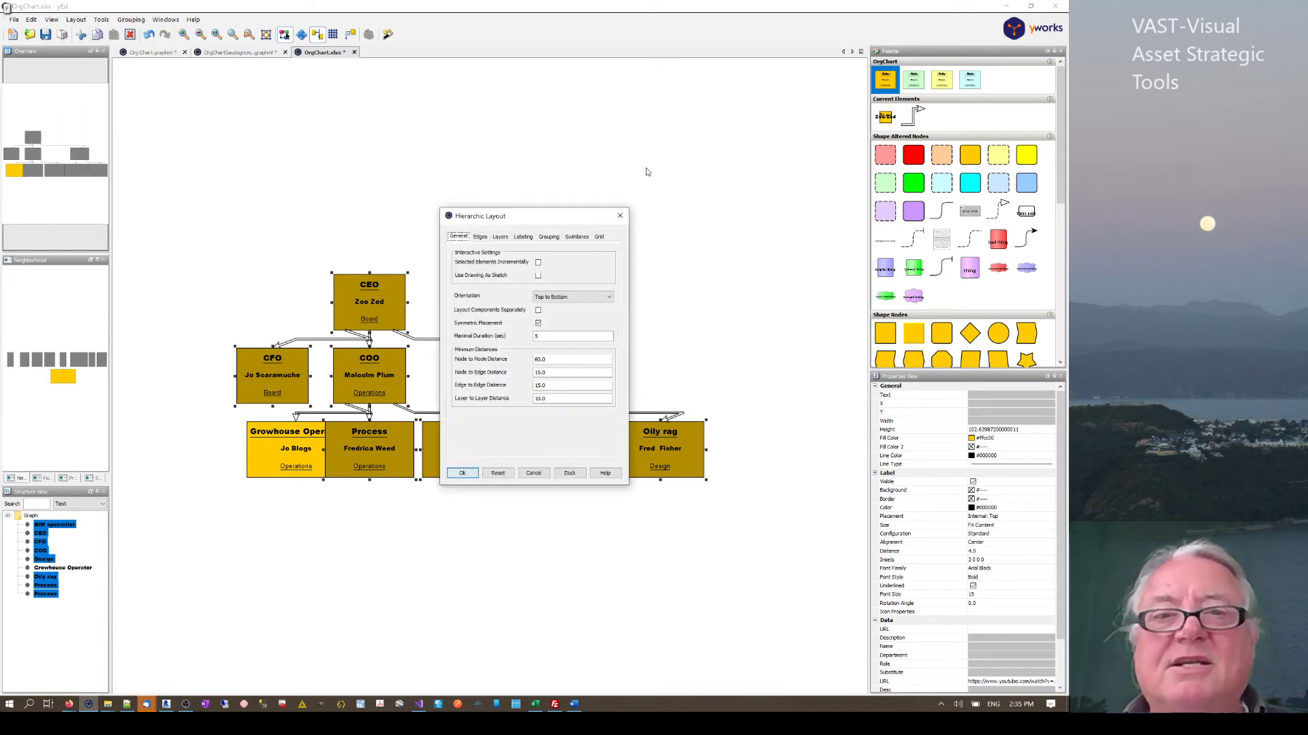
click(462, 474)
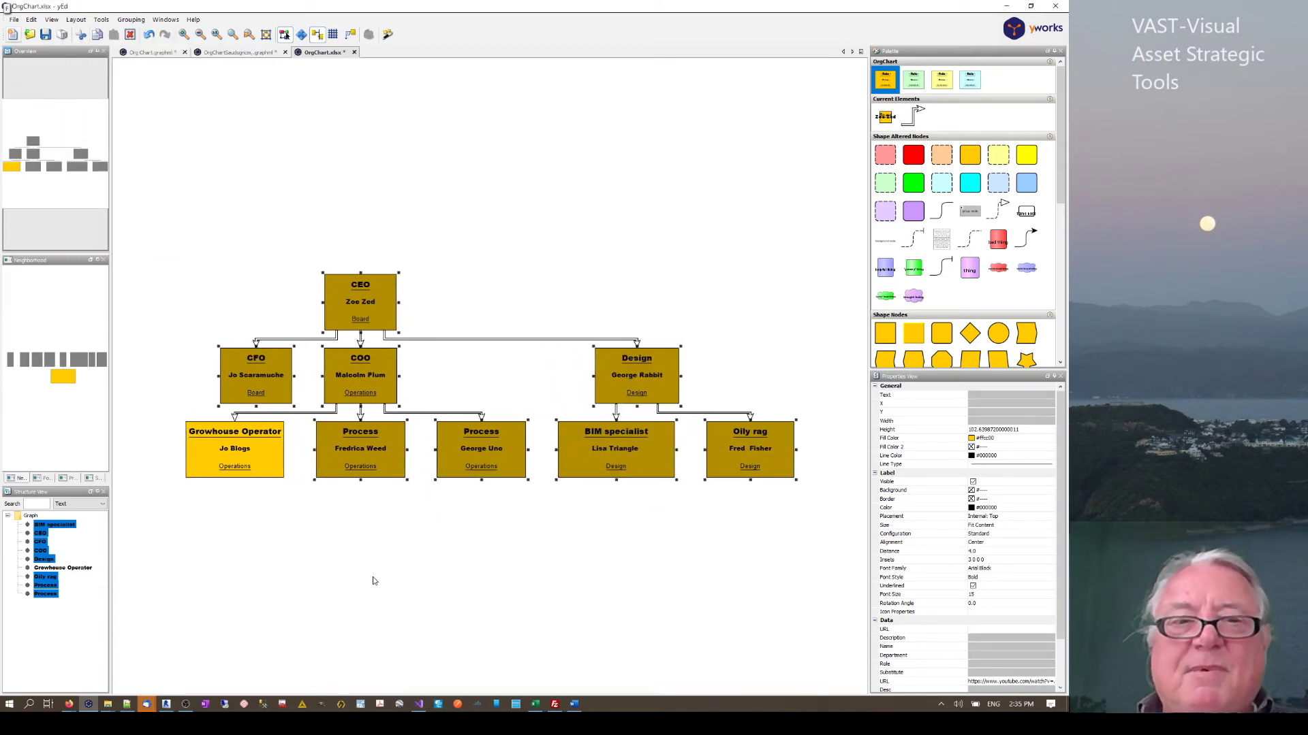
click(562, 231)
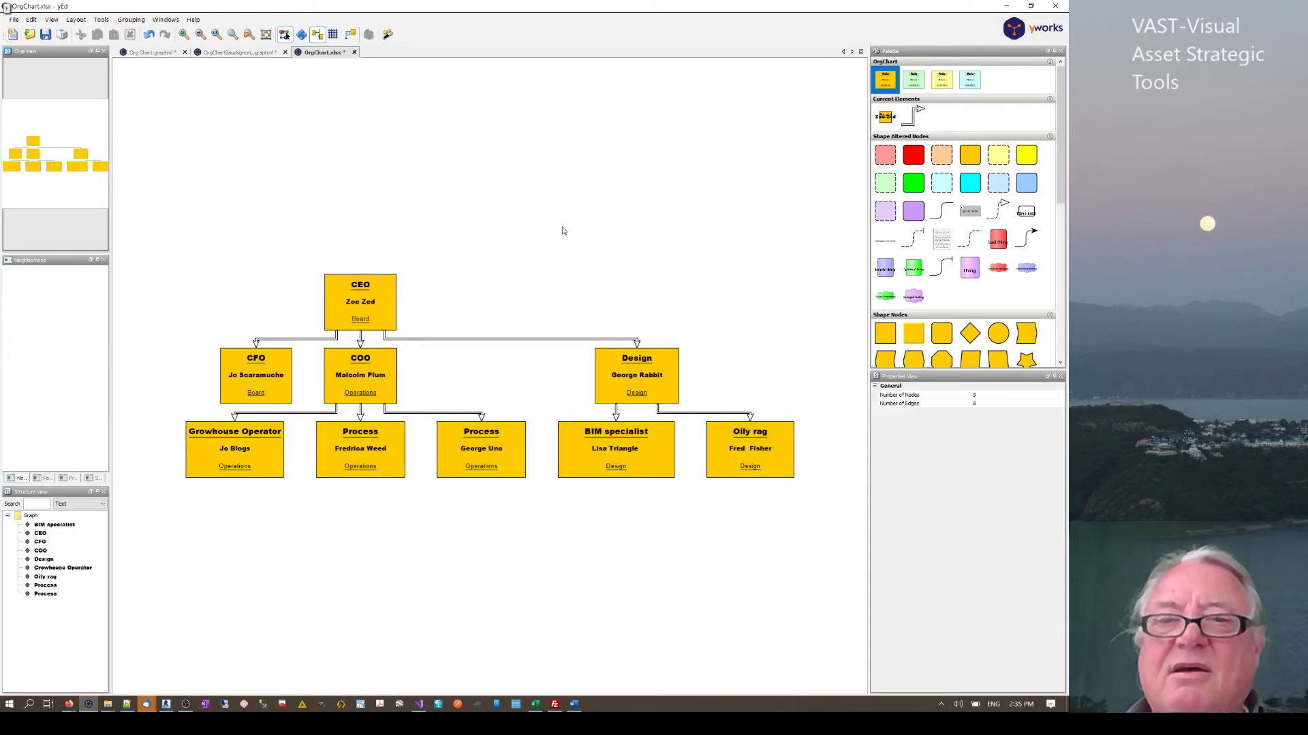
Apply the green OrgChart template to the CFO, COO and Design boxes
drag(746, 360, 153, 401)
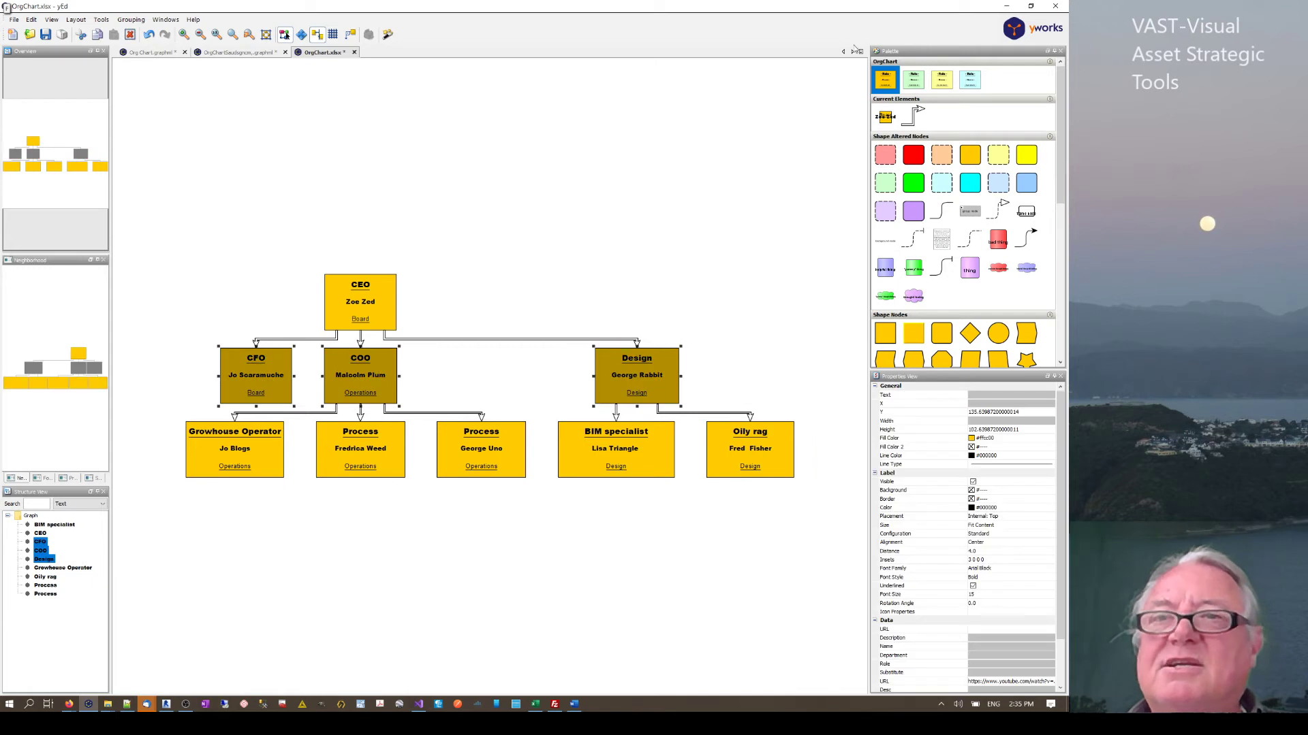
click(827, 441)
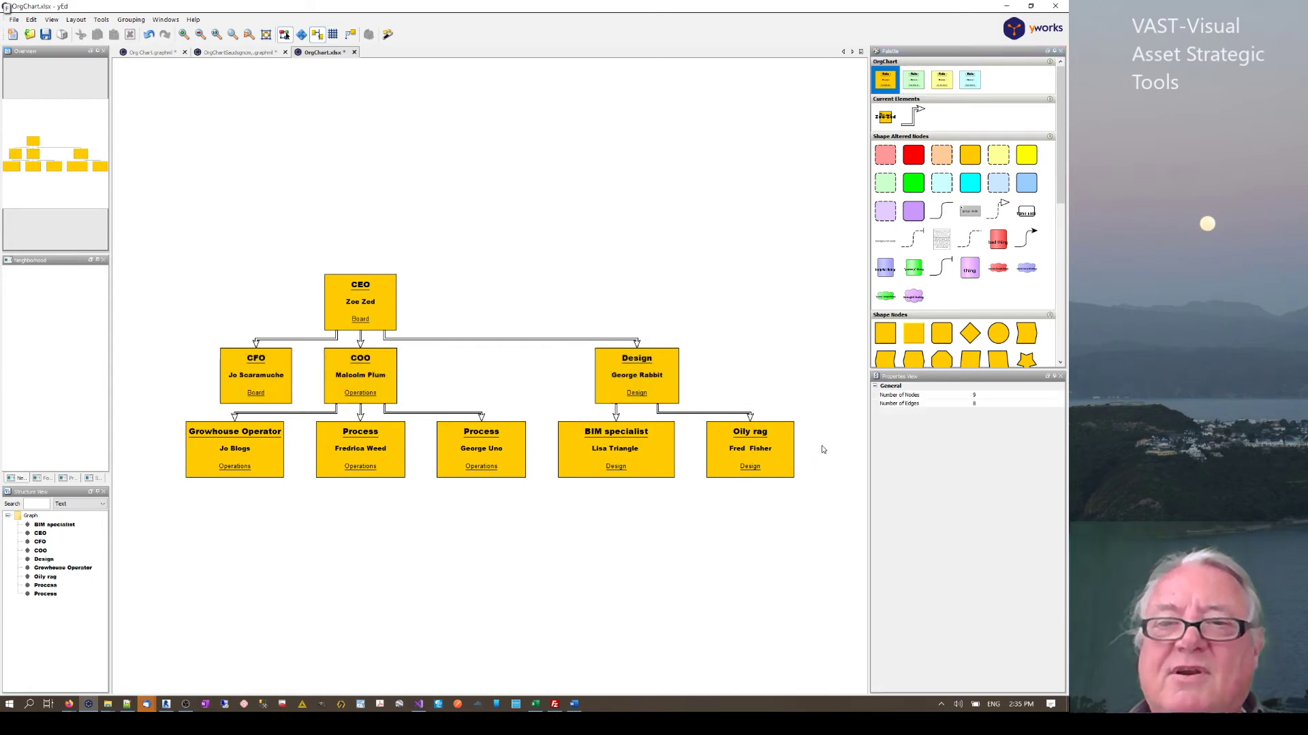
drag(751, 390, 215, 385)
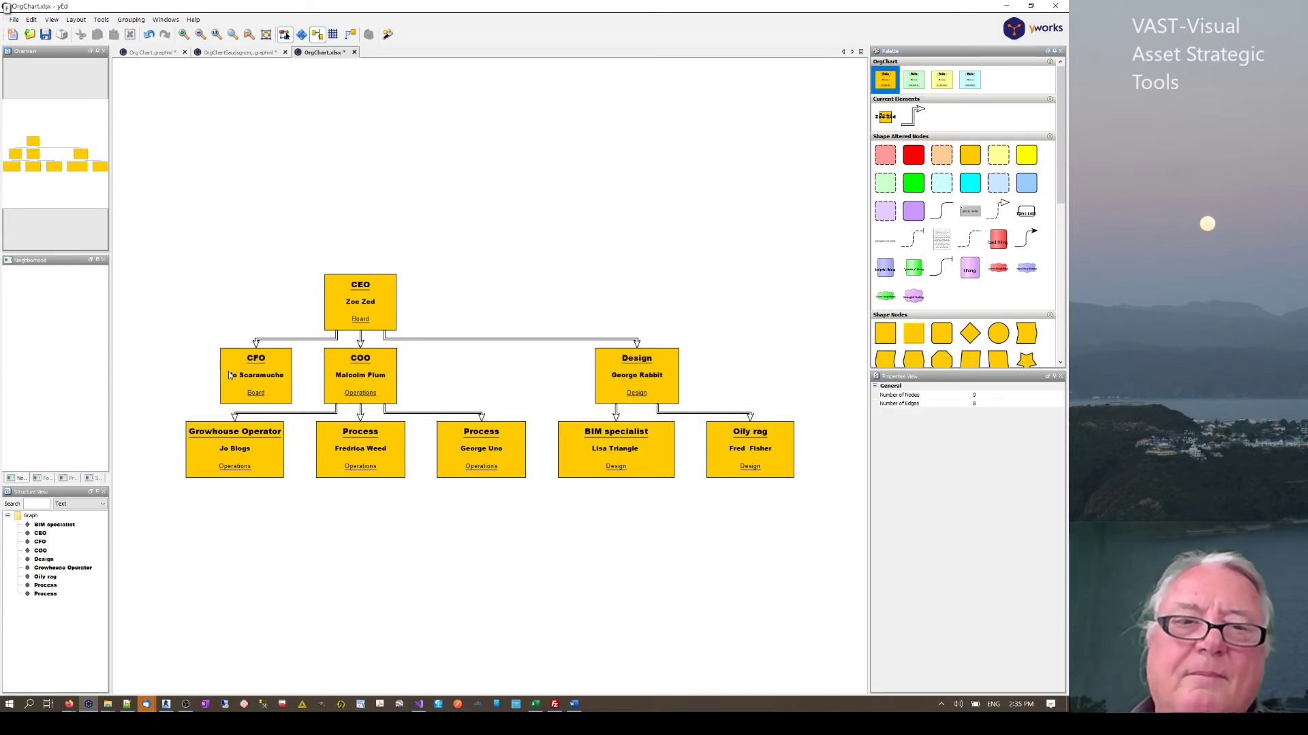
drag(710, 366, 203, 393)
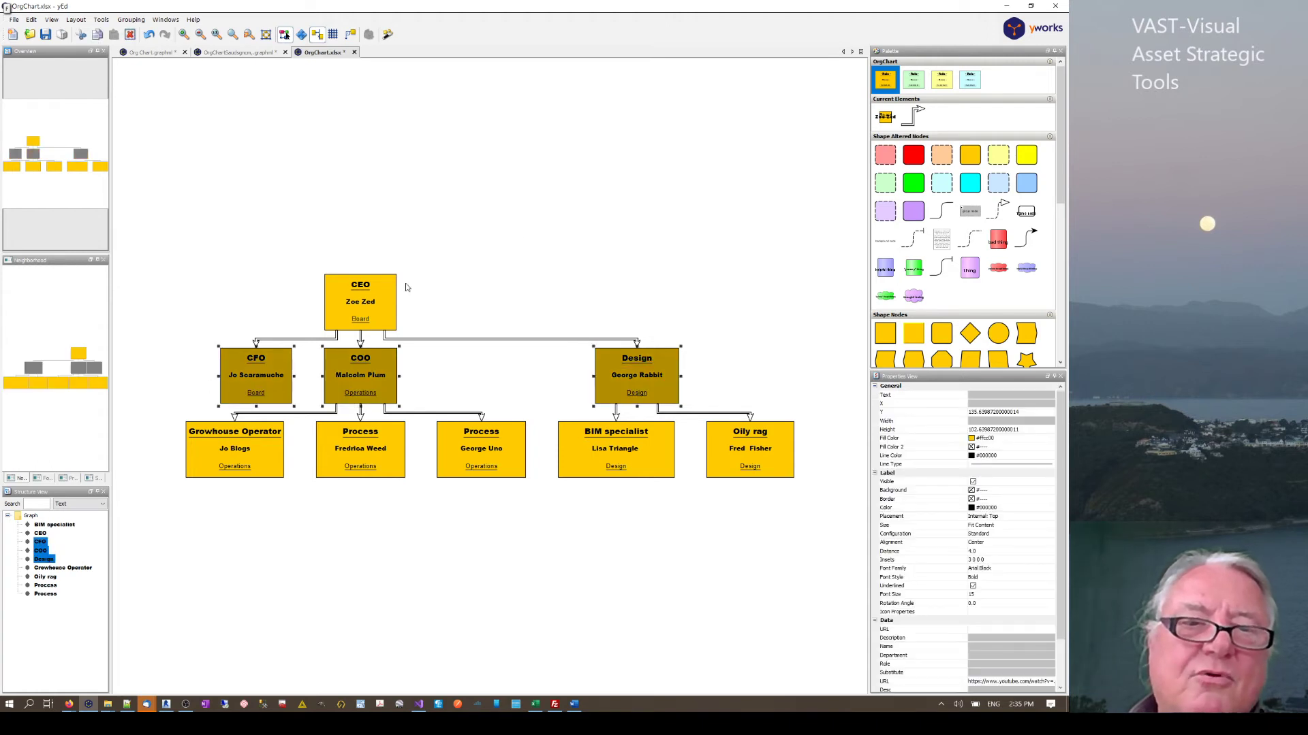
right_click(911, 85)
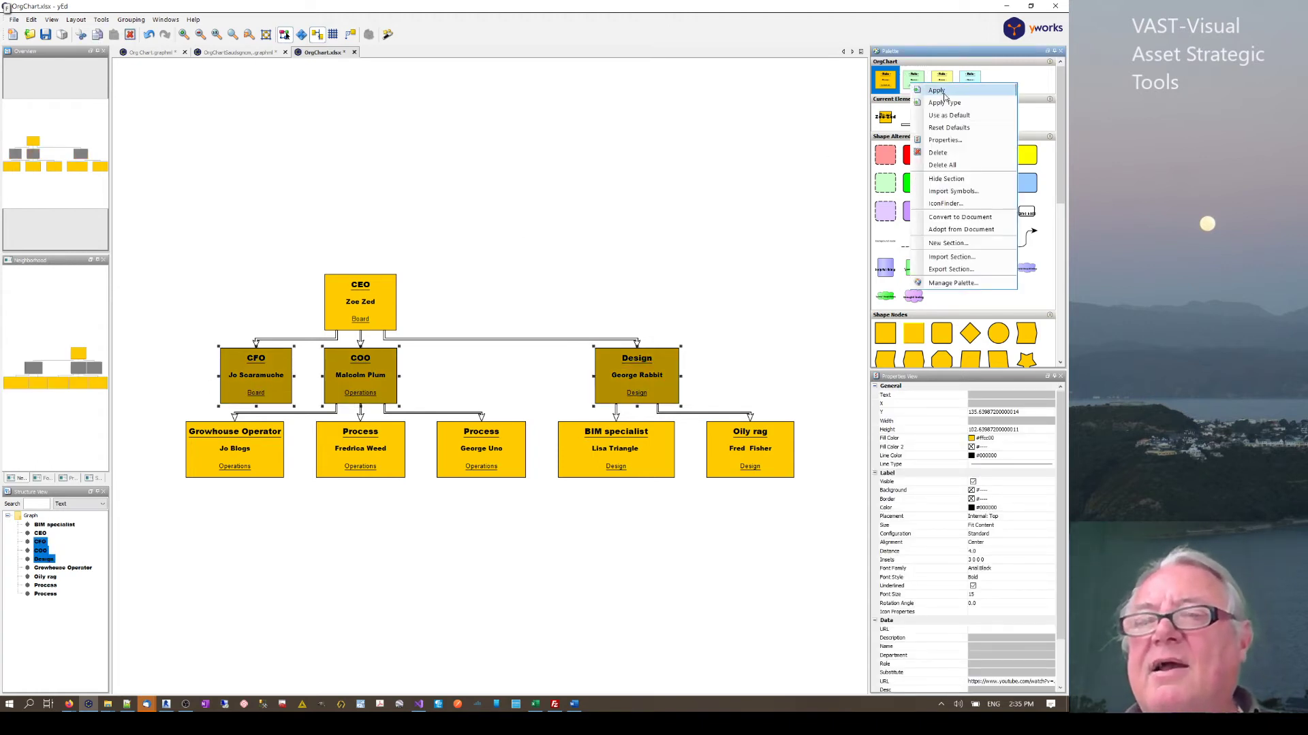
click(937, 90)
Apply the light-blue OrgChart template to the five bottom-row boxes
click(698, 129)
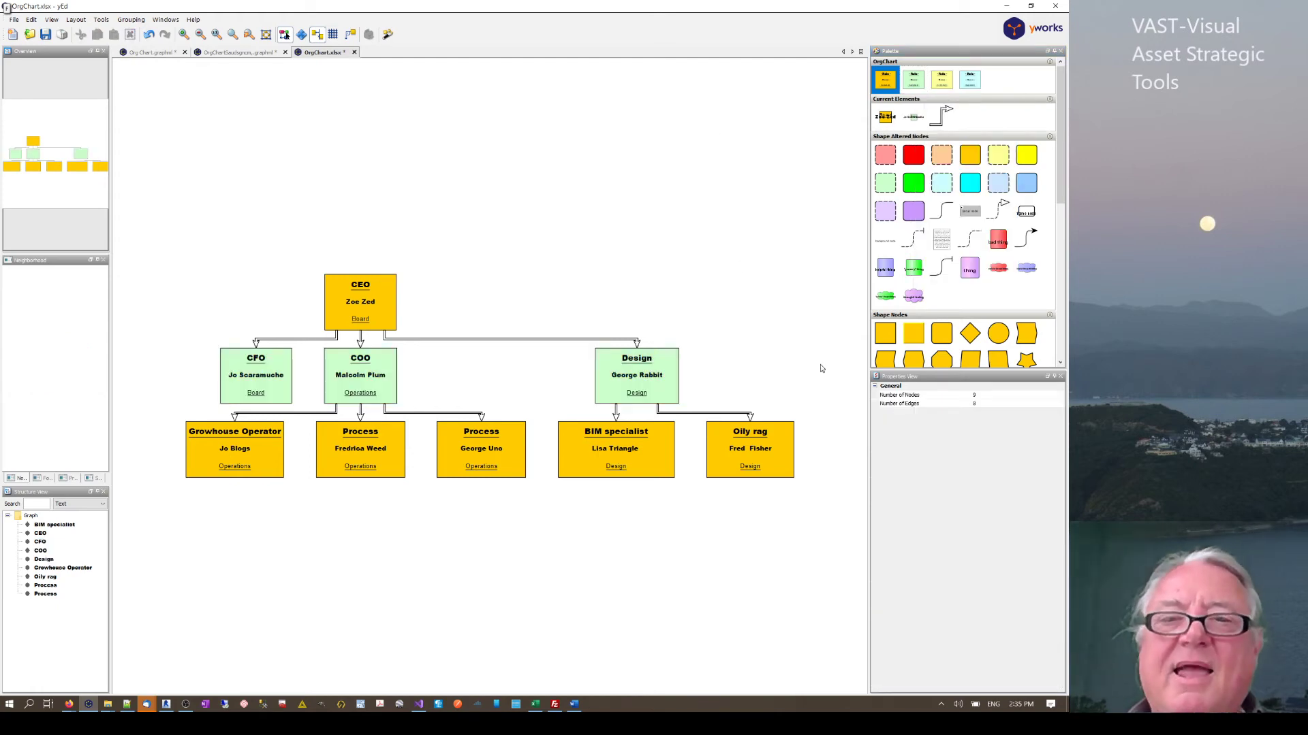
drag(814, 431, 179, 521)
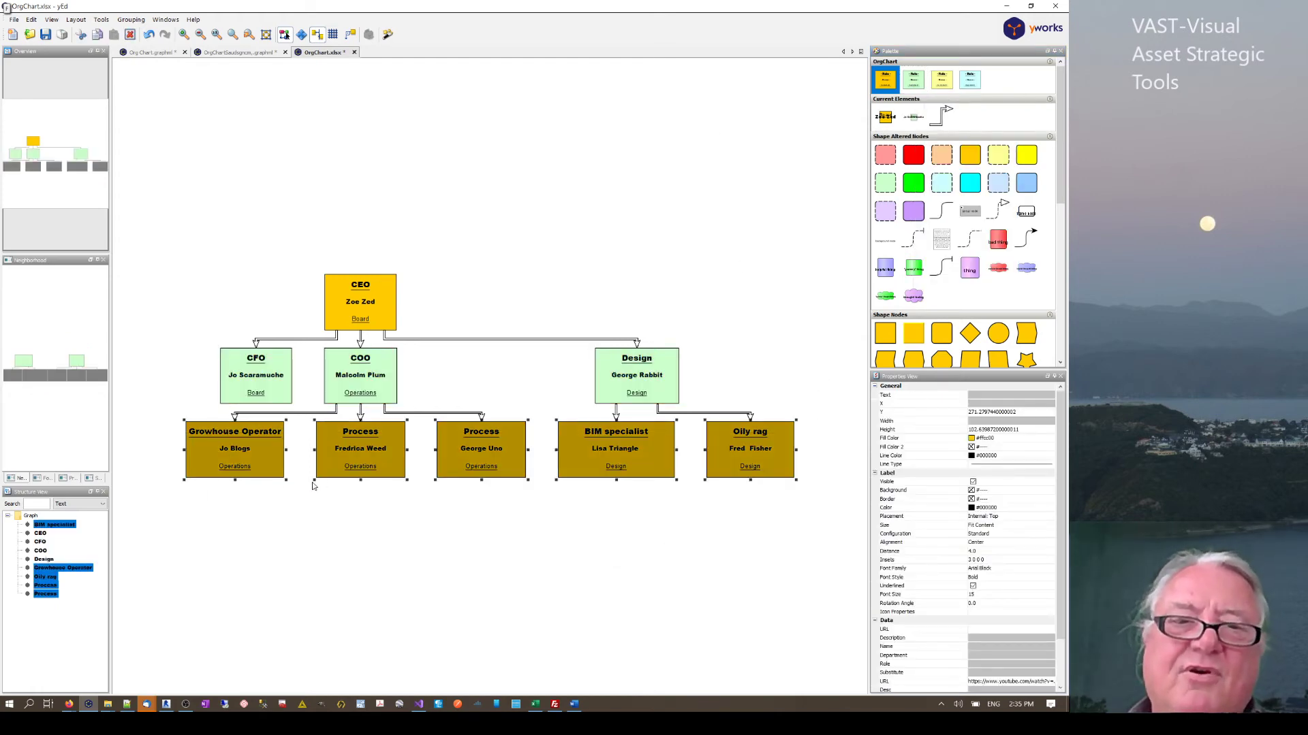
right_click(968, 83)
click(995, 97)
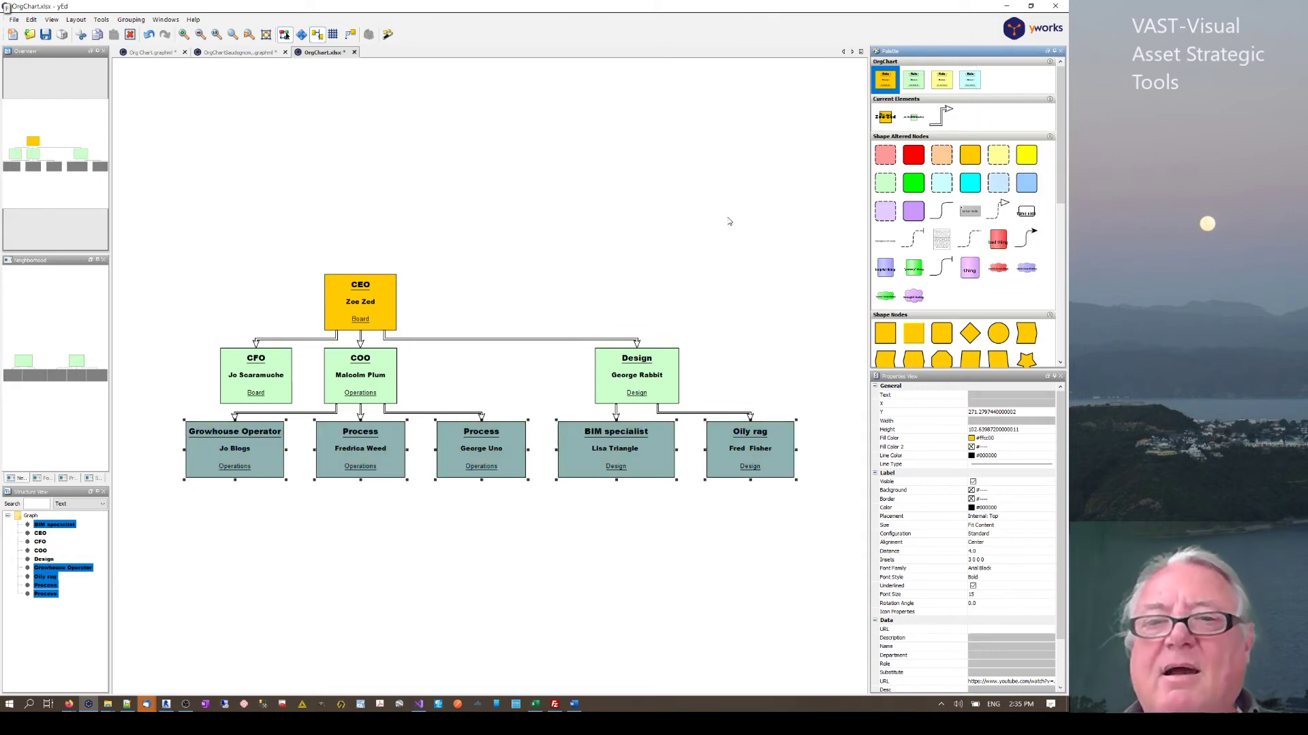
click(727, 221)
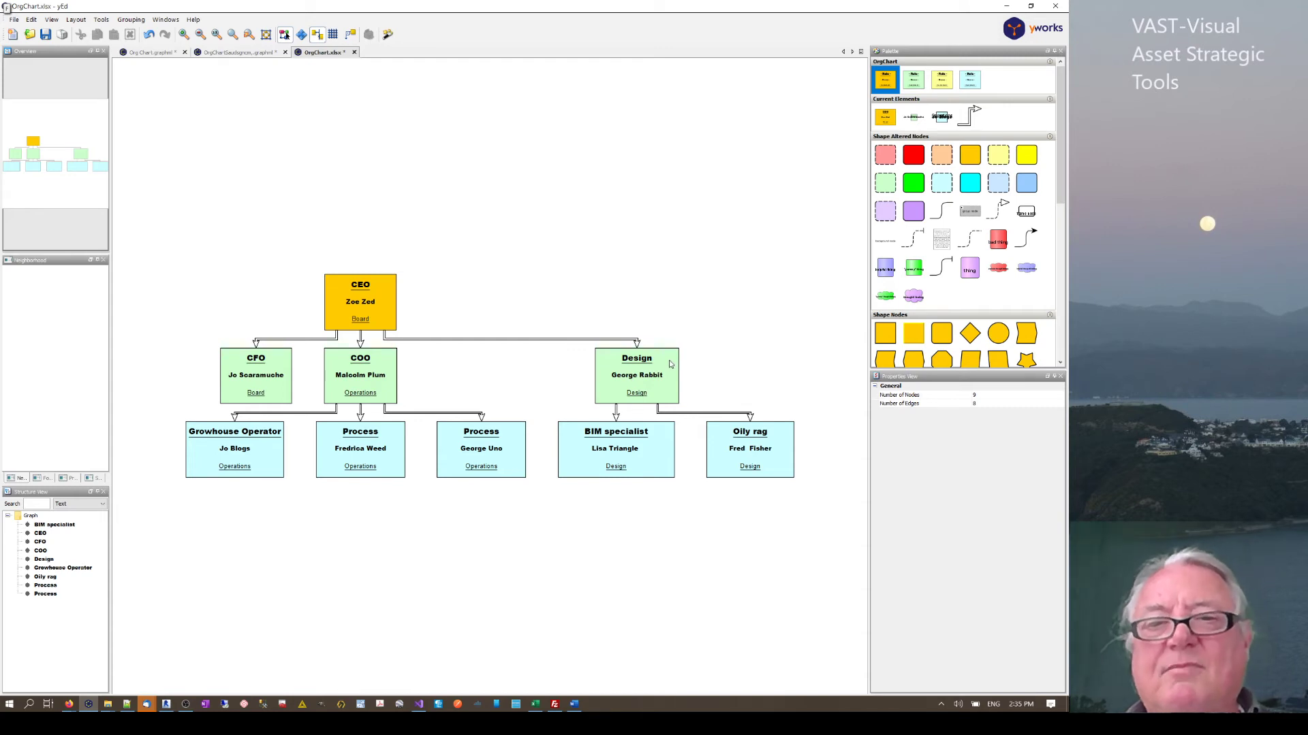
drag(524, 520, 811, 320)
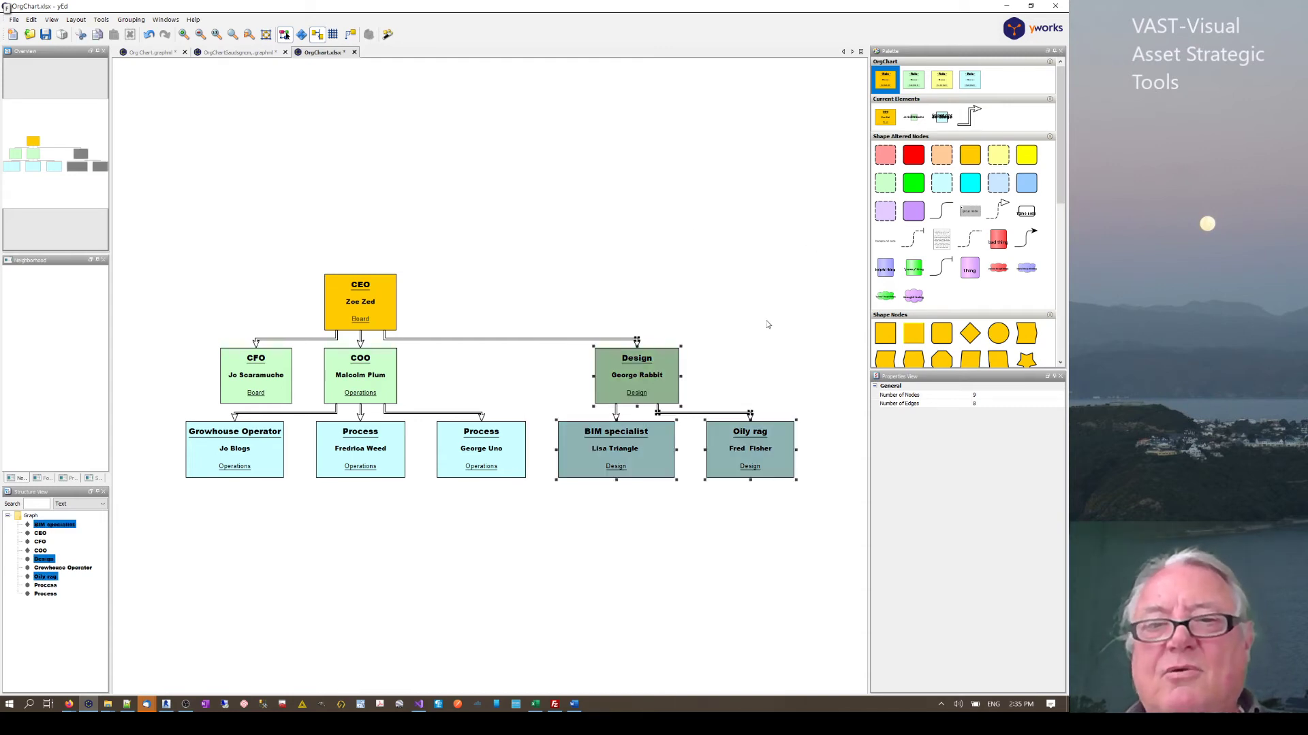
Shift the Design, BIM specialist and Oily rag boxes right and show the canvas grid
drag(676, 373, 708, 374)
click(333, 34)
click(472, 164)
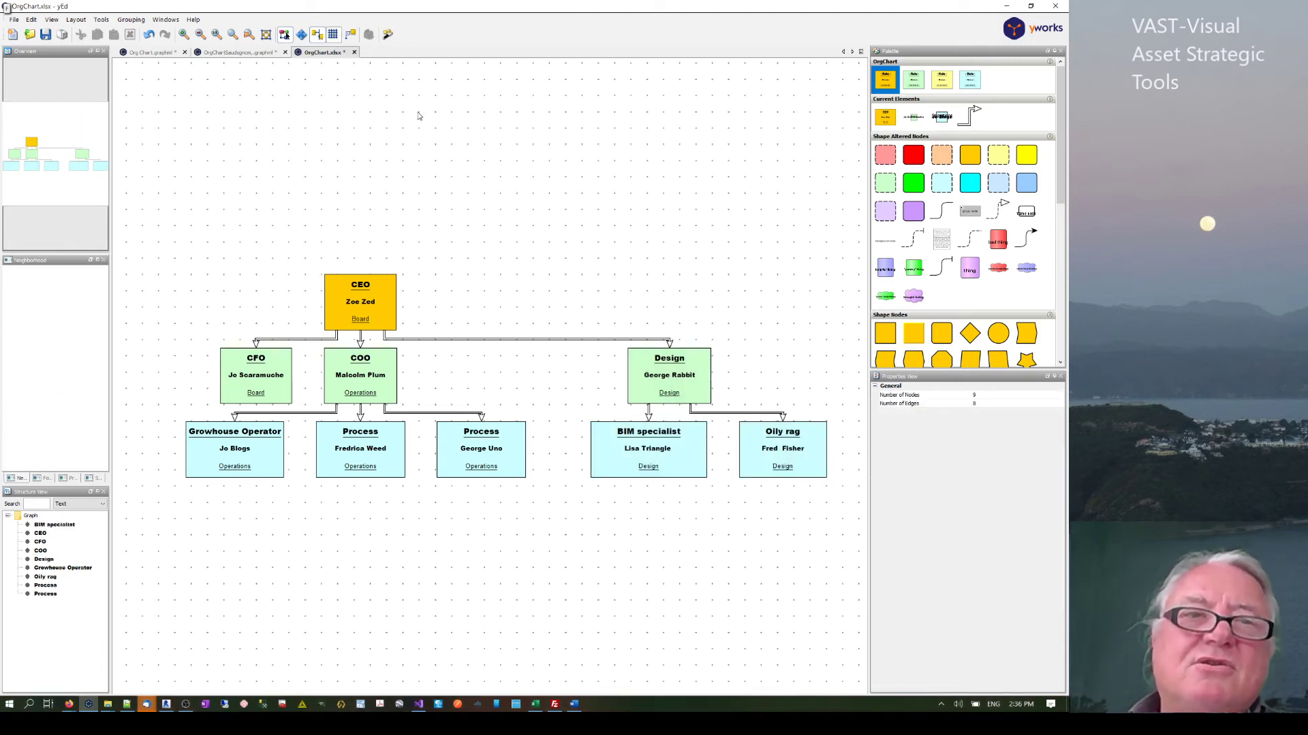
Begin saving the chart with File > Save As, then cancel
click(14, 20)
click(110, 81)
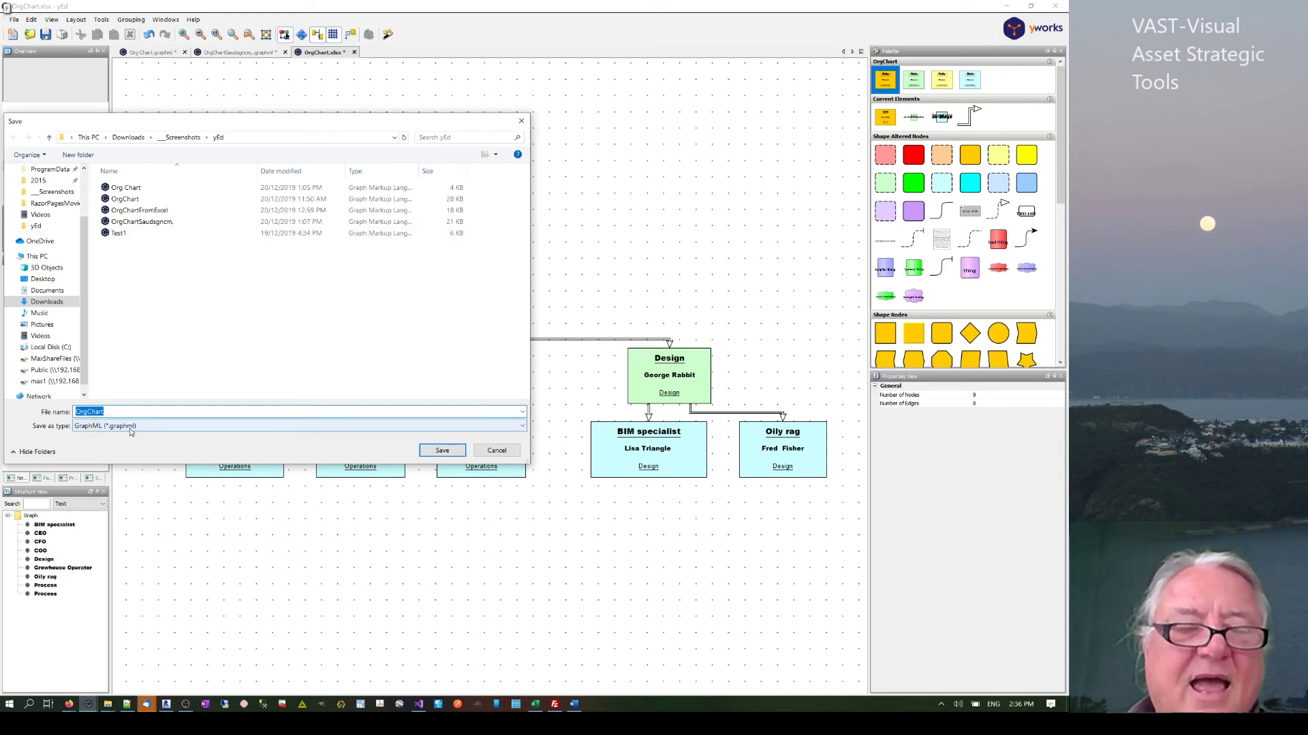
click(497, 451)
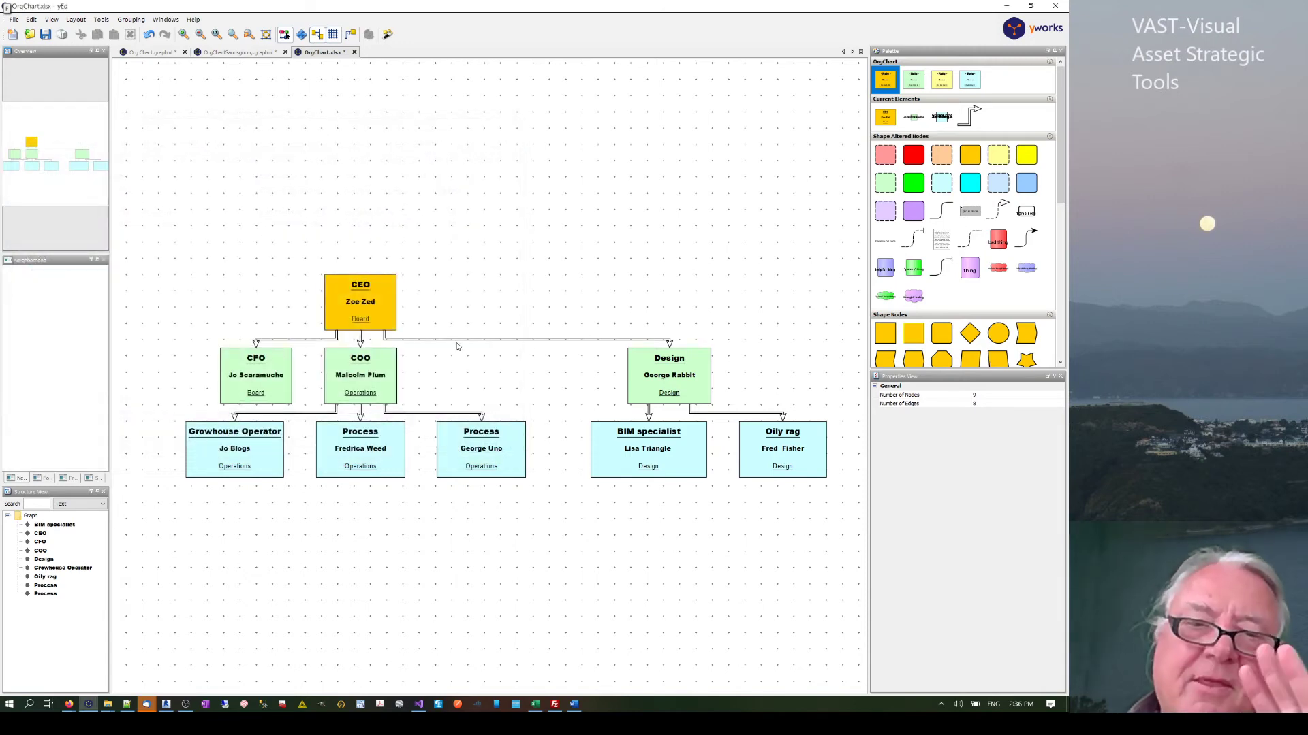